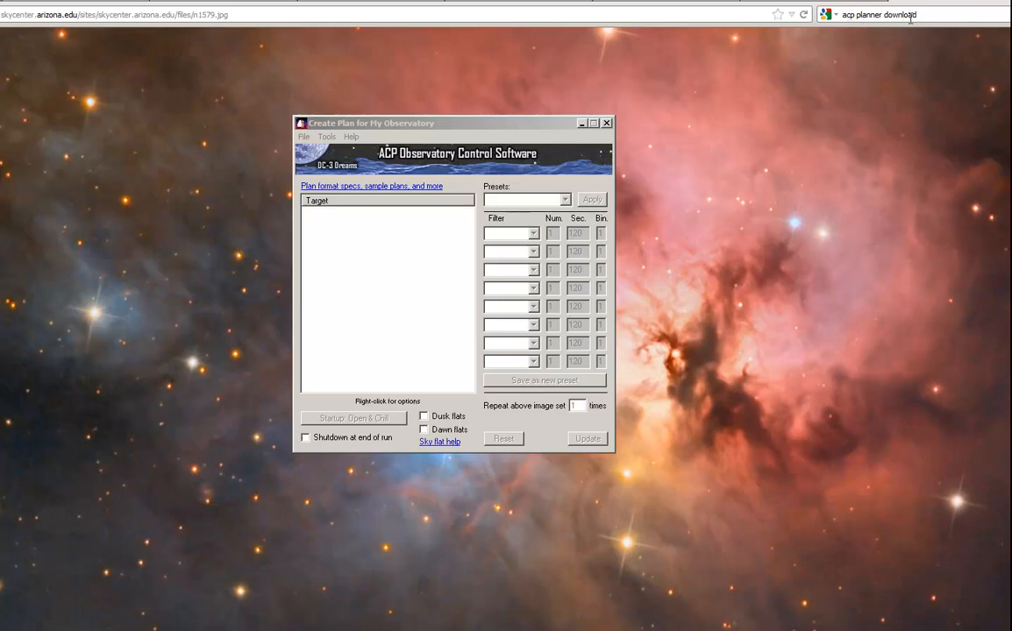
click(918, 16)
key(alt+Tab)
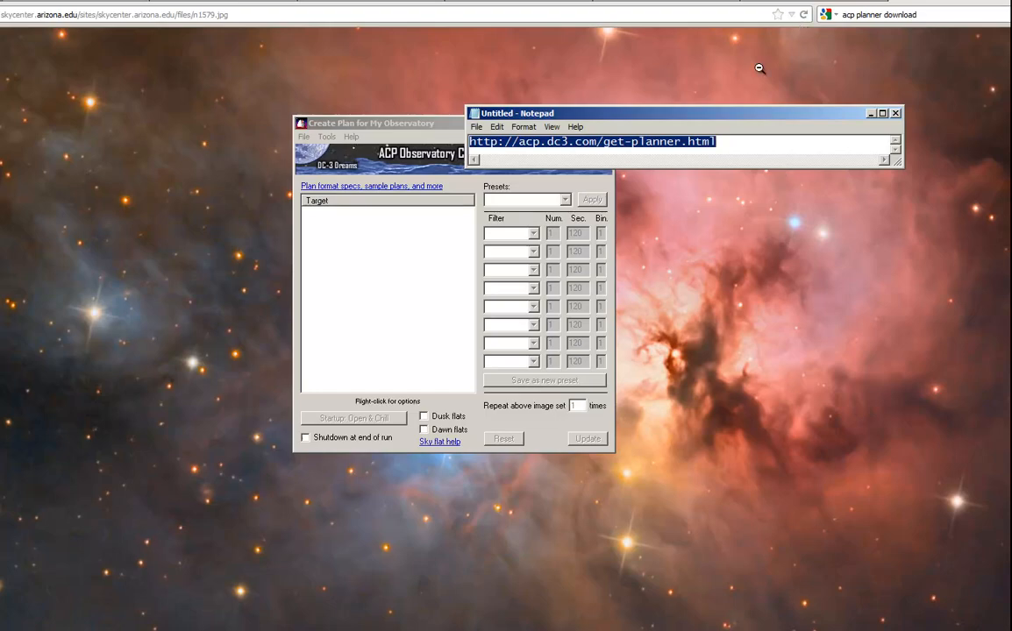
click(775, 1)
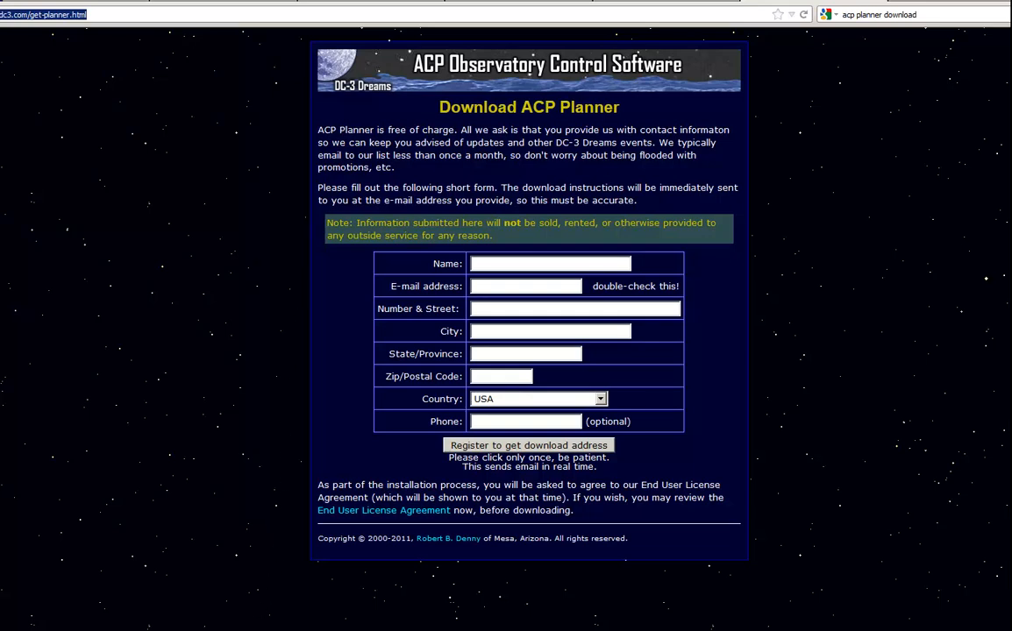
click(311, 630)
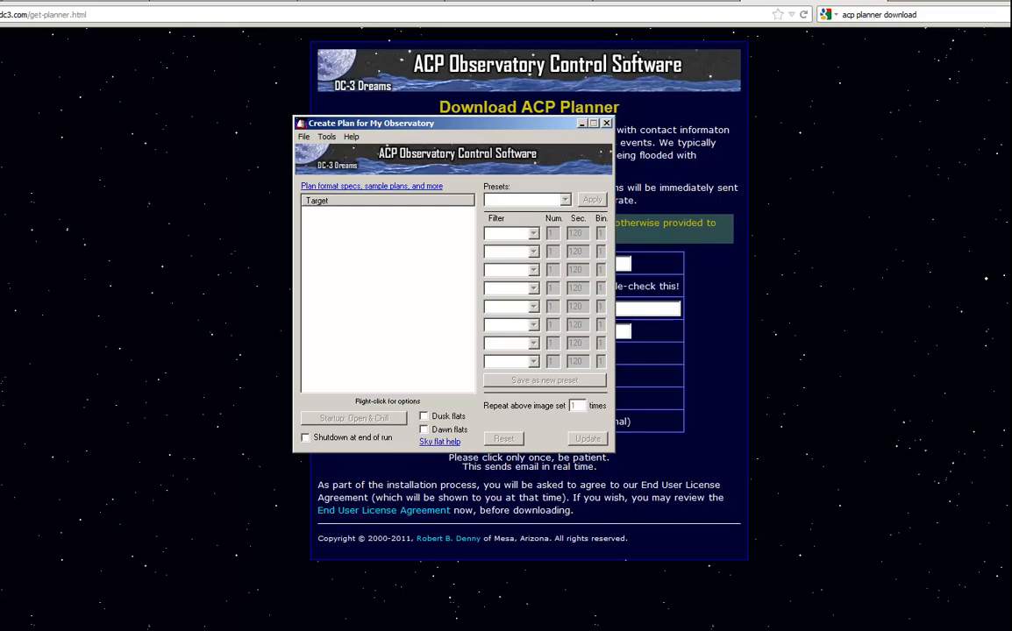
Examine the sample plan text in Notepad, covering the two abell33_Feb26 target blocks and the ComaClstr block.
click(308, 629)
click(390, 629)
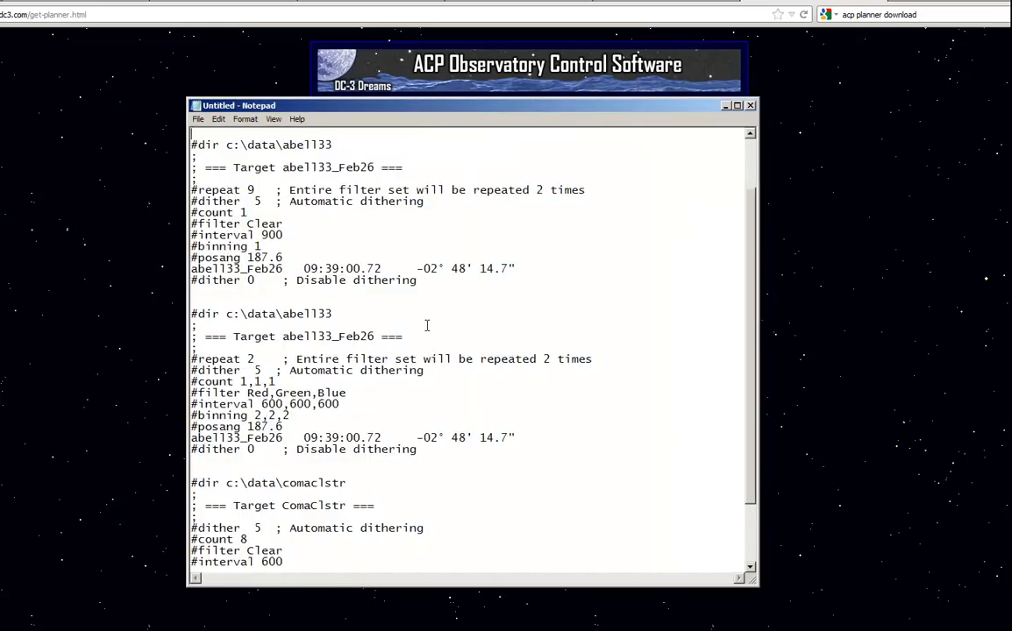
scroll(758, 229, up, 2)
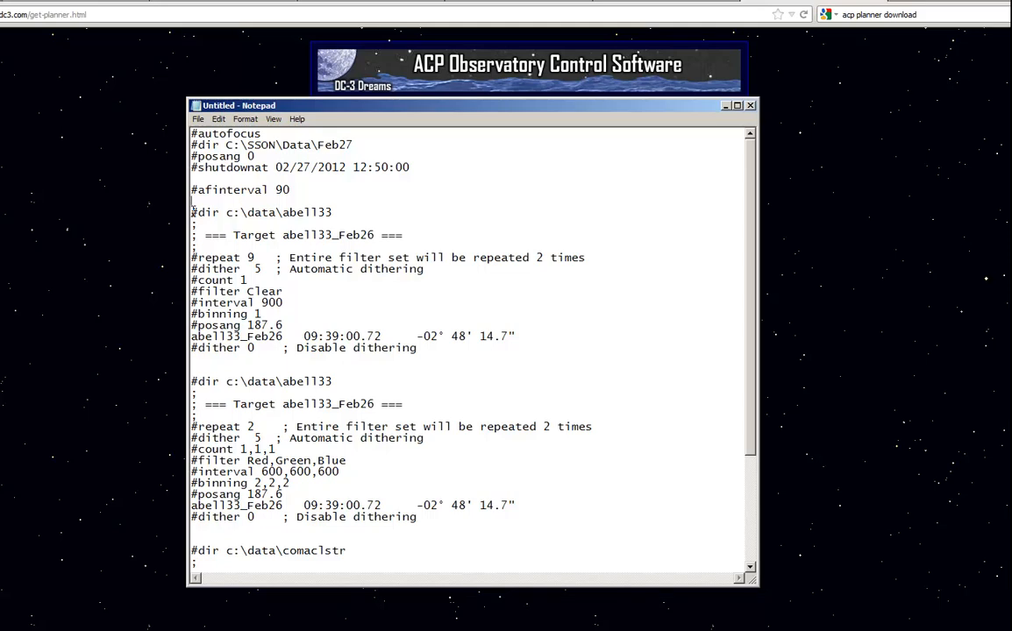
drag(192, 212, 481, 352)
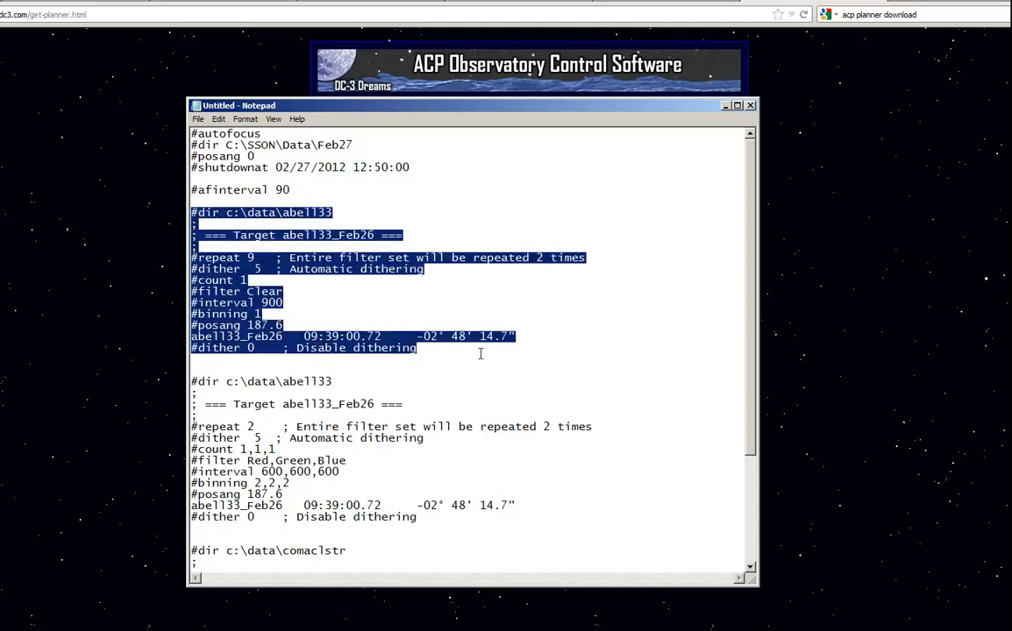
scroll(289, 279, down, 2)
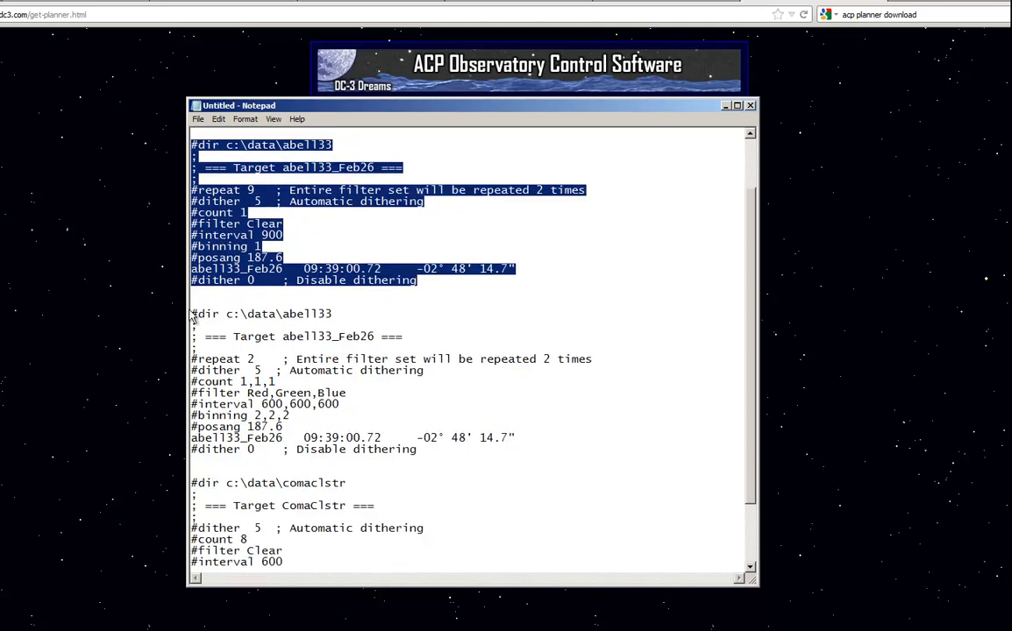
drag(192, 311, 388, 450)
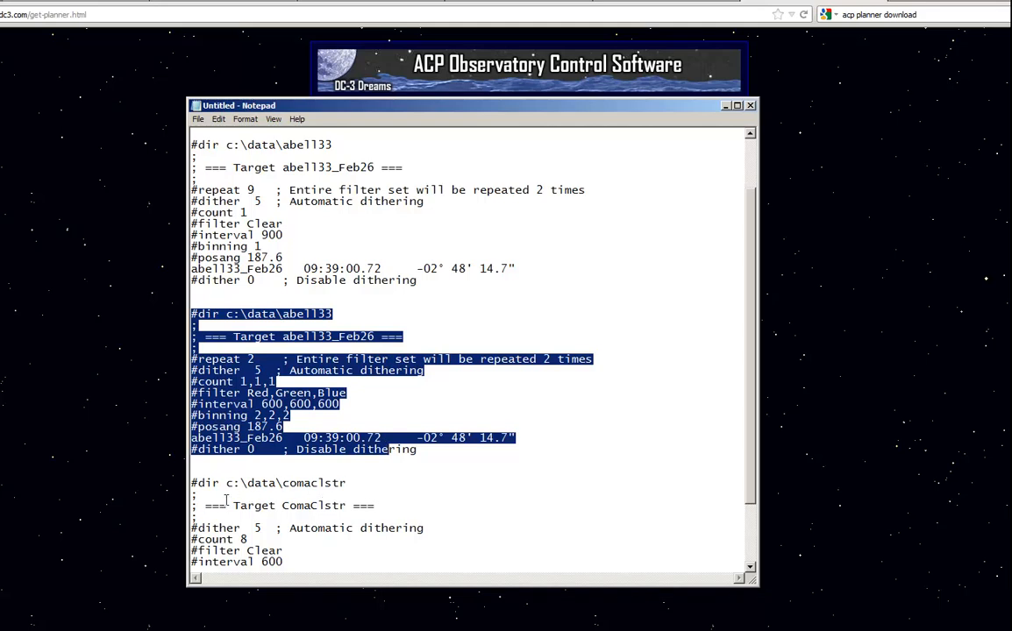
drag(192, 482, 397, 562)
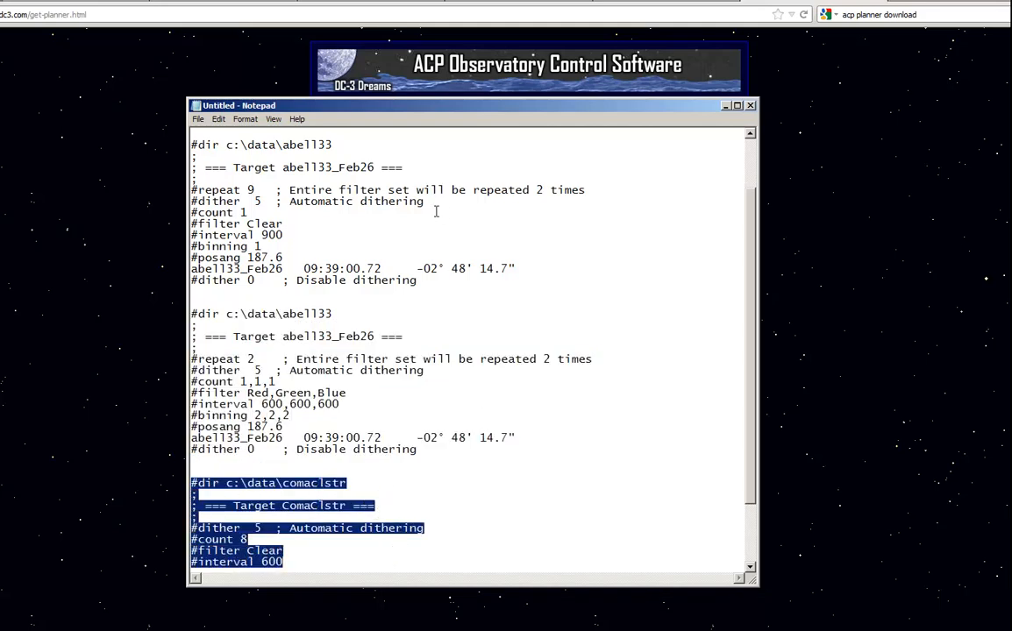
mouse_move(753, 303)
mouse_down()
mouse_move(764, 354)
mouse_move(752, 285)
mouse_up()
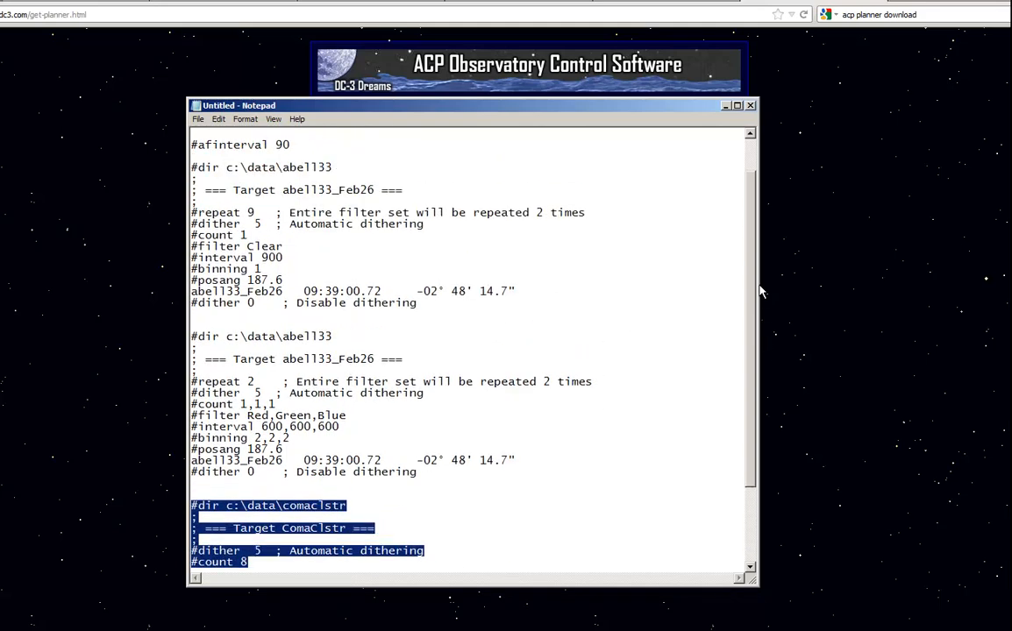
click(726, 106)
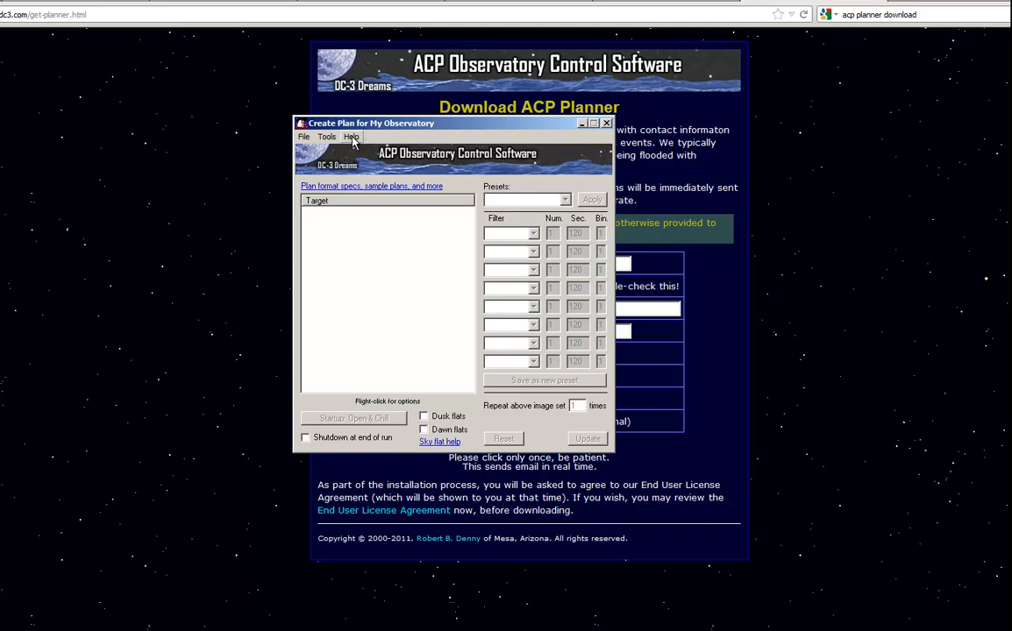
Load the observatory profile SchulmanTelescopeProfile.xml into the planner.
click(306, 140)
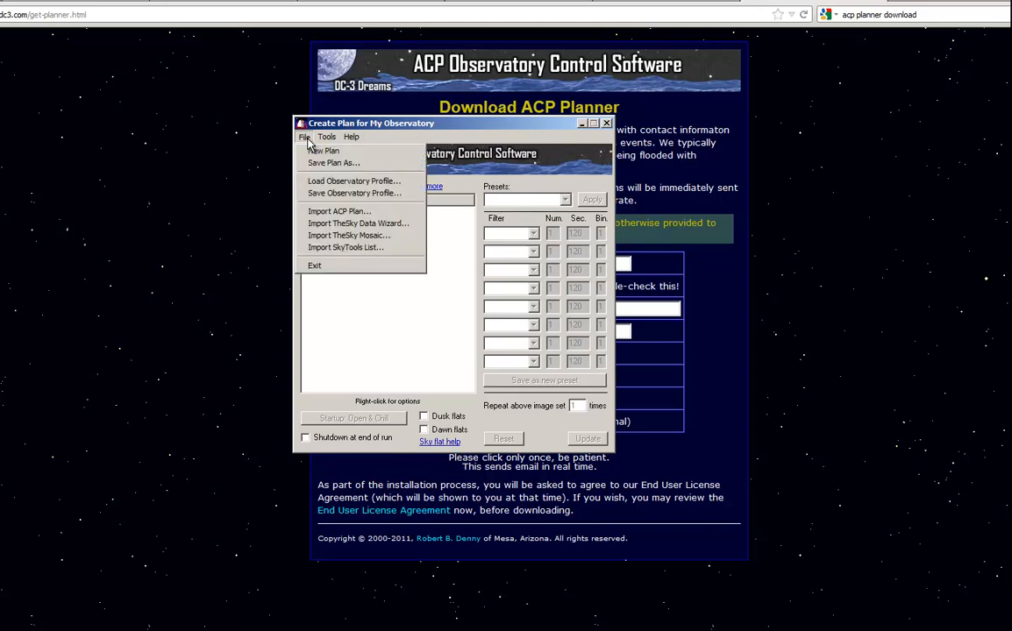
click(332, 185)
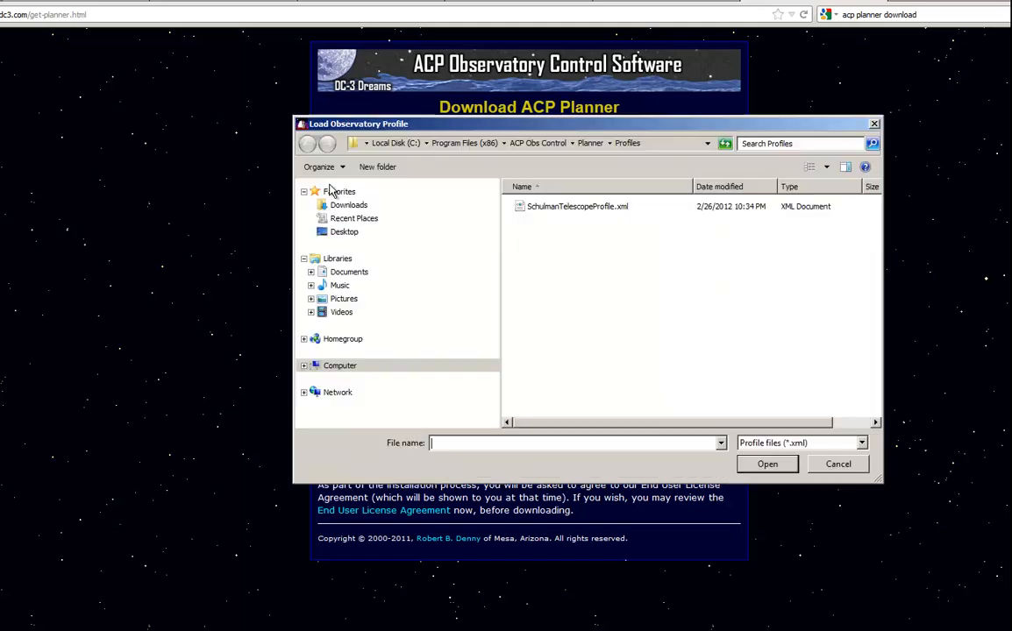
click(584, 212)
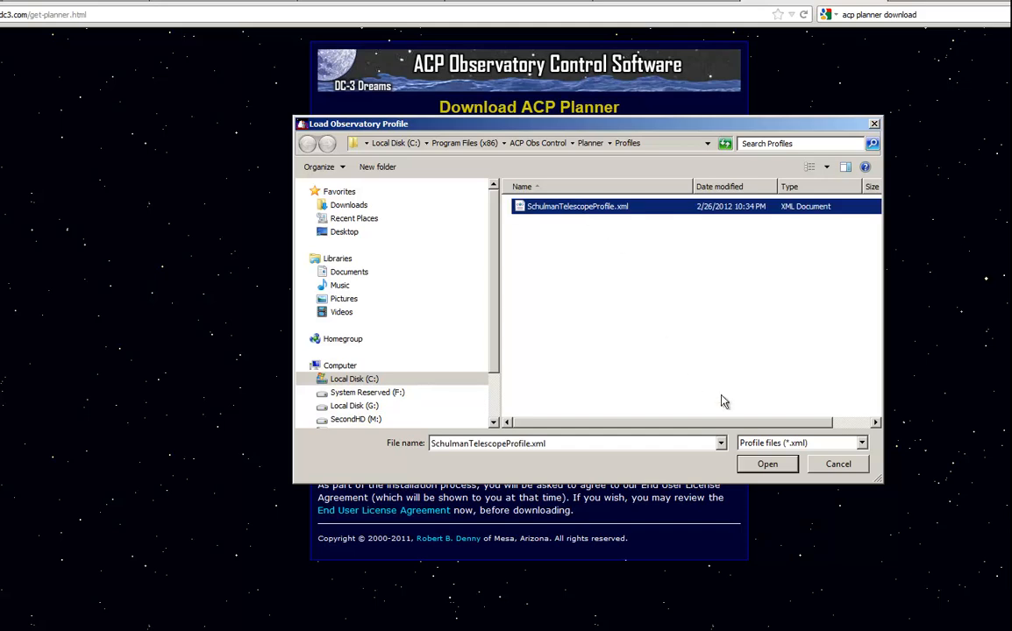
click(762, 466)
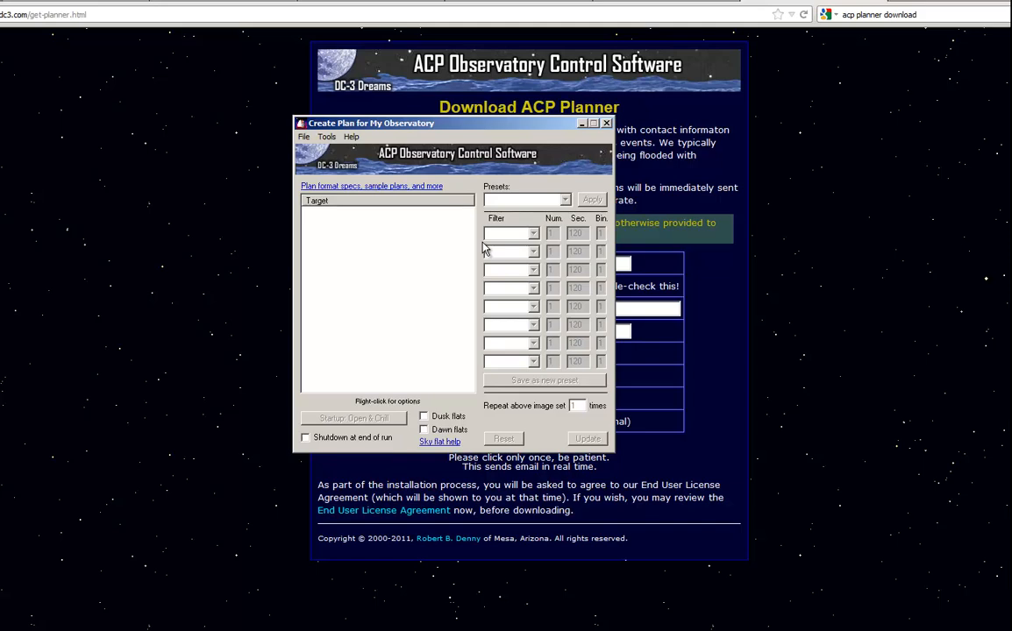
Review the planner preferences for filters, time overhead, auto-focus and observatory settings, and accept them.
click(326, 136)
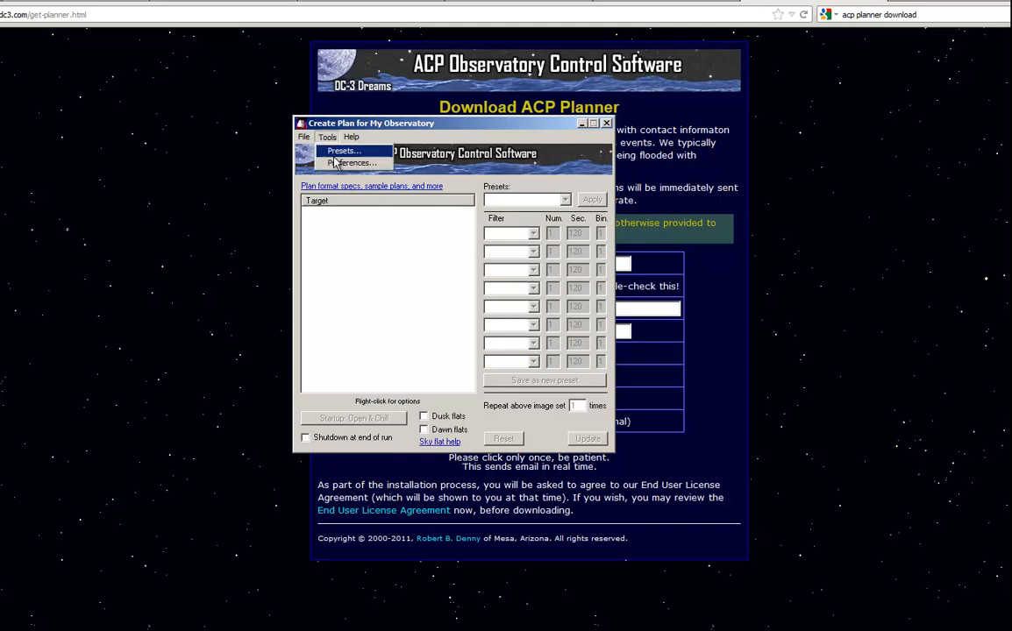
click(337, 165)
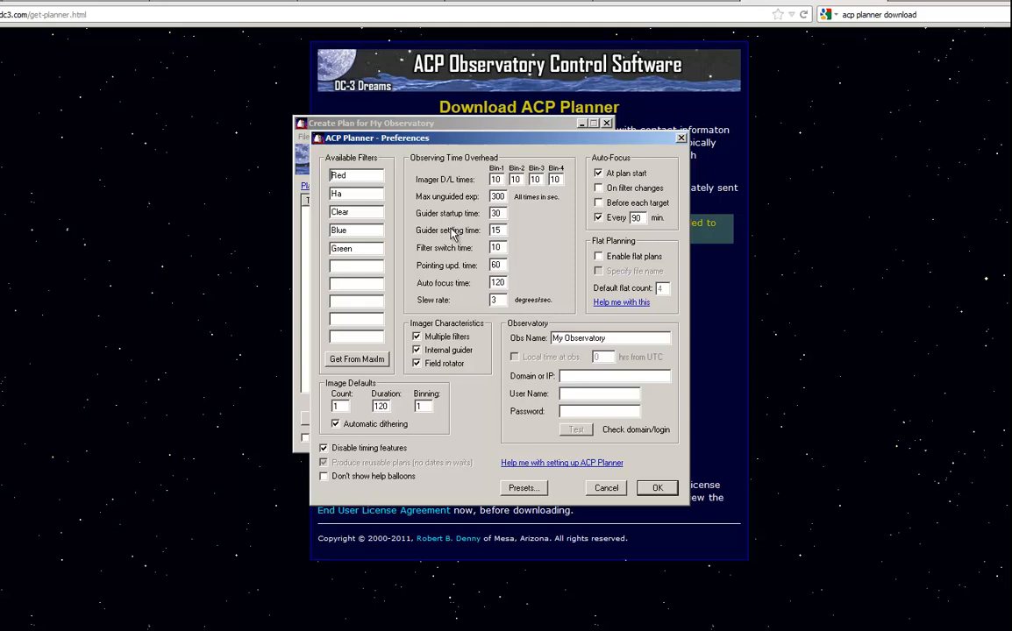
click(657, 490)
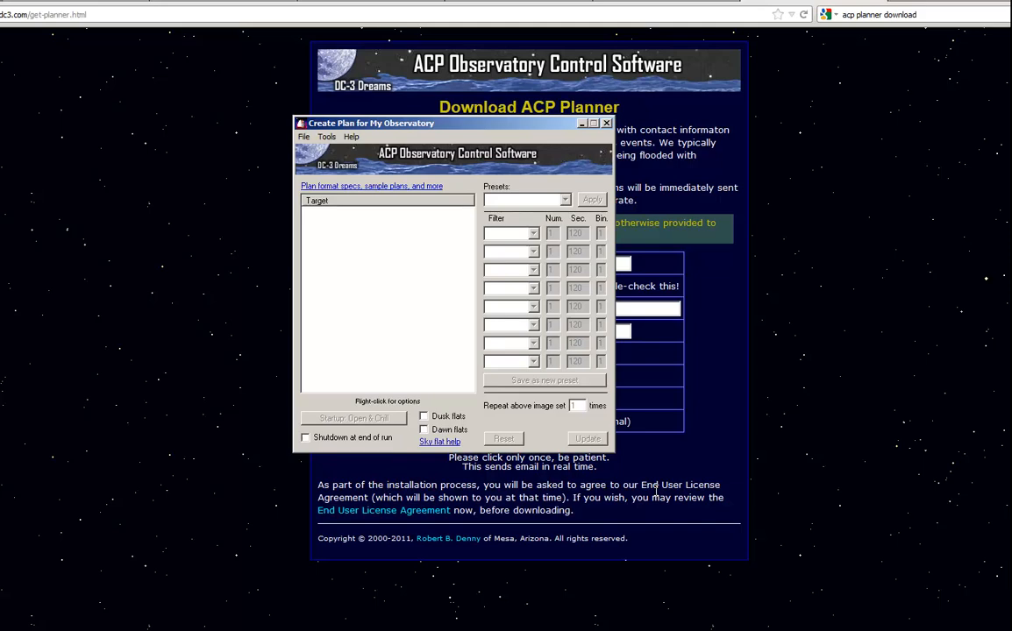
Start a new target for the plan and name it Whirlpool Glxy.
click(619, 6)
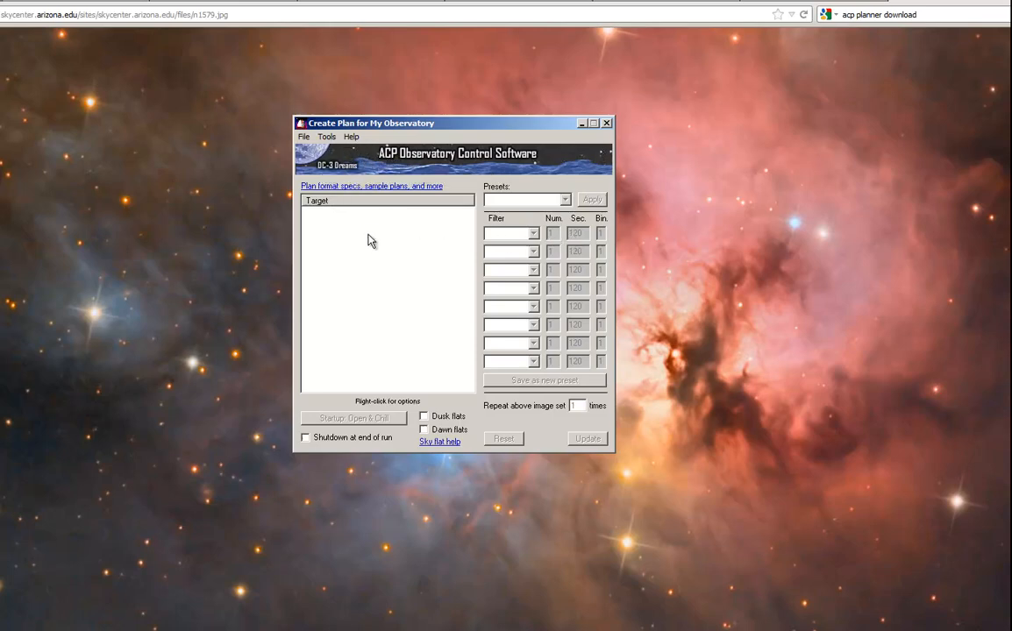
mouse_move(366, 241)
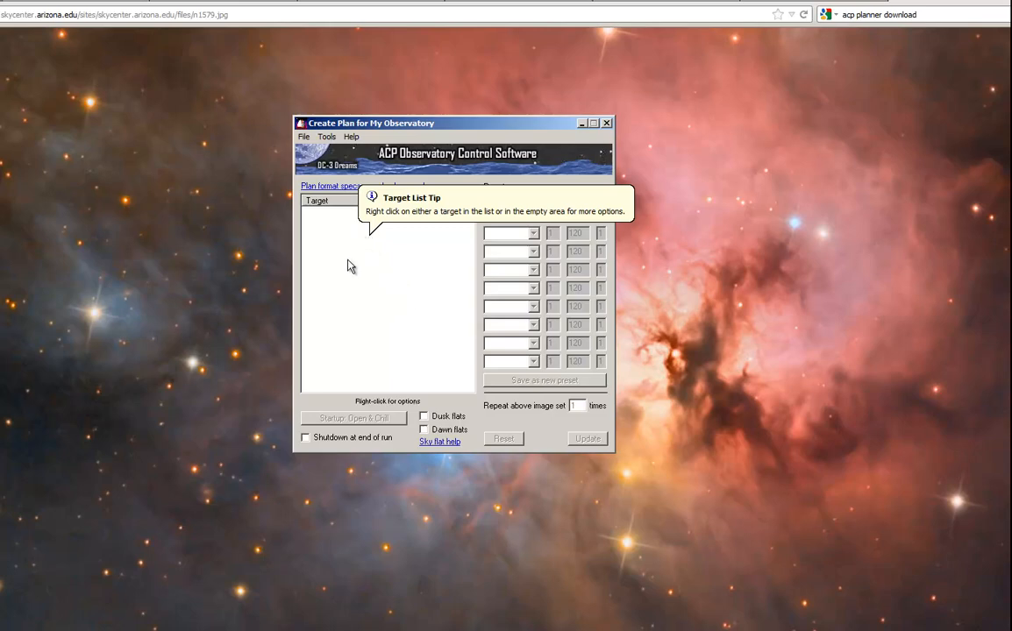
right_click(348, 263)
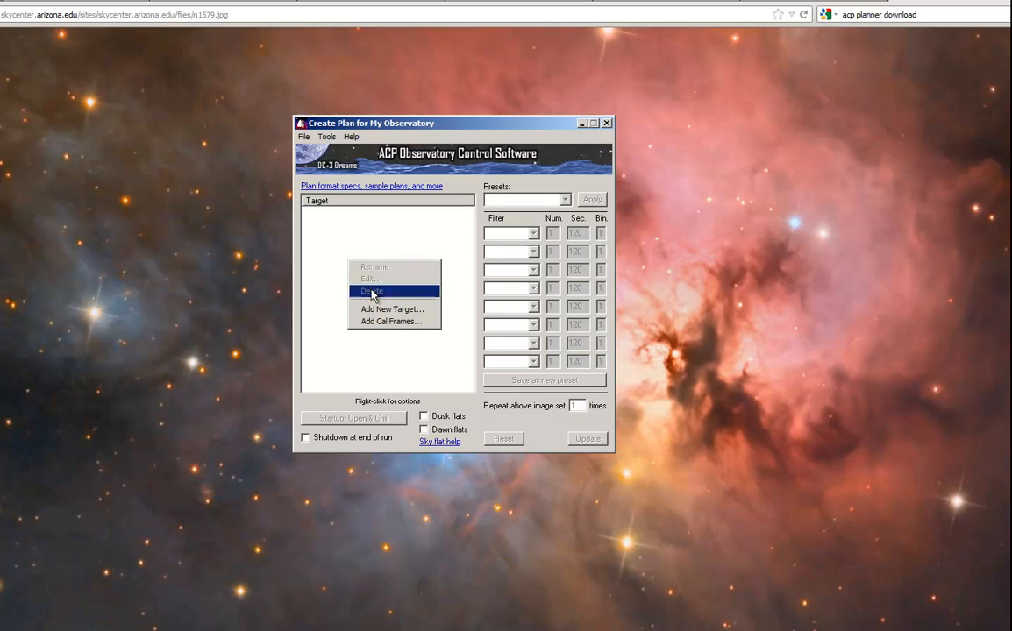
click(386, 310)
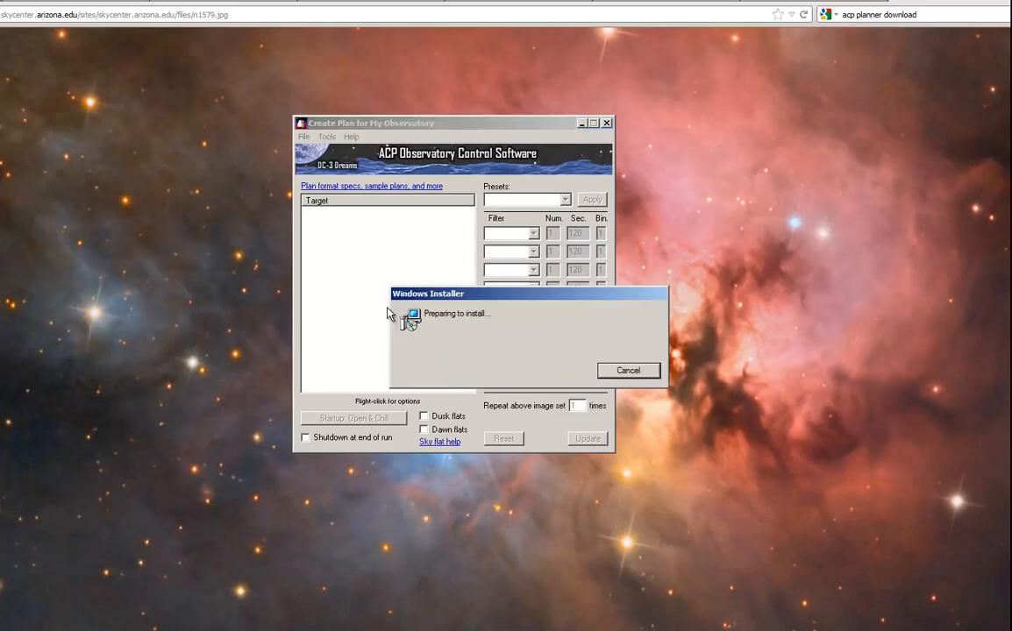
click(639, 376)
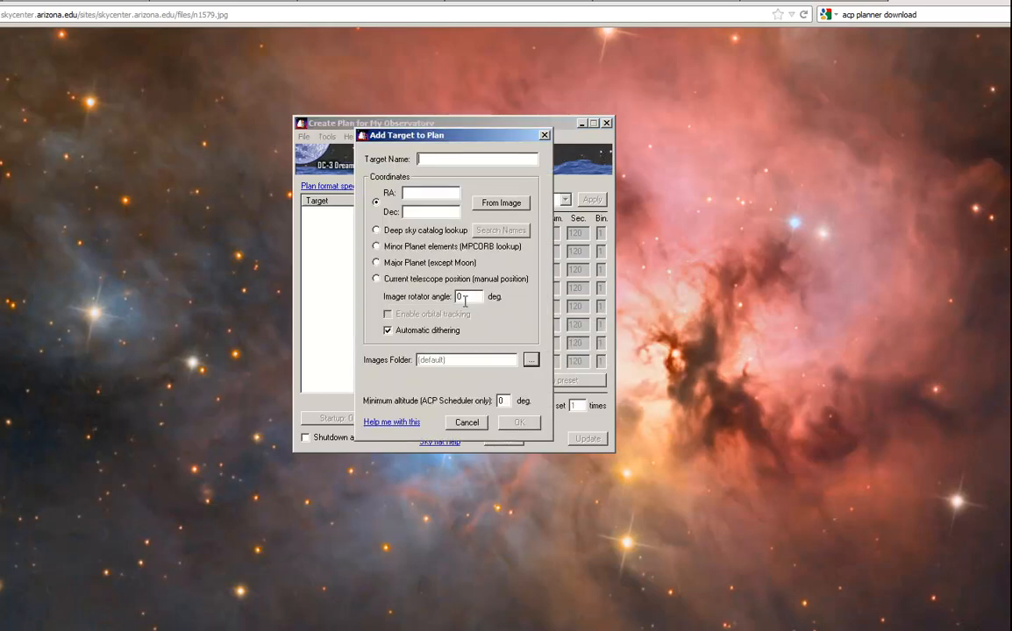
drag(441, 136, 555, 151)
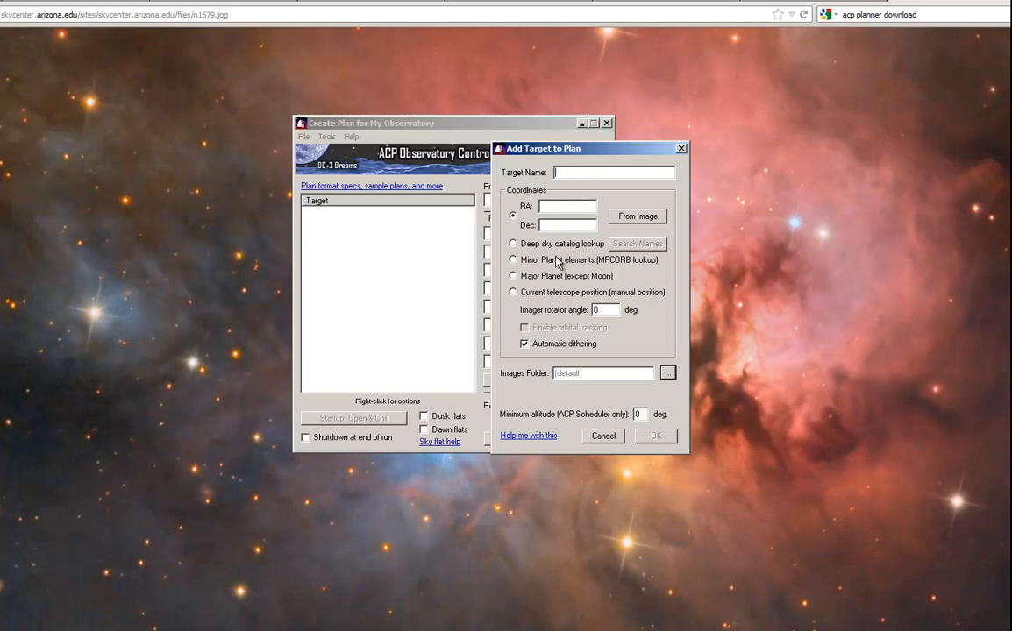
click(513, 244)
text(Whirlpool G)
text(lxy)
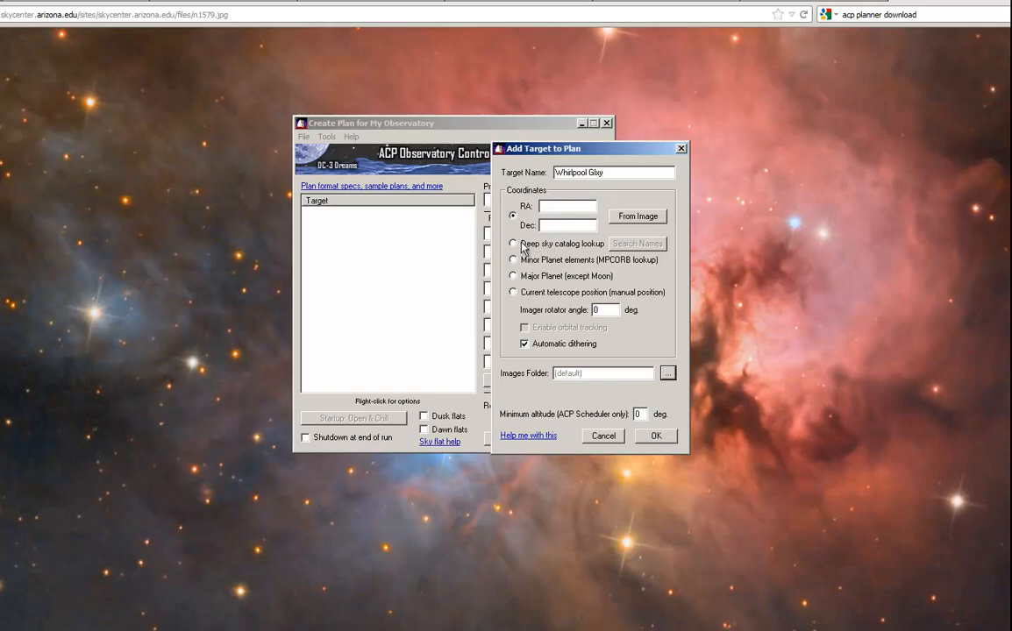
Set the target's coordinates to deep sky catalog lookup and search the catalog for names starting with m 51.
click(517, 245)
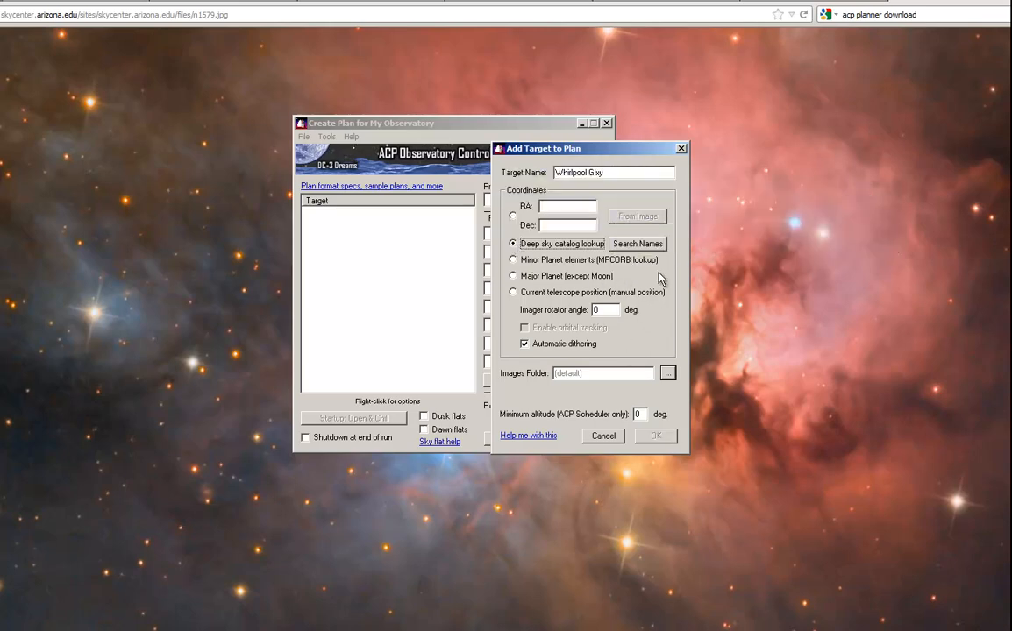
mouse_move(649, 265)
click(649, 246)
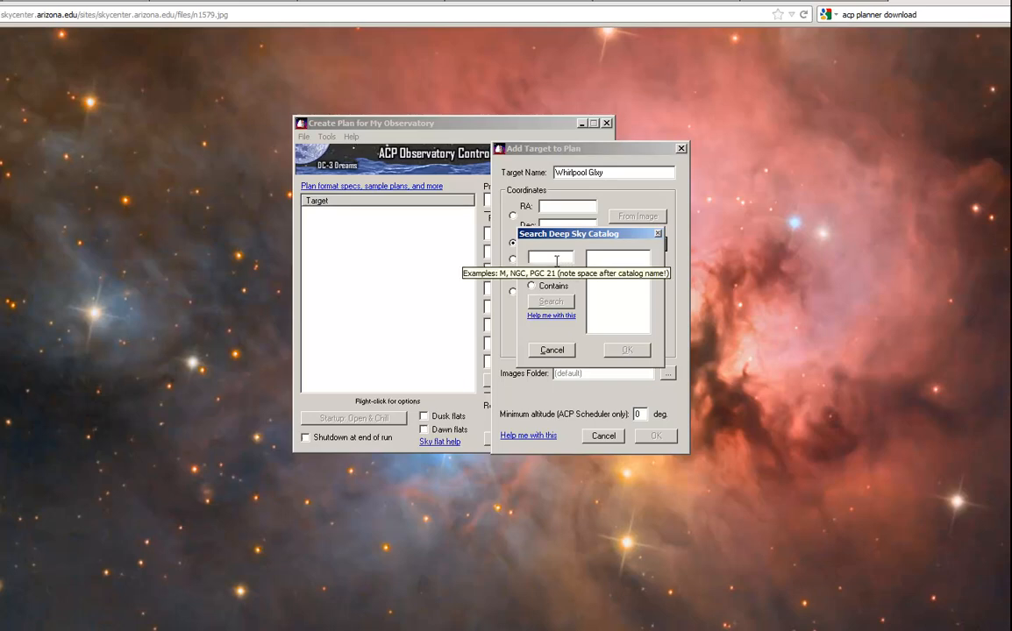
text(m)
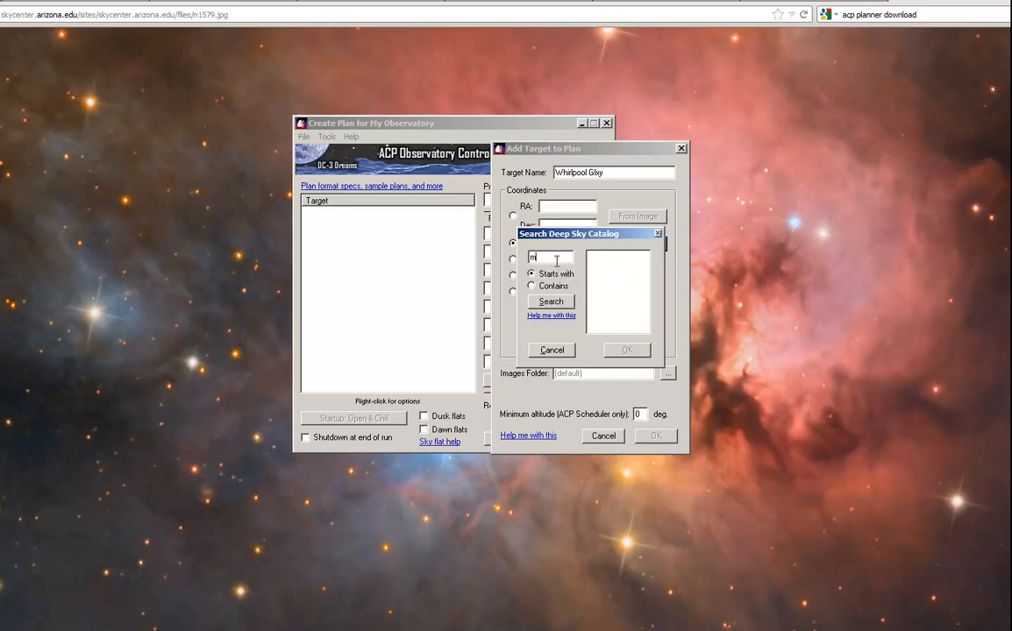
text( 51)
click(568, 301)
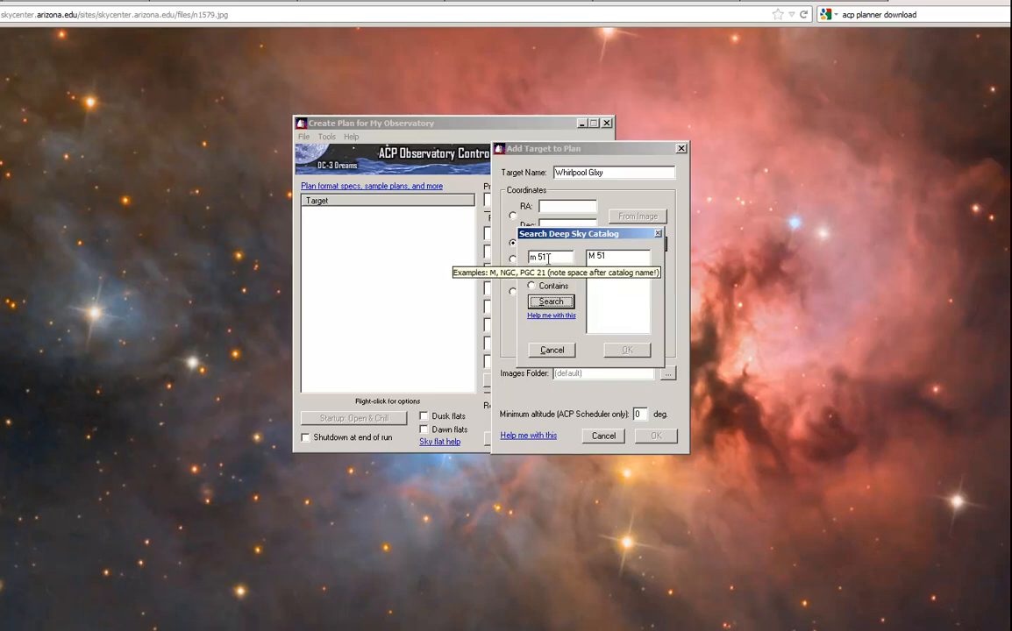
Search the deep sky catalog for names starting with ngc 246.
drag(549, 259, 520, 262)
text(n)
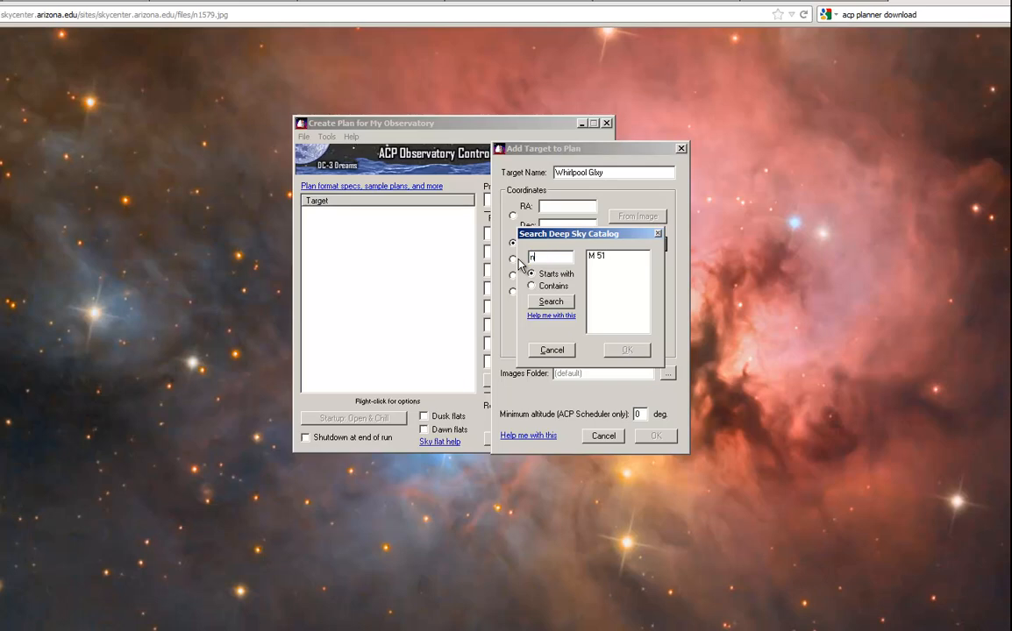
text(gc 246)
click(568, 303)
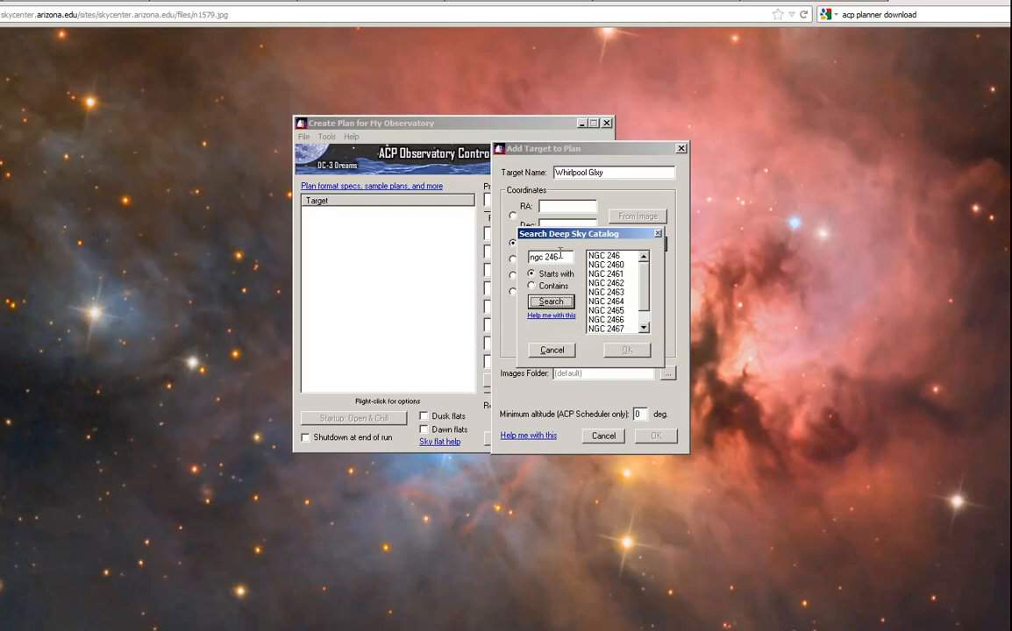
Search the deep sky catalog for m 51 again and use M 51 as the target.
drag(561, 257, 502, 259)
text(m 51)
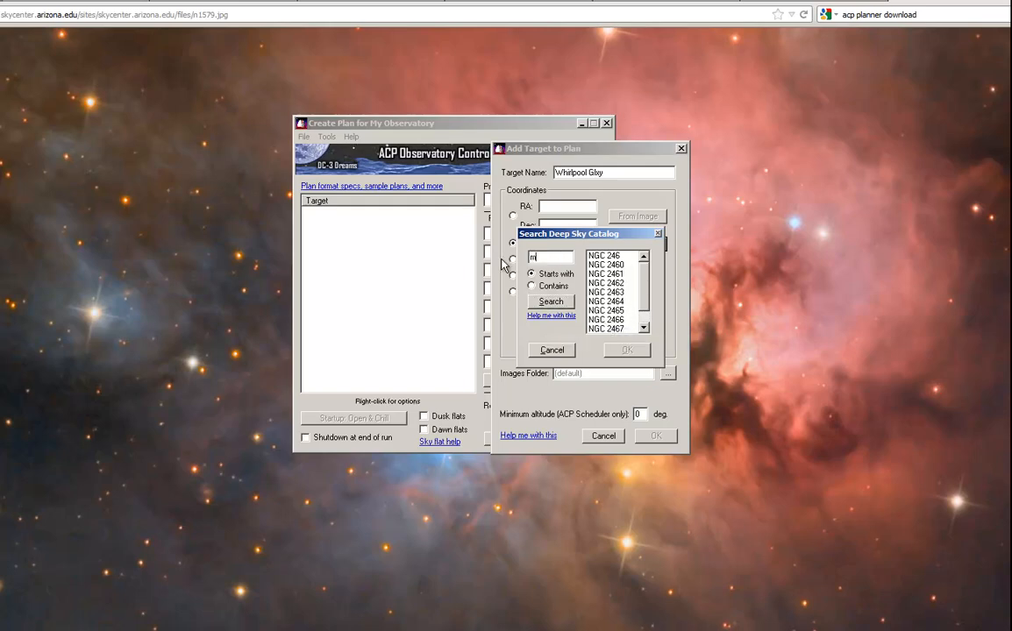
click(553, 301)
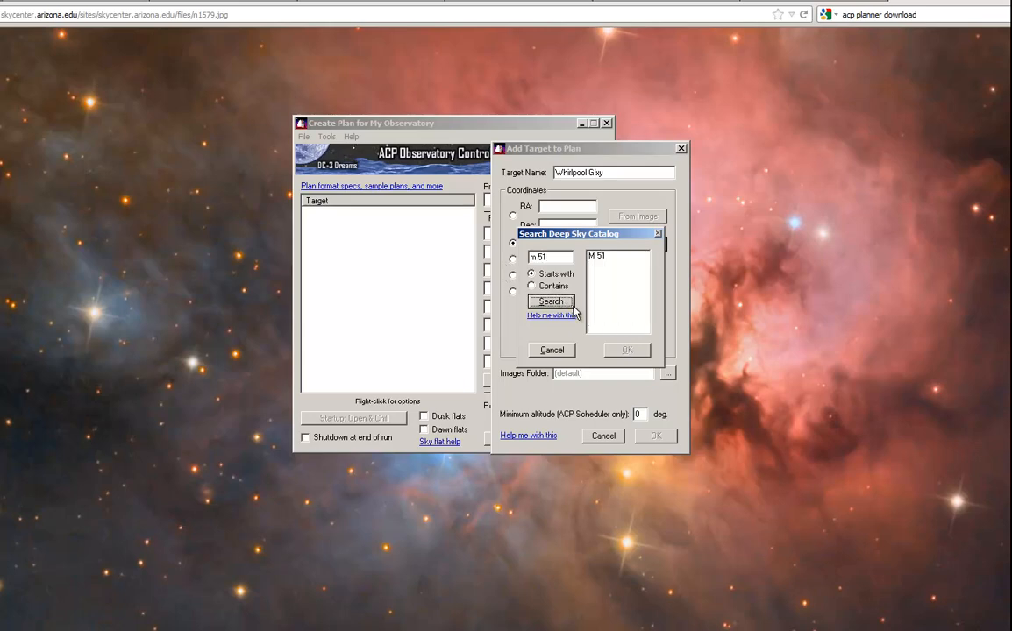
click(605, 256)
click(627, 350)
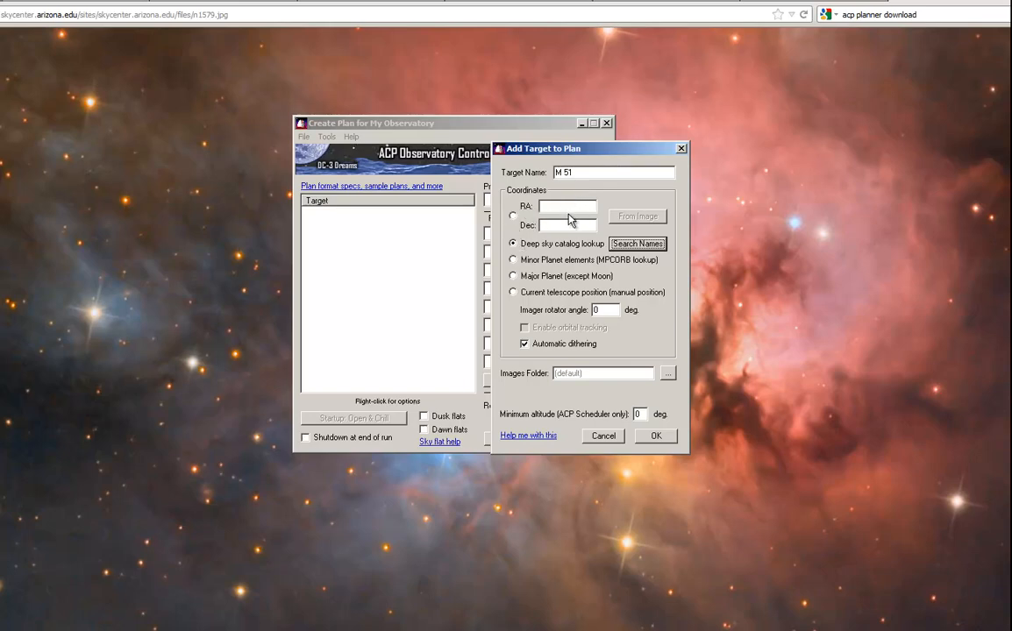
click(513, 217)
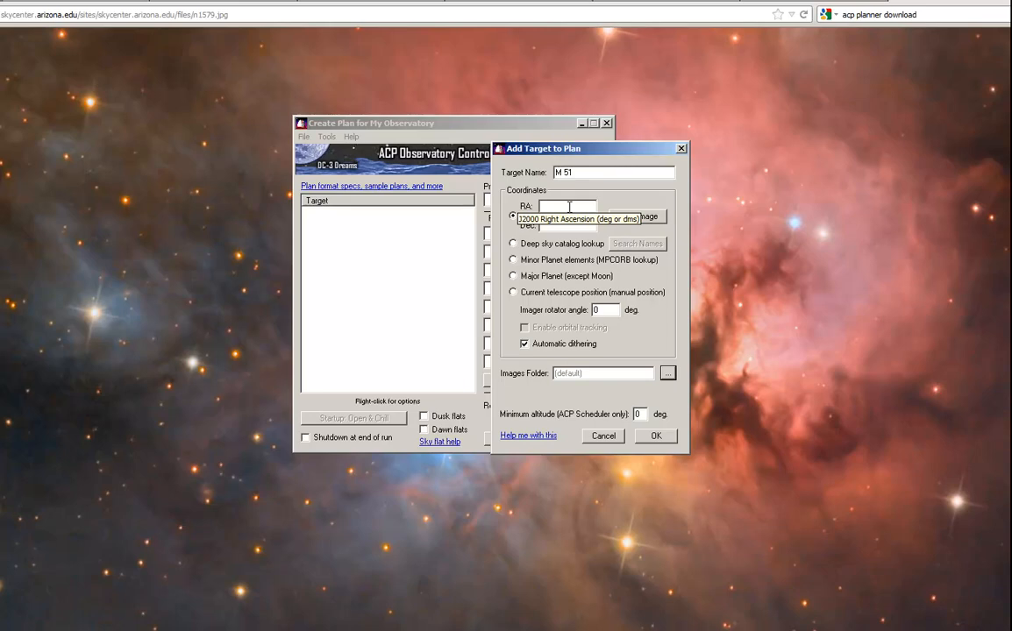
click(569, 207)
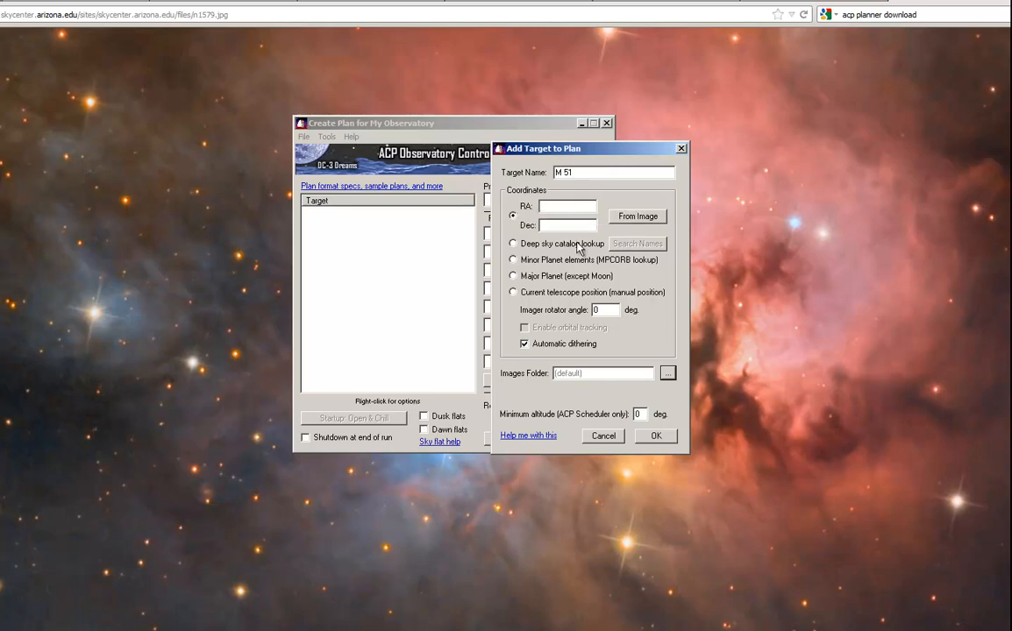
drag(615, 312, 588, 314)
click(556, 275)
Use deep sky catalog lookup for M 51's coordinates and add the target to the plan.
click(544, 243)
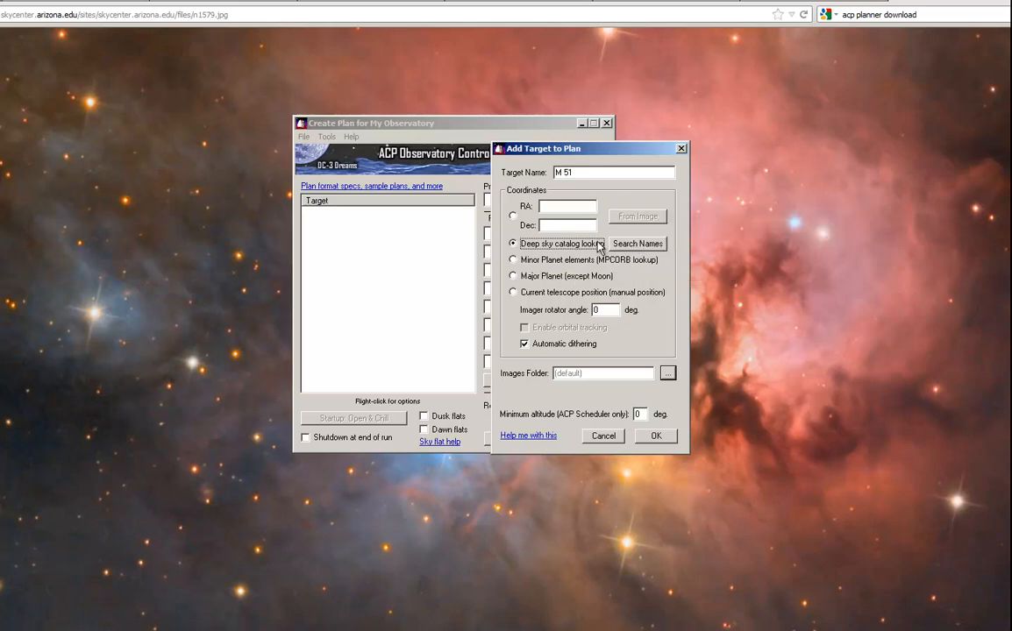
click(657, 437)
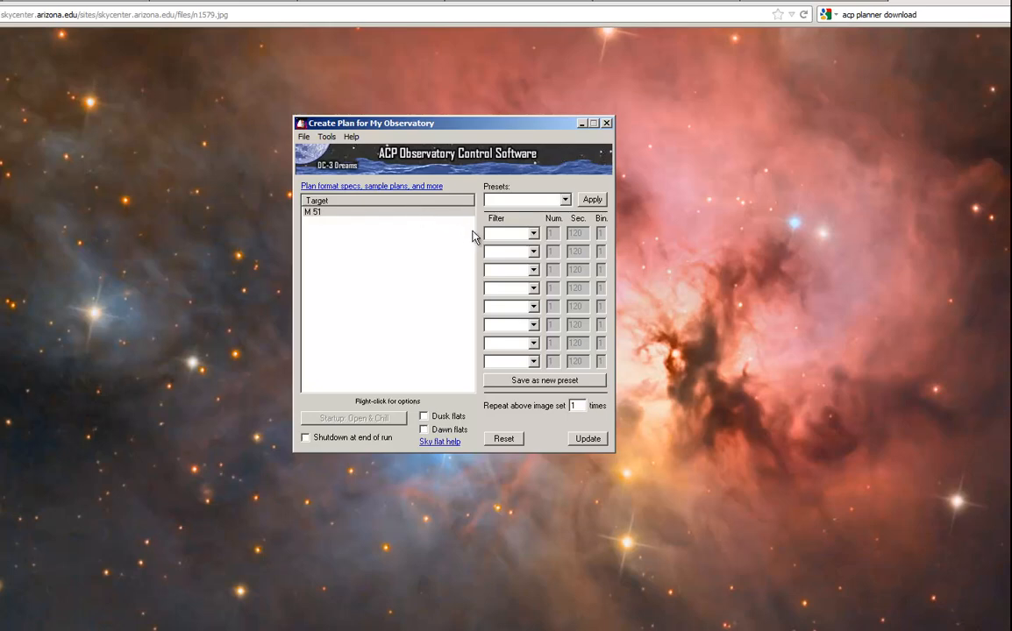
Assign the Red, Green and Blue filters to the first three image rows of the M 51 target.
click(534, 235)
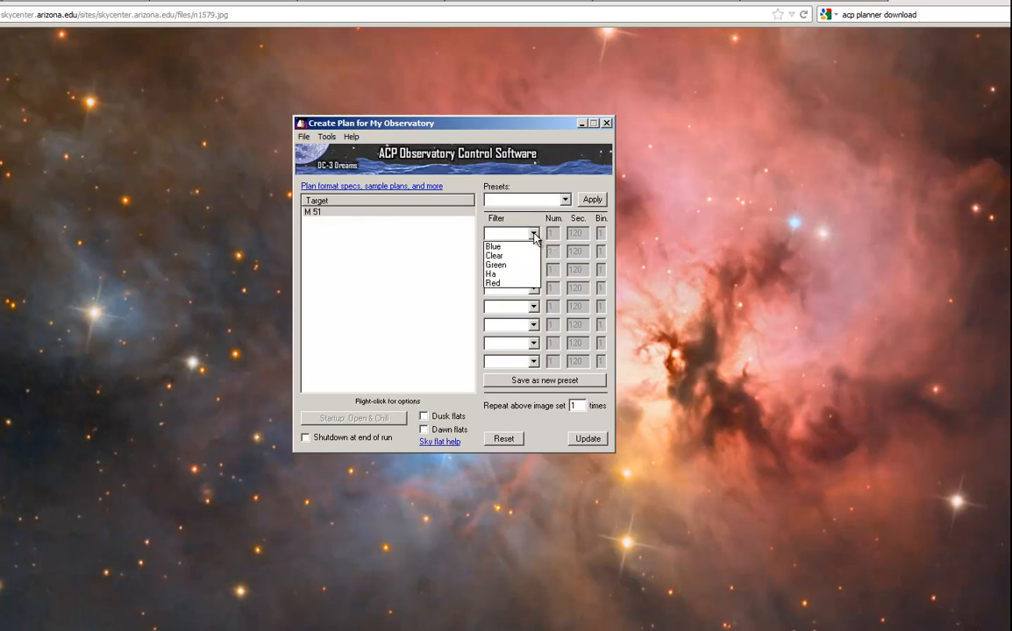
click(511, 283)
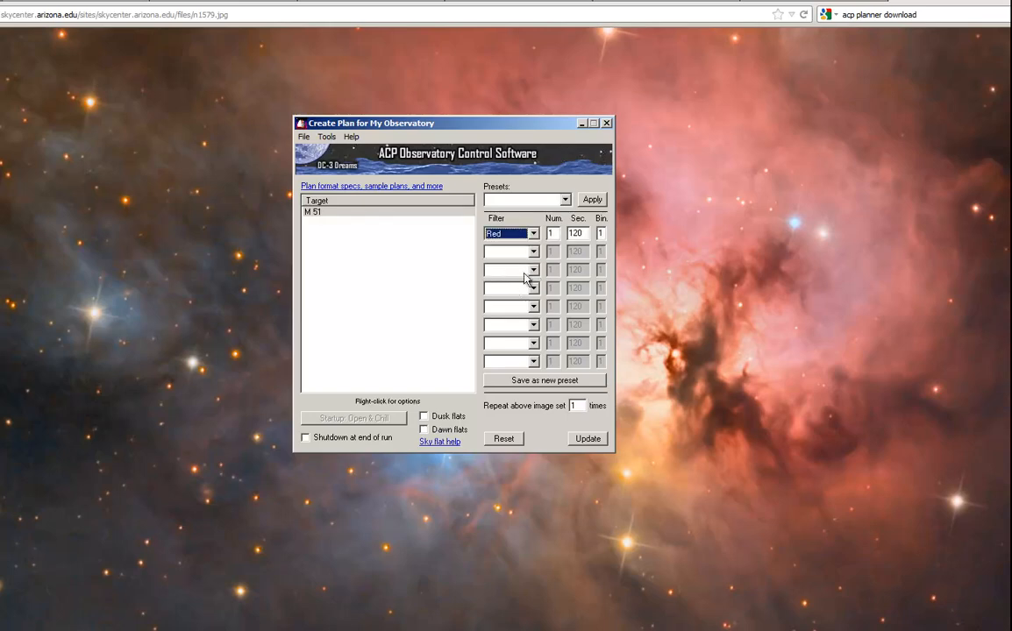
click(532, 252)
click(520, 283)
click(532, 270)
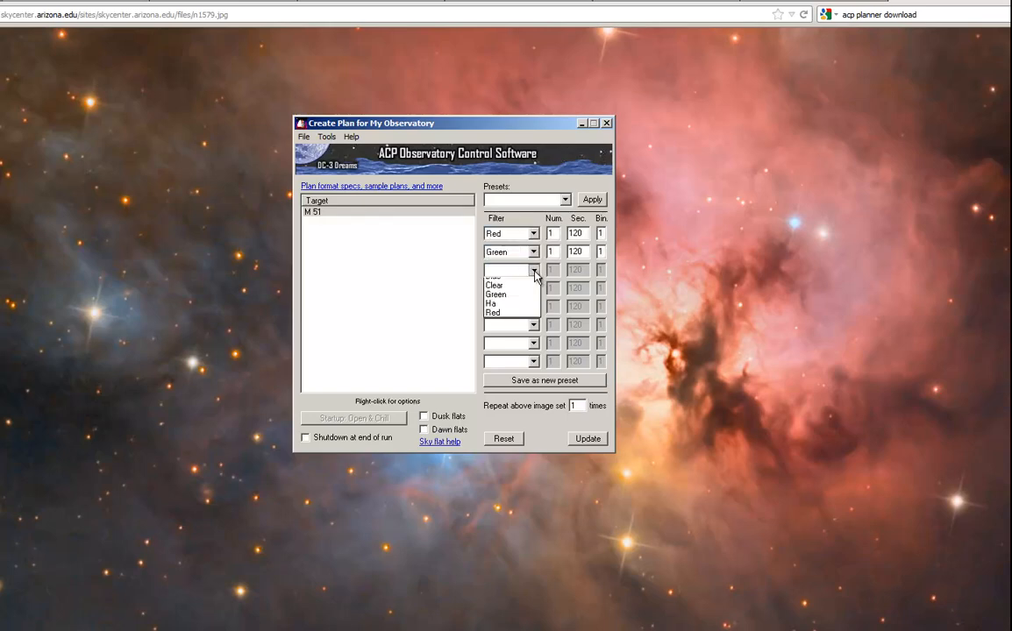
click(526, 283)
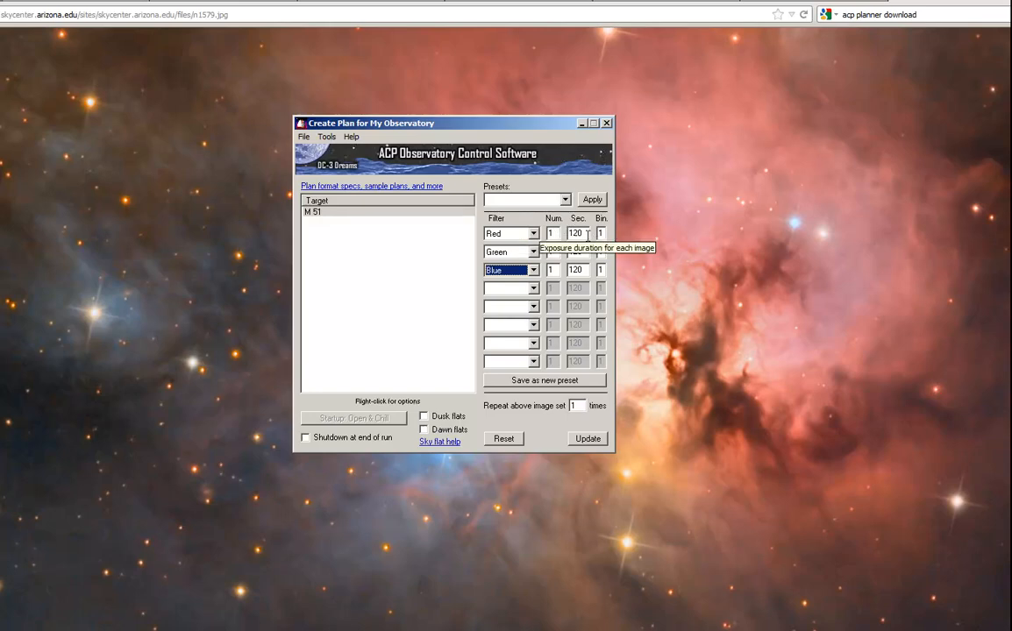
Set the exposure duration to 300 seconds and the binning to 2 for the Red, Green and Blue rows.
drag(587, 235, 551, 235)
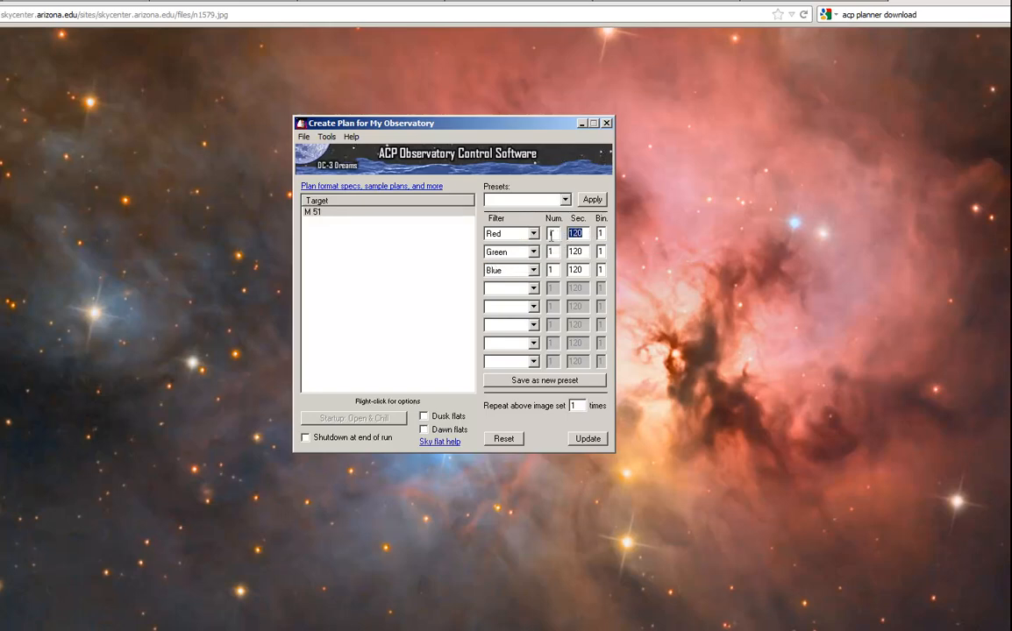
text(300)
key(Tab)
text(300)
key(Tab)
text(300)
key(Tab)
text(2)
key(Tab)
text(2)
key(Tab)
text(2)
Set the number of images to 6 for each of the Red, Green and Blue filters.
click(556, 233)
text(6)
double_click(551, 252)
text(6)
double_click(551, 270)
text(6)
Set the number of images to 1 for each filter and repeat the image set 6 times.
drag(555, 235, 545, 271)
text(111)
drag(586, 403, 550, 407)
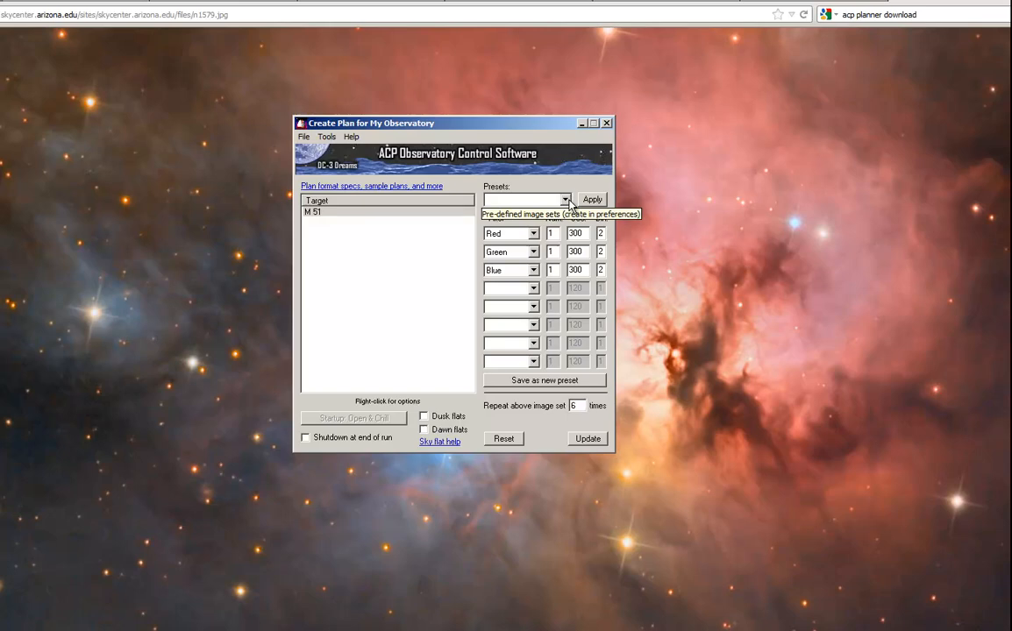
Save the filter settings as a new imaging preset named Unguided RGB.
click(529, 384)
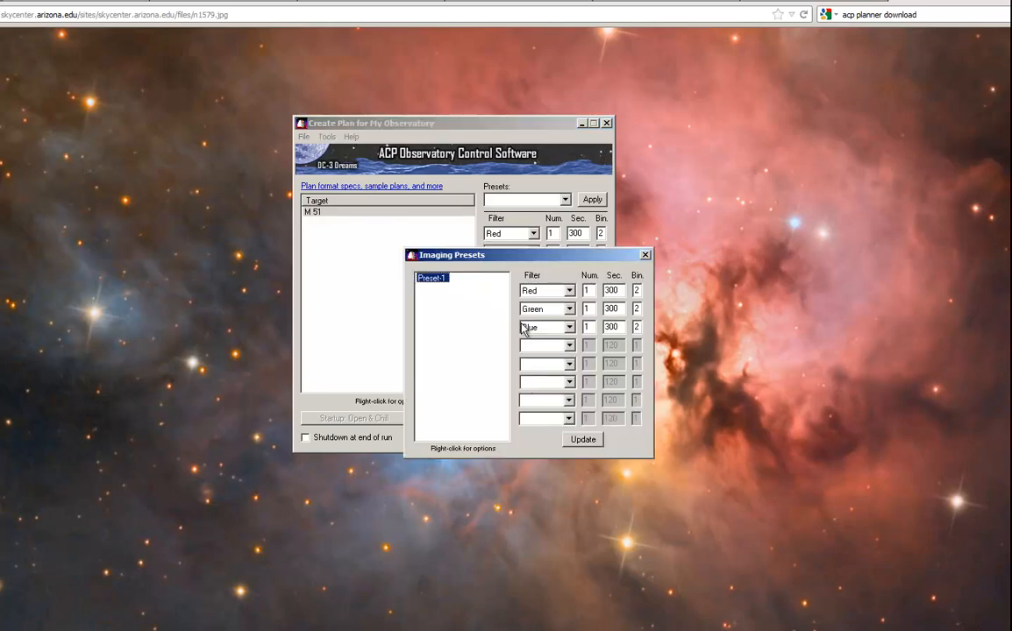
right_click(439, 278)
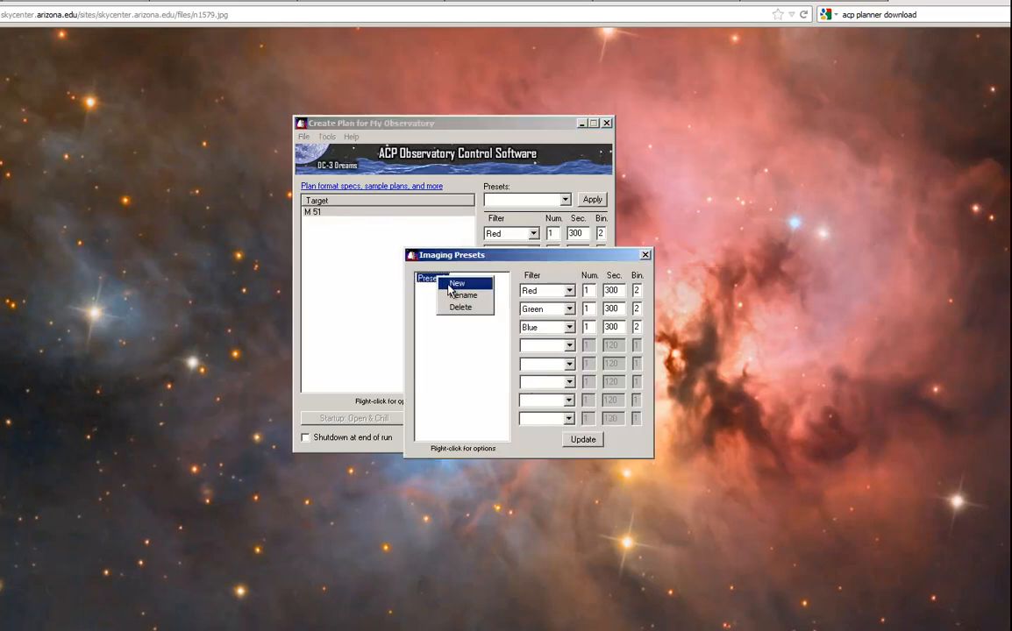
click(460, 296)
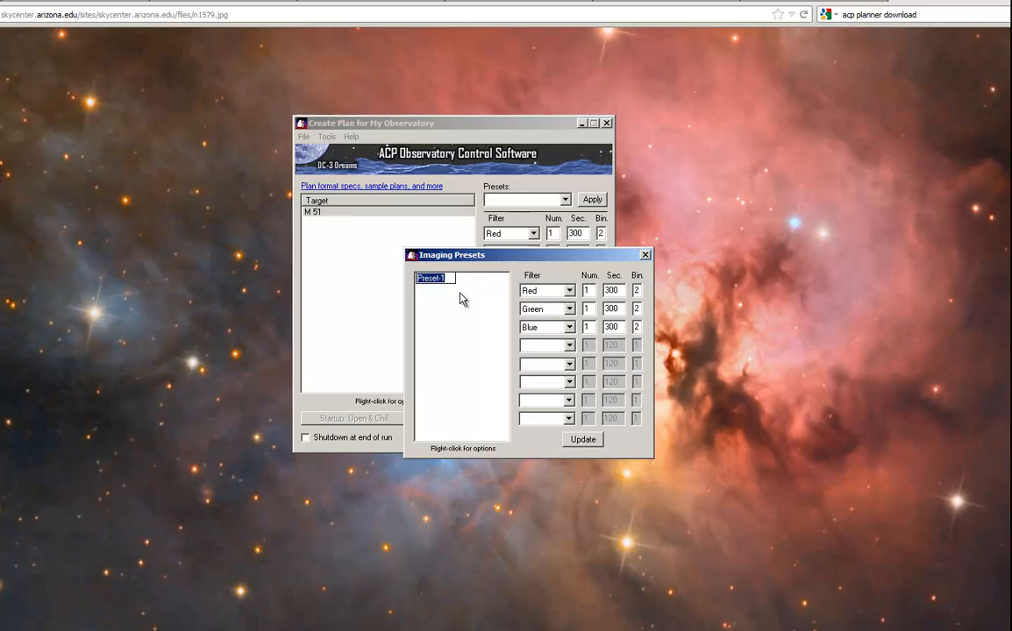
text(Unguided RGB)
click(581, 440)
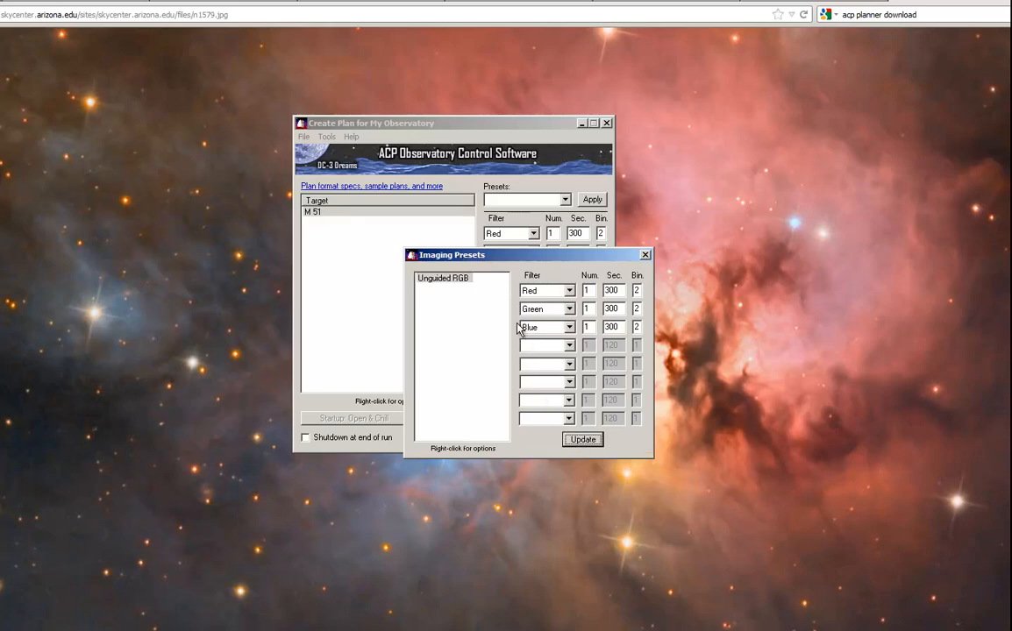
click(645, 255)
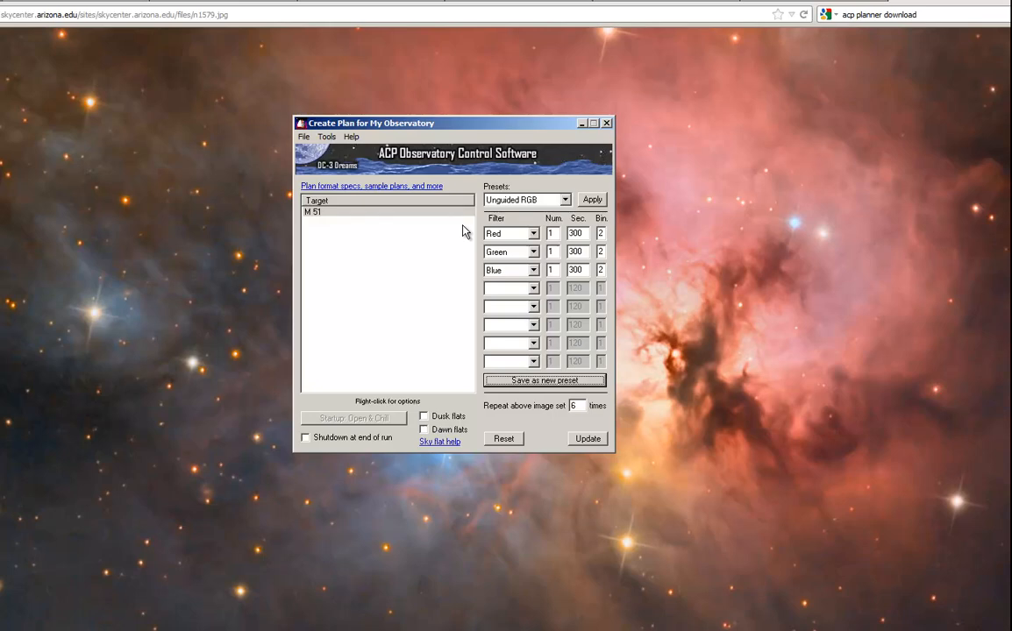
click(303, 139)
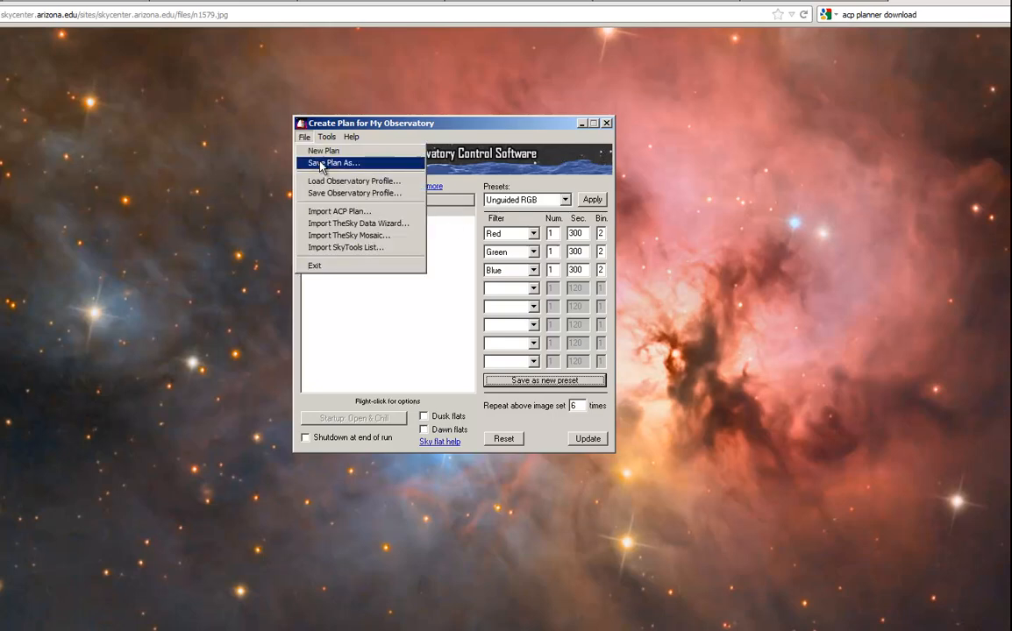
click(321, 163)
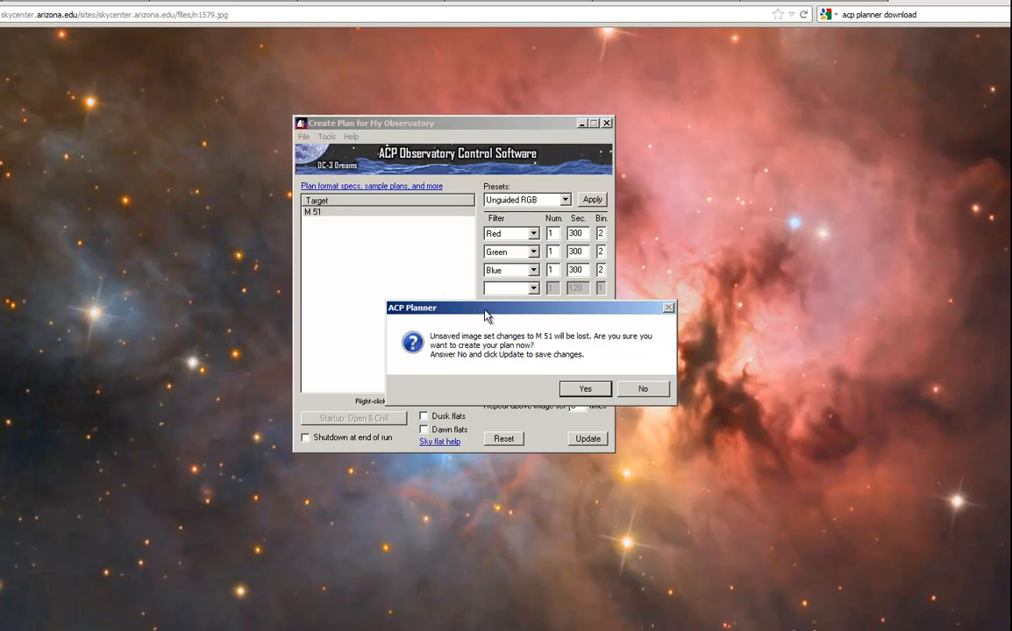
drag(486, 315, 505, 253)
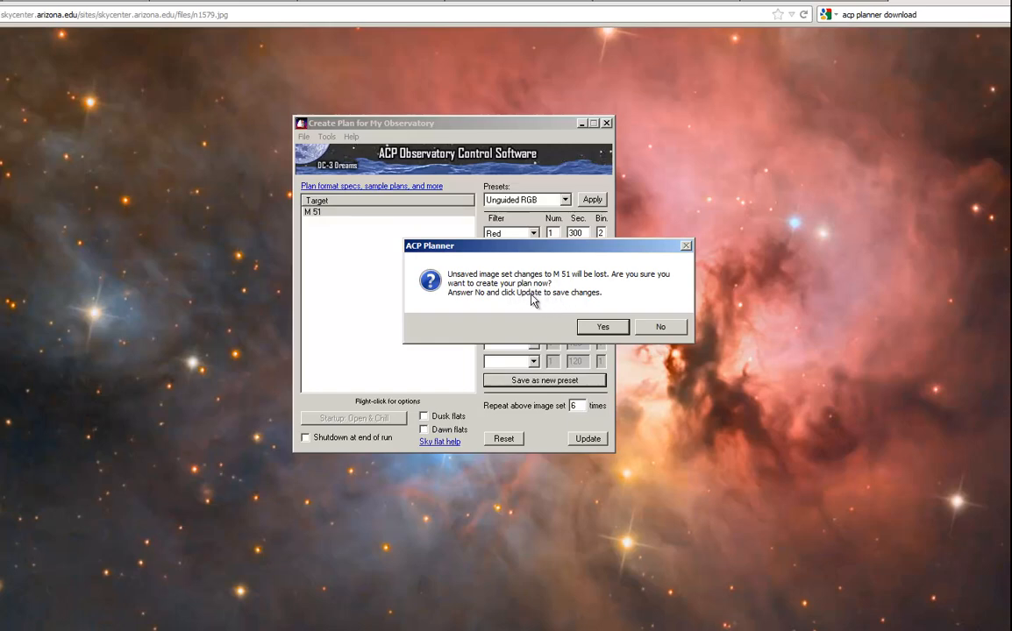
click(658, 328)
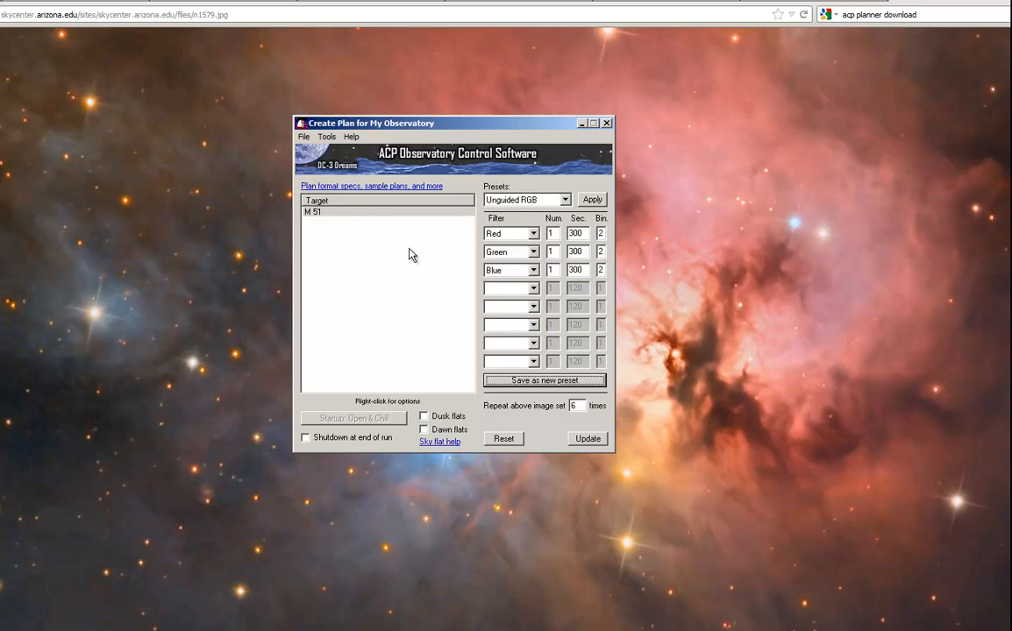
click(305, 136)
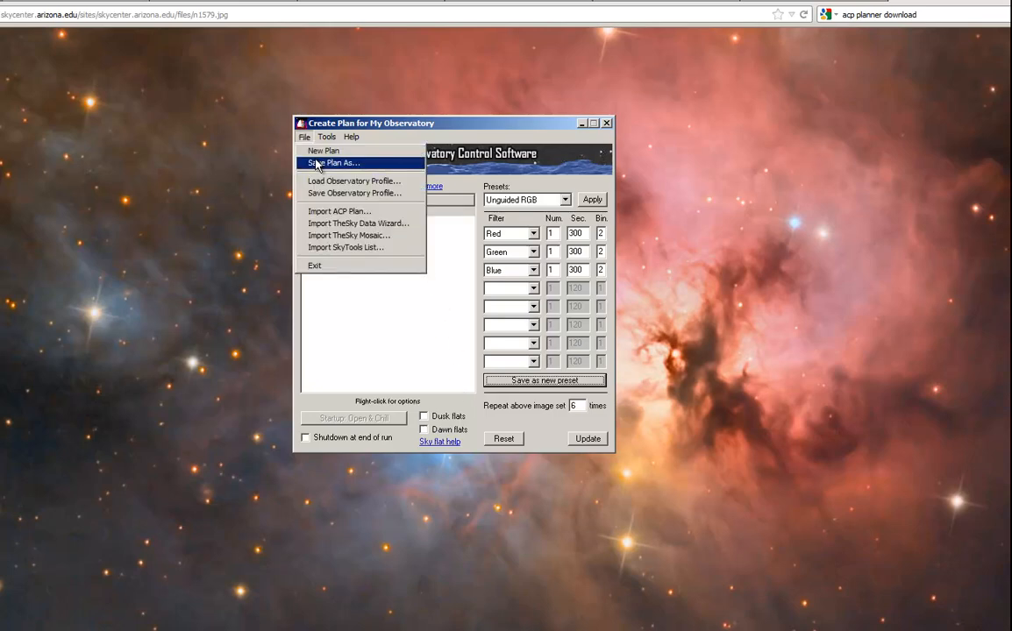
click(321, 163)
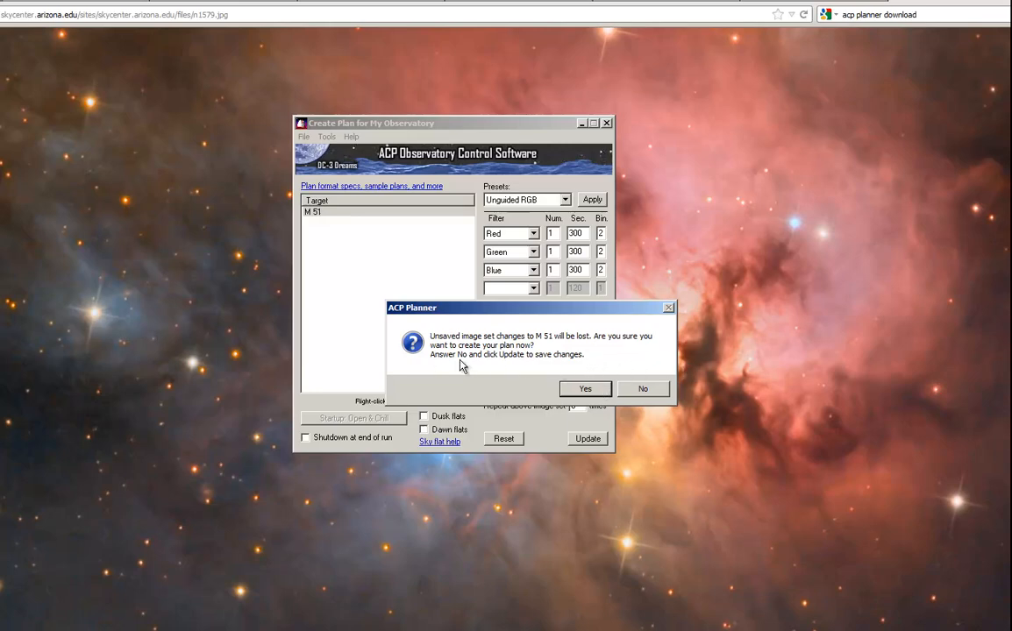
click(642, 389)
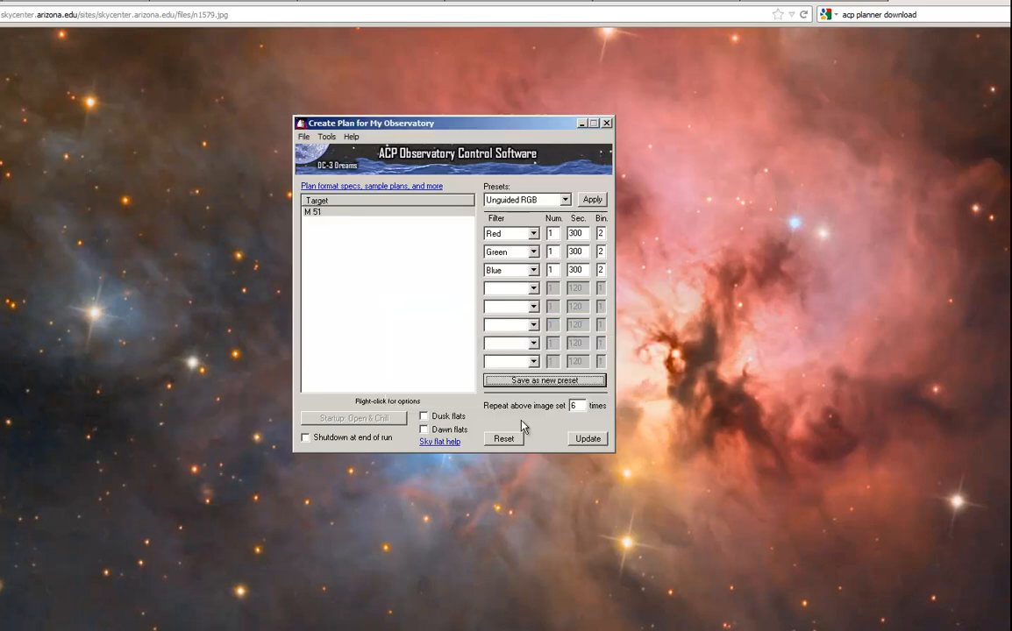
Update M 51 with its image set and save the plan as m51unguided.txt in the Plans folder.
click(583, 440)
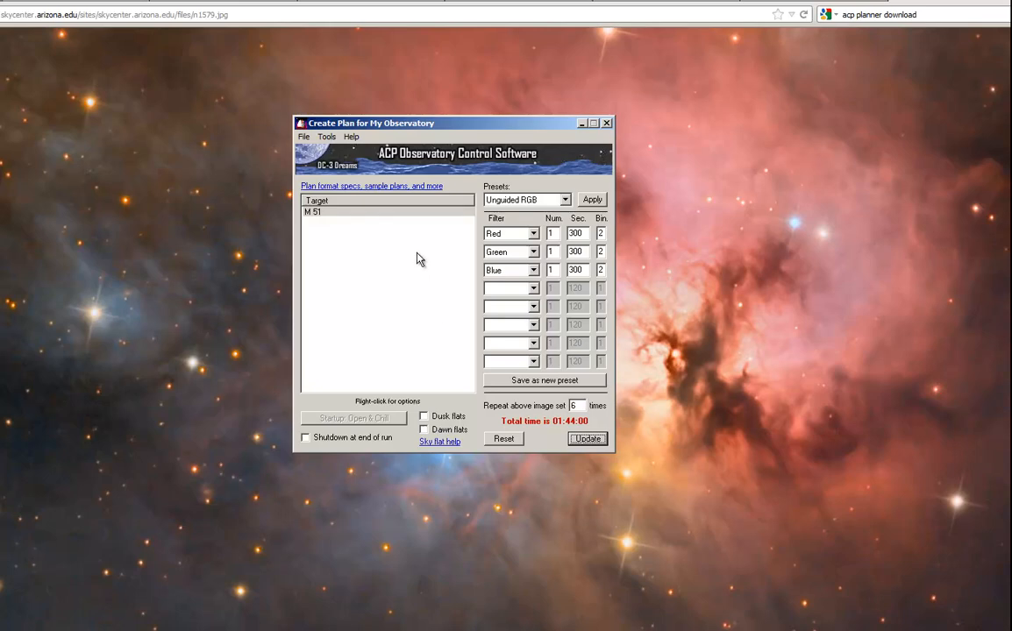
click(305, 138)
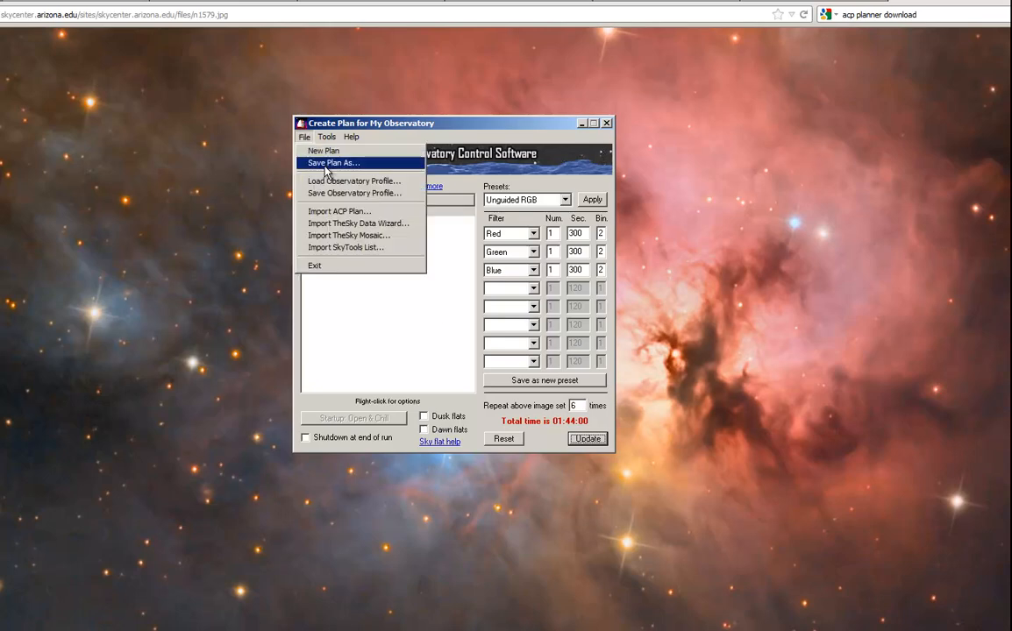
click(329, 163)
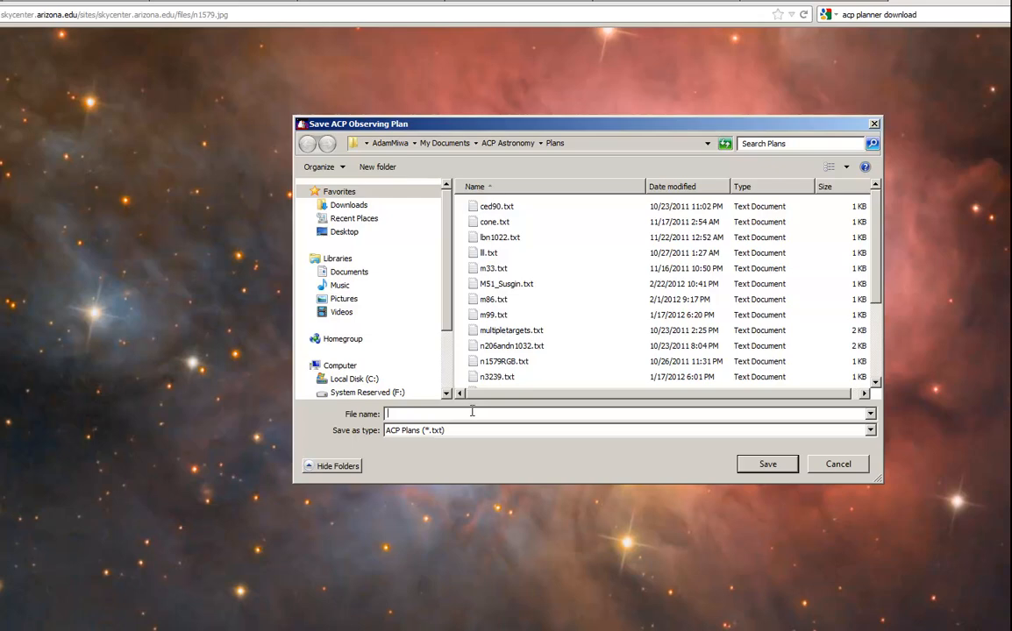
text(m5)
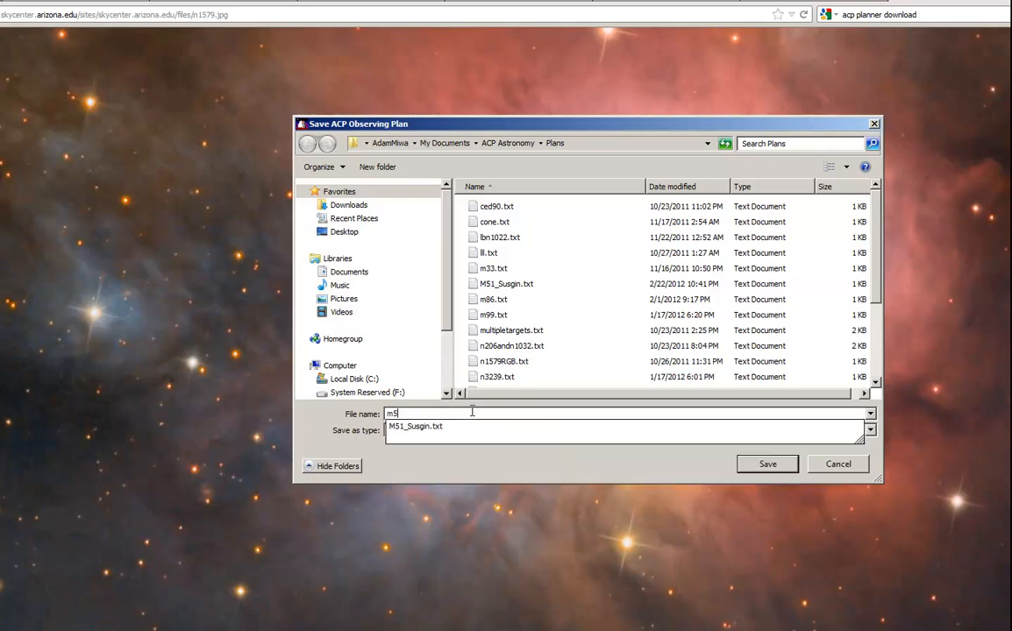
text(1ungu)
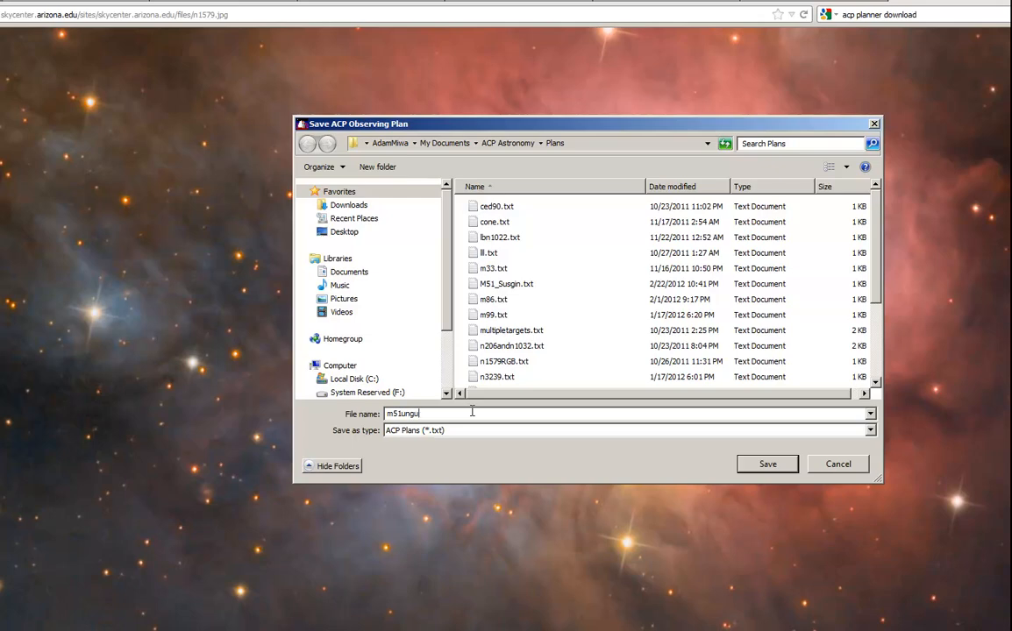
text(ided.txt)
click(767, 465)
Add the comment "My first unguided image!" to the plan and generate it.
click(423, 293)
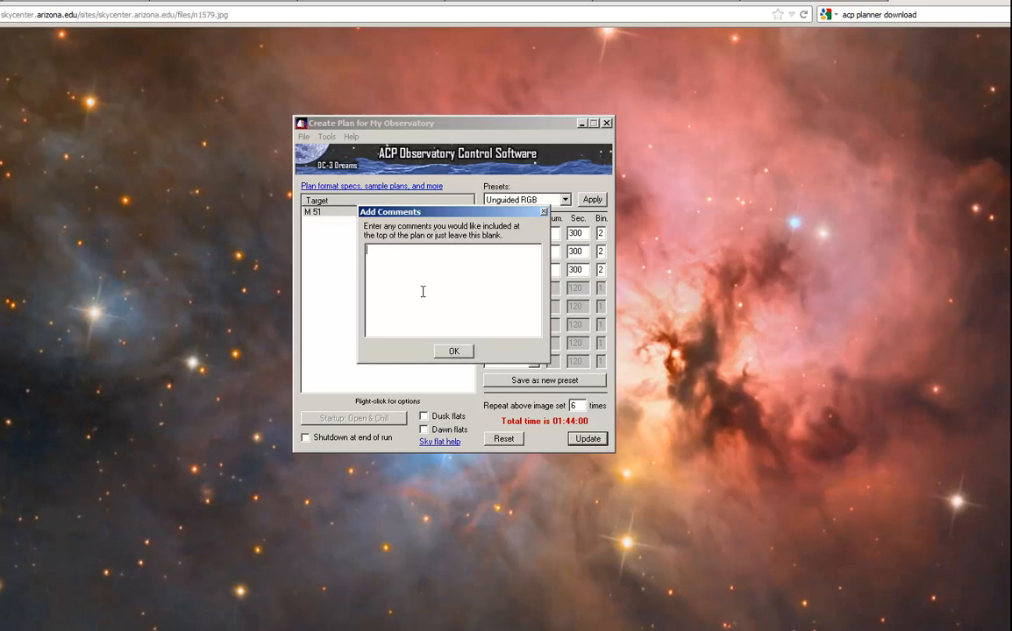
text(My first unguided image!)
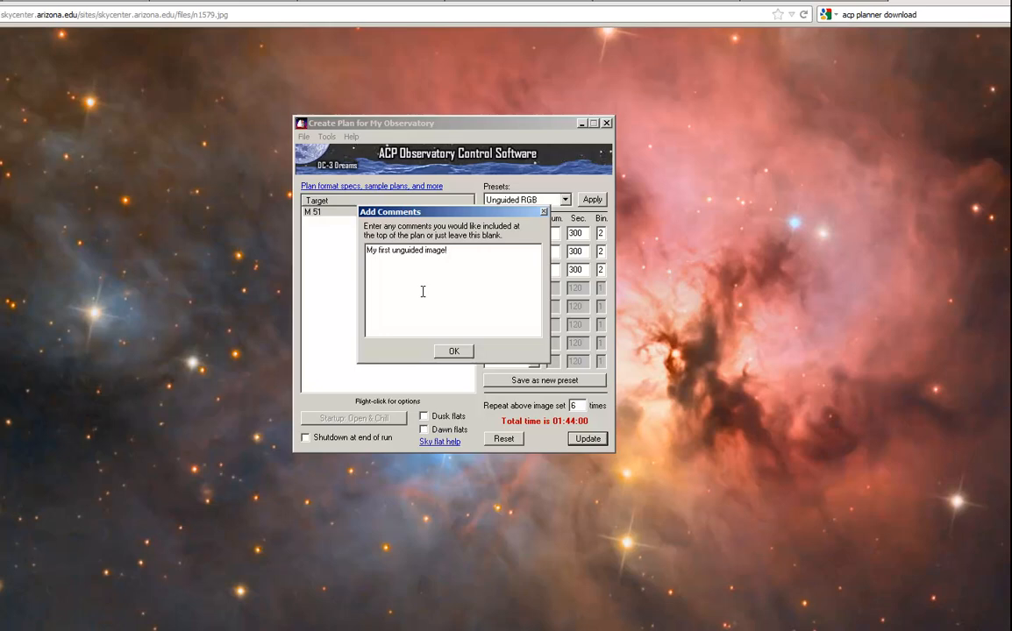
click(453, 351)
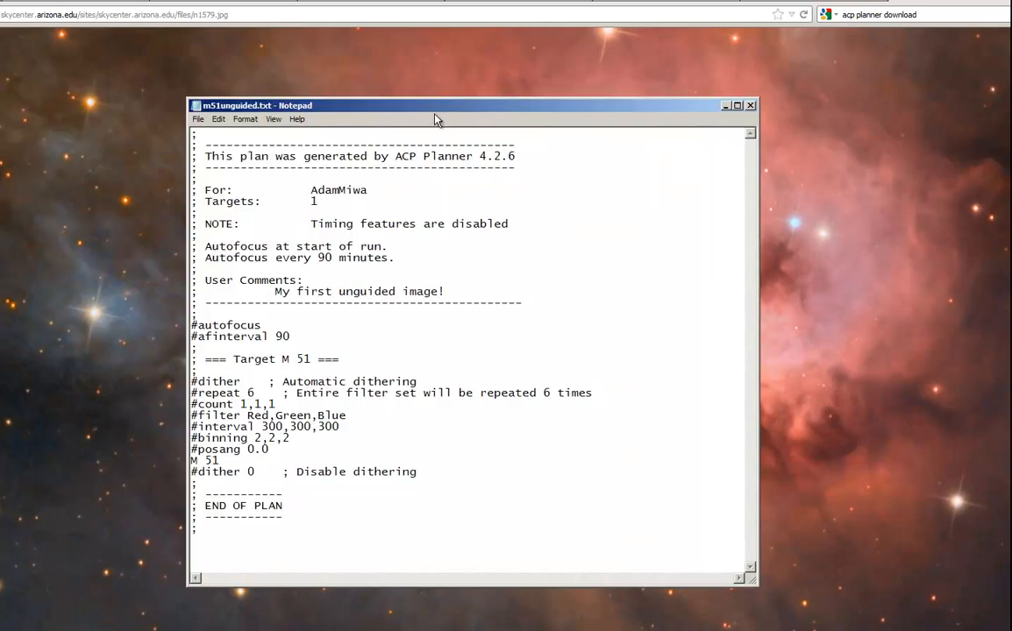
Examine the autofocus and autofocus interval lines in the generated plan text.
drag(434, 109, 491, 92)
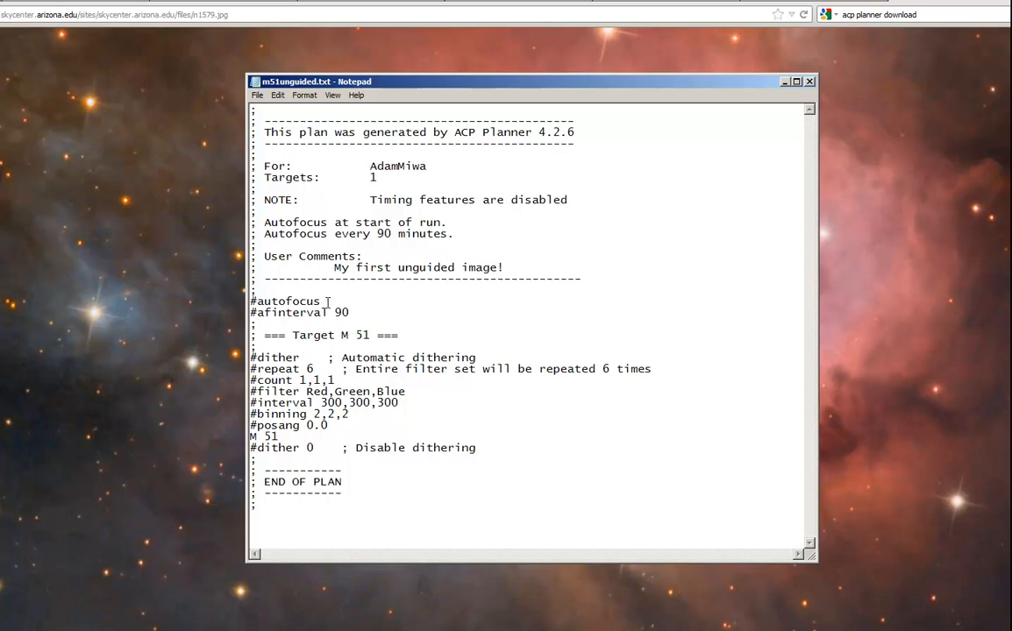
drag(322, 300, 250, 301)
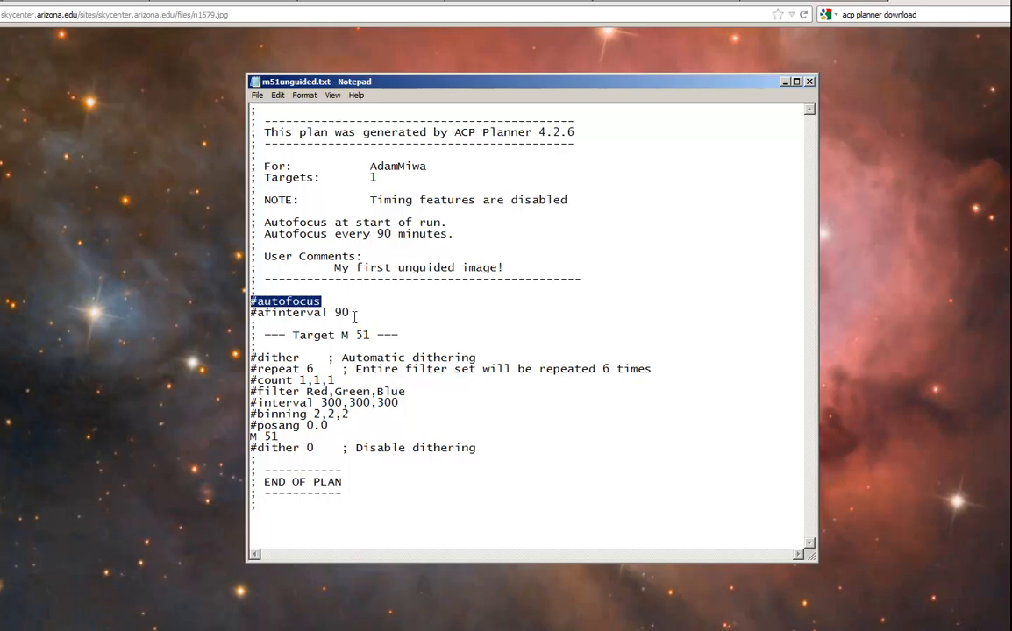
drag(350, 313, 252, 316)
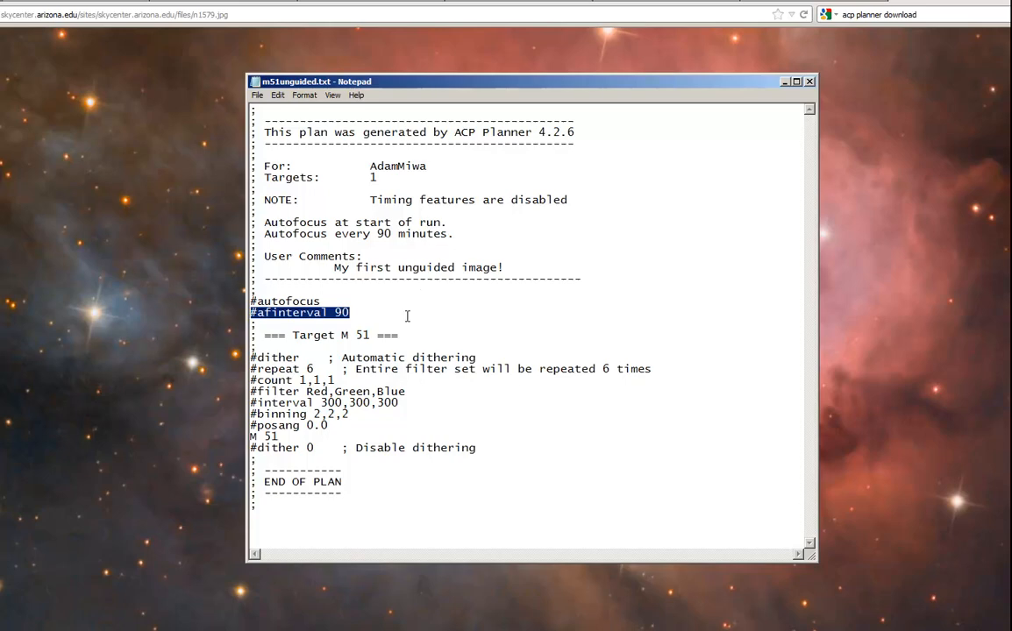
Set the M 51 target's automatic dithering directive to #dither 5 in the plan text.
click(270, 335)
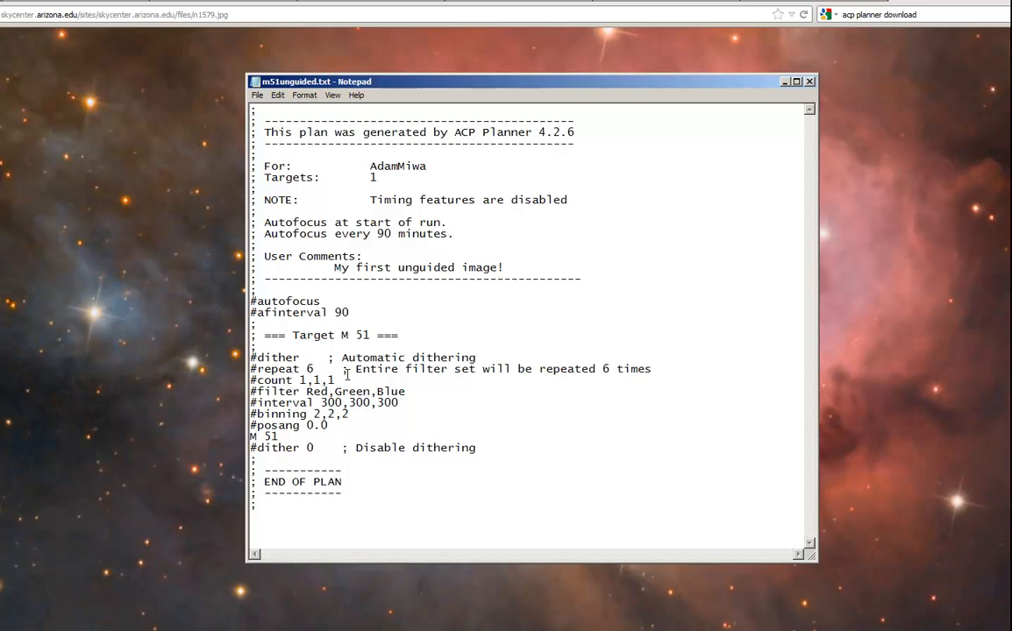
text(5)
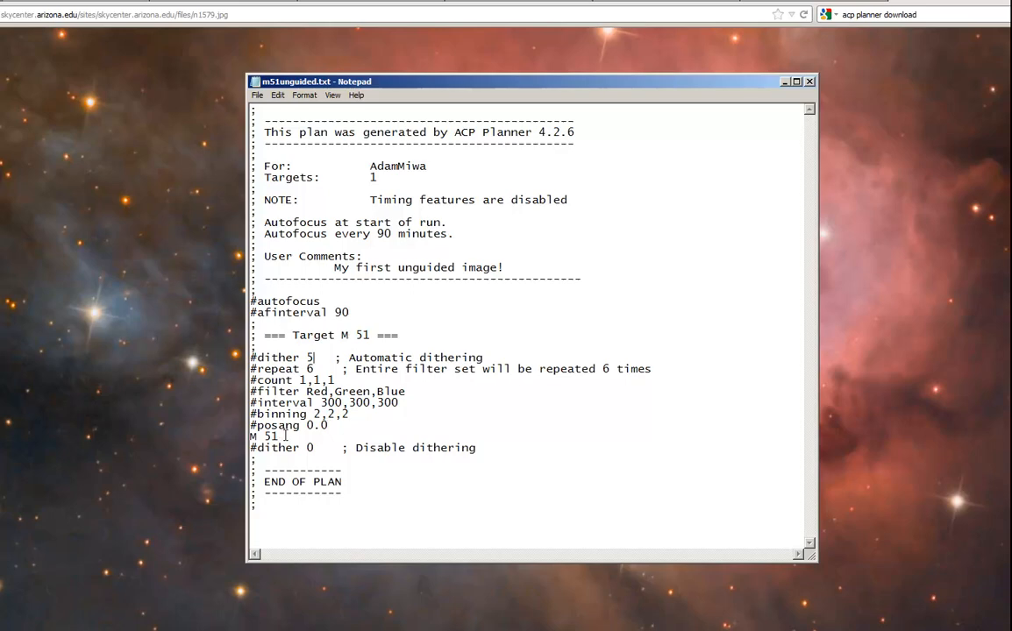
Compare the M 51 target line with the abell33_Feb26 target's name and coordinates line in the other open plan text.
drag(280, 436, 250, 435)
click(290, 437)
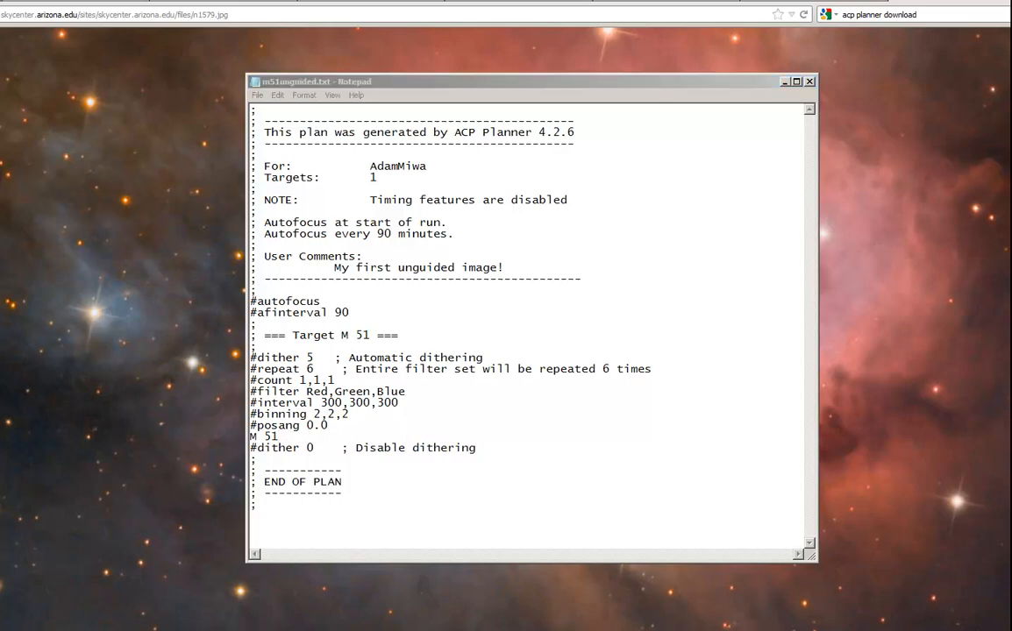
click(380, 599)
click(323, 445)
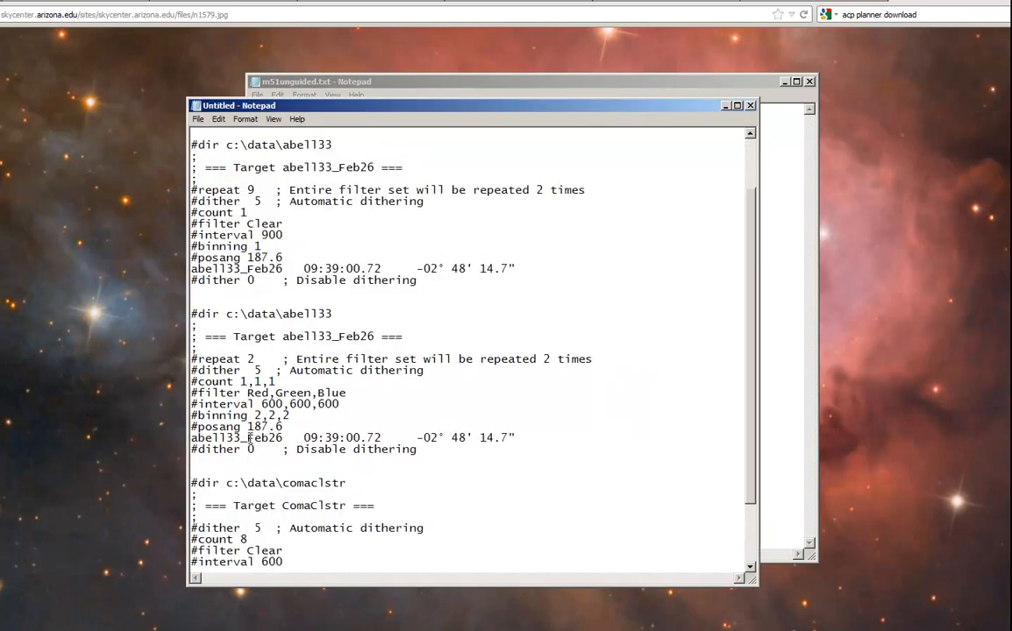
drag(303, 438, 520, 436)
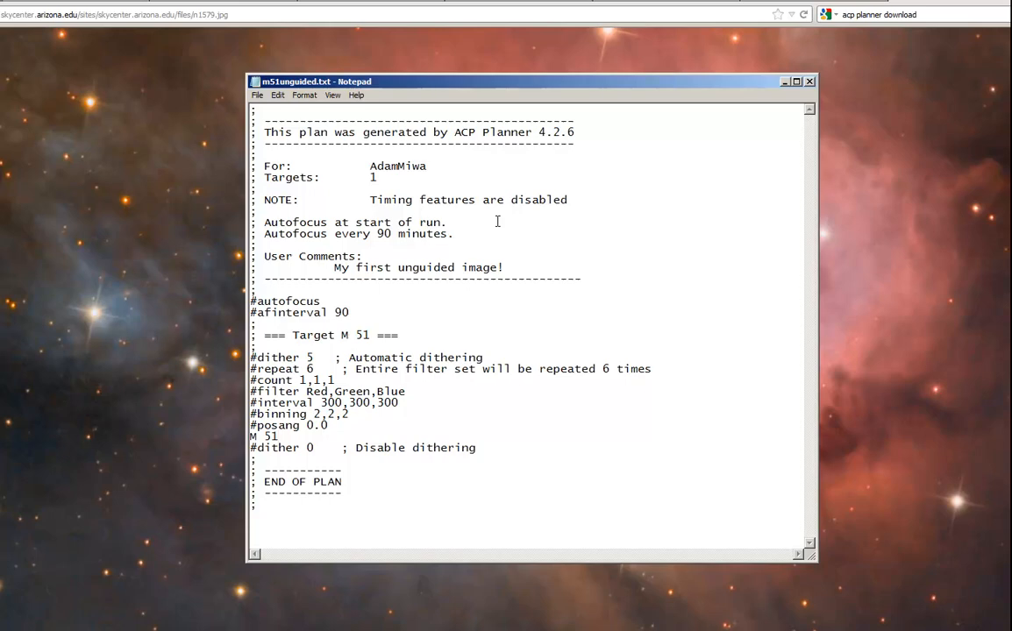
Put the plan text away, switch to the Aladin sky atlas and delete all of its planes.
click(954, 571)
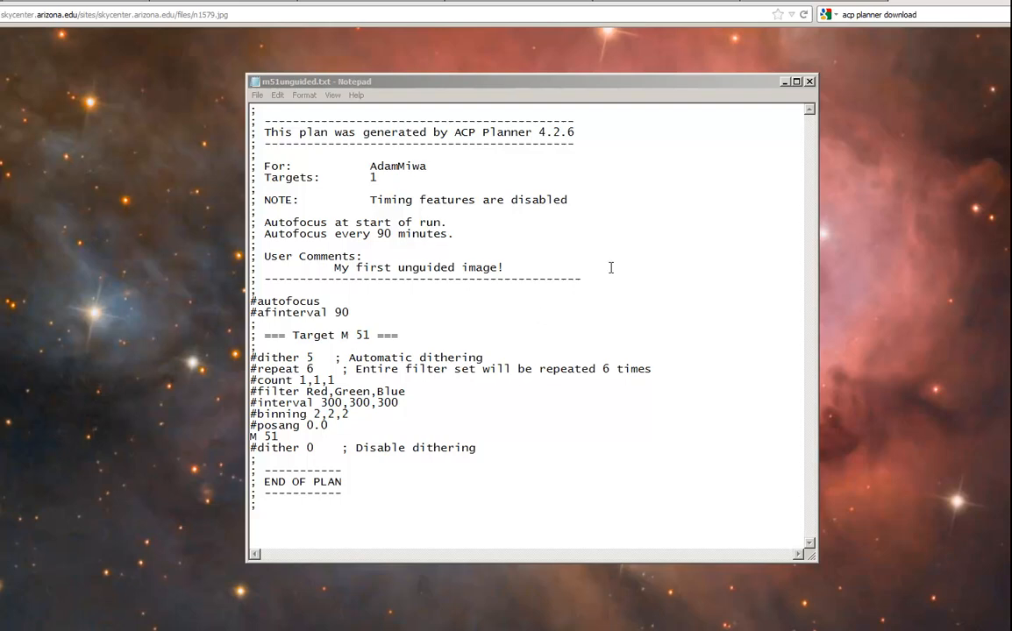
click(786, 81)
click(786, 82)
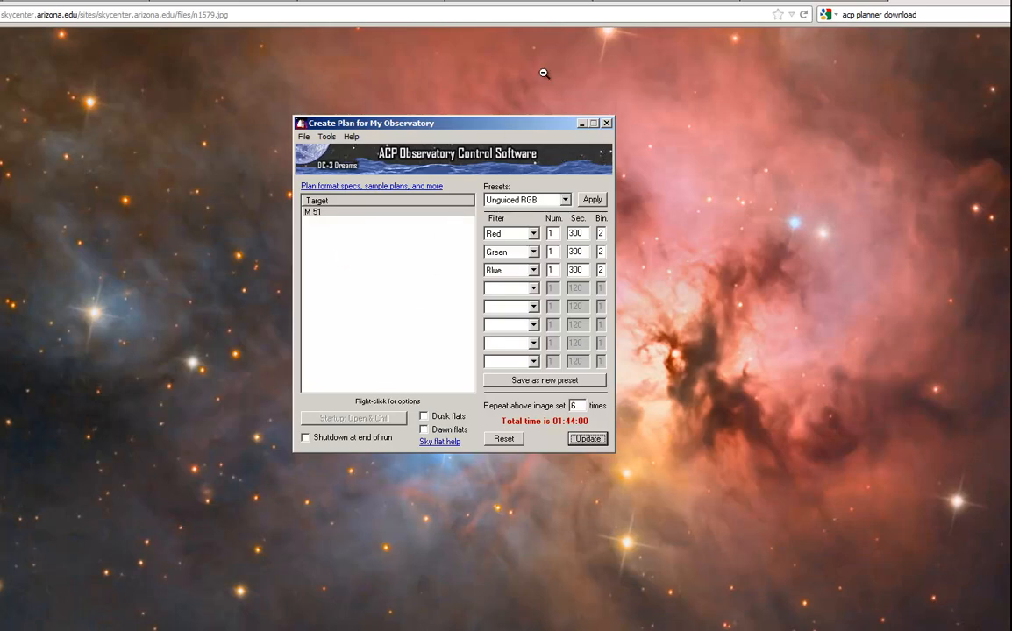
click(637, 3)
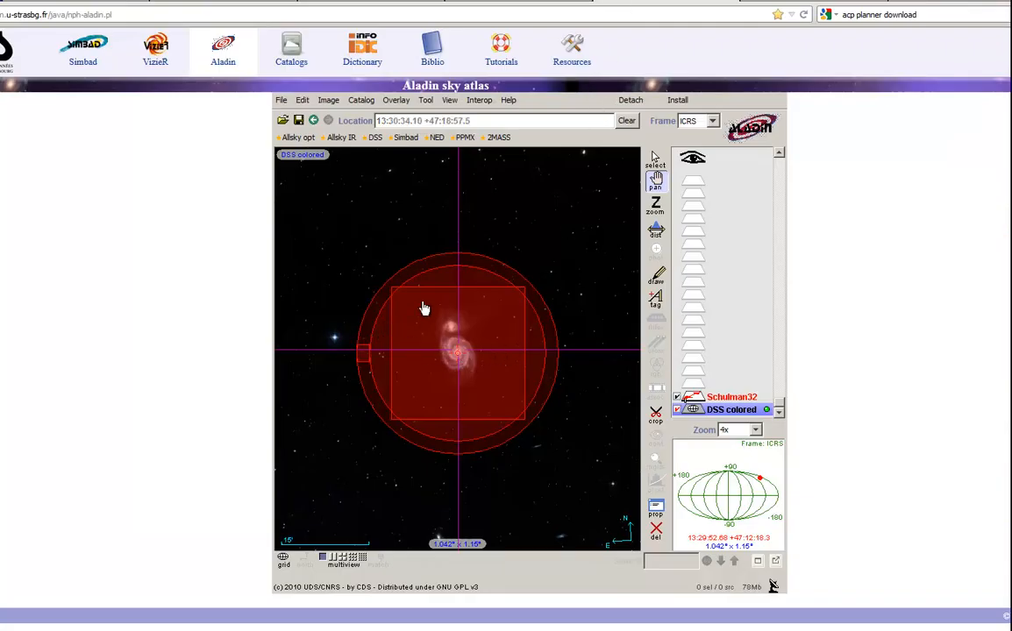
drag(472, 120, 376, 123)
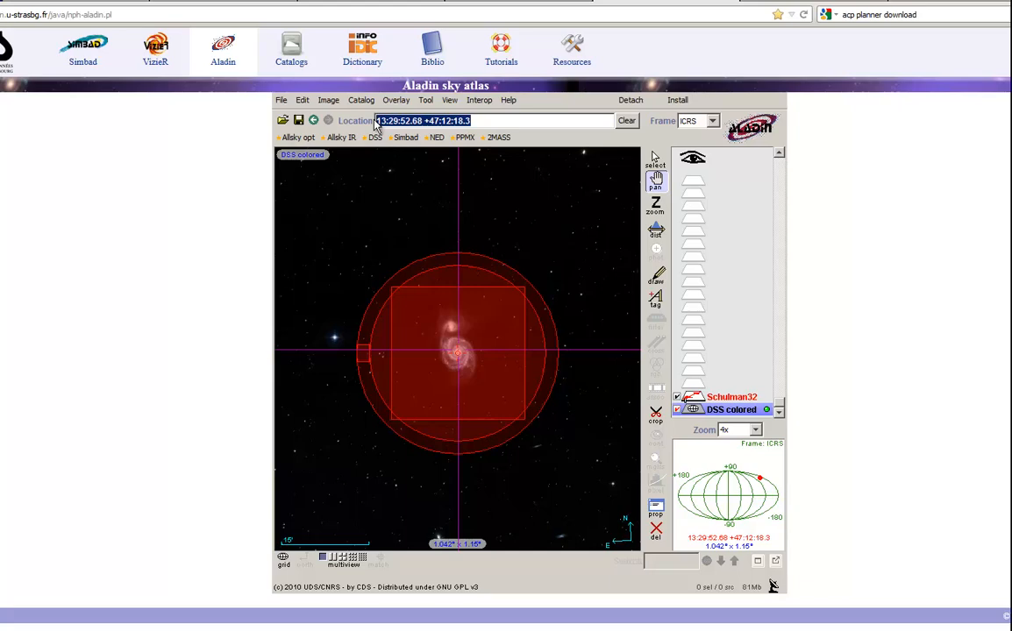
right_click(734, 401)
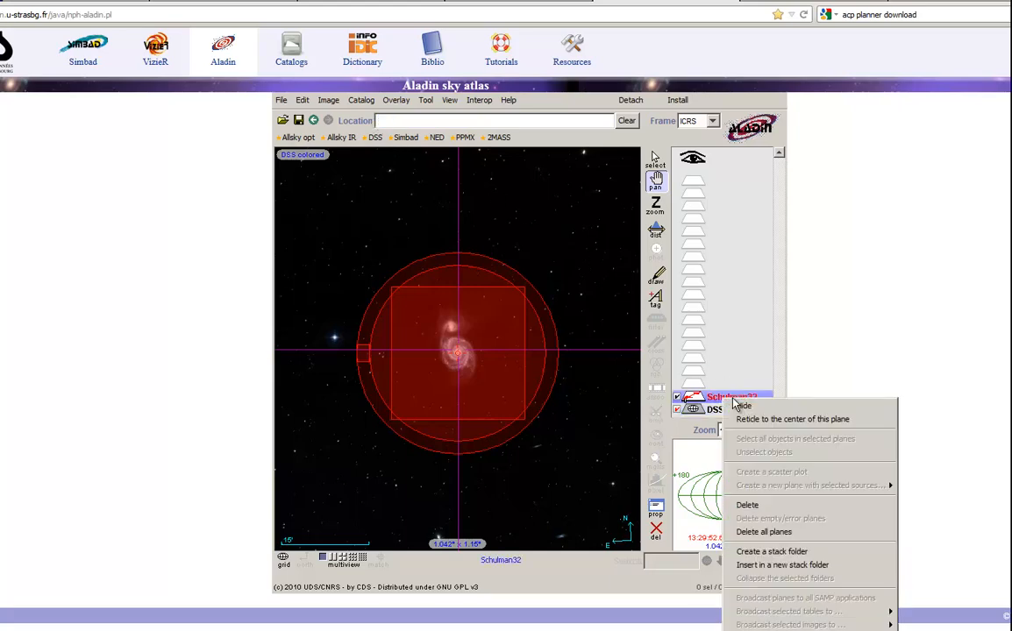
click(756, 533)
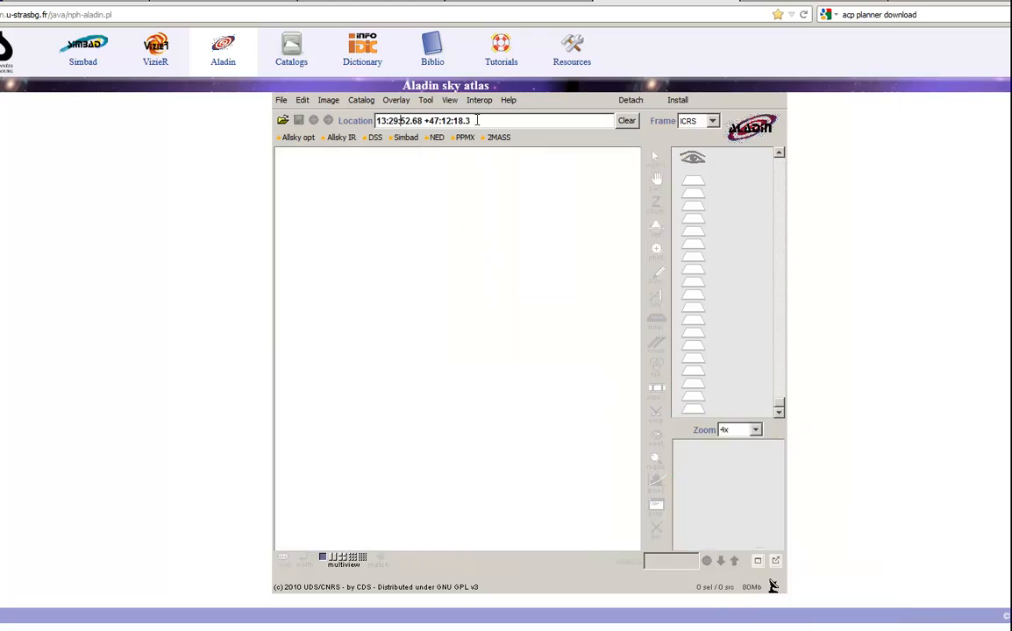
Load the sky image for ngc2798 in Aladin.
drag(385, 120, 340, 123)
text(ng)
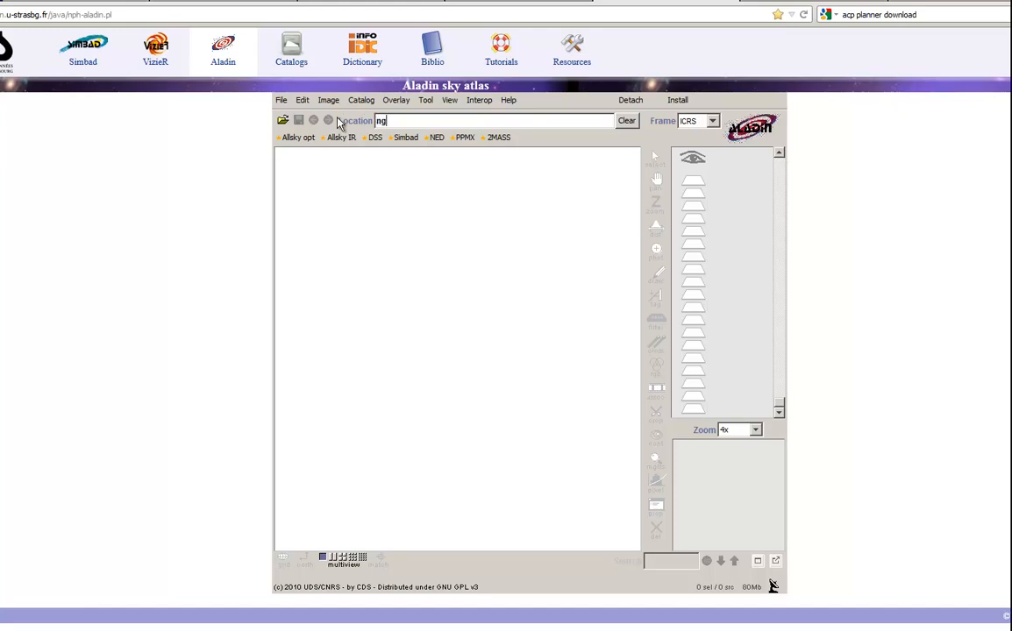
text(c2798)
key(Return)
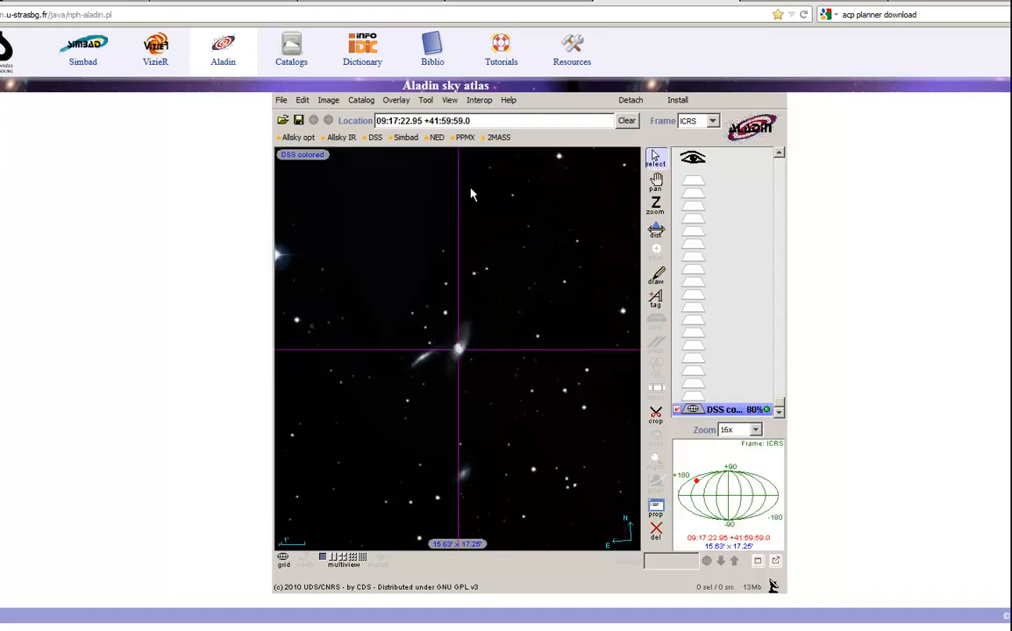
Overlay the Schulman32 instrument field of view on the NGC 2798 image and close the server selector.
click(282, 100)
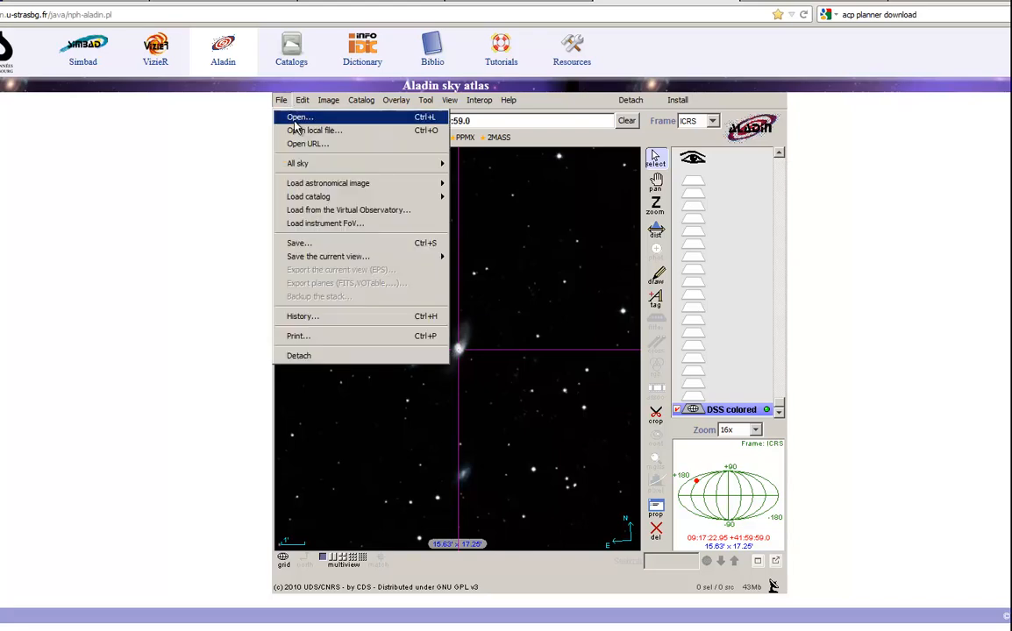
click(344, 226)
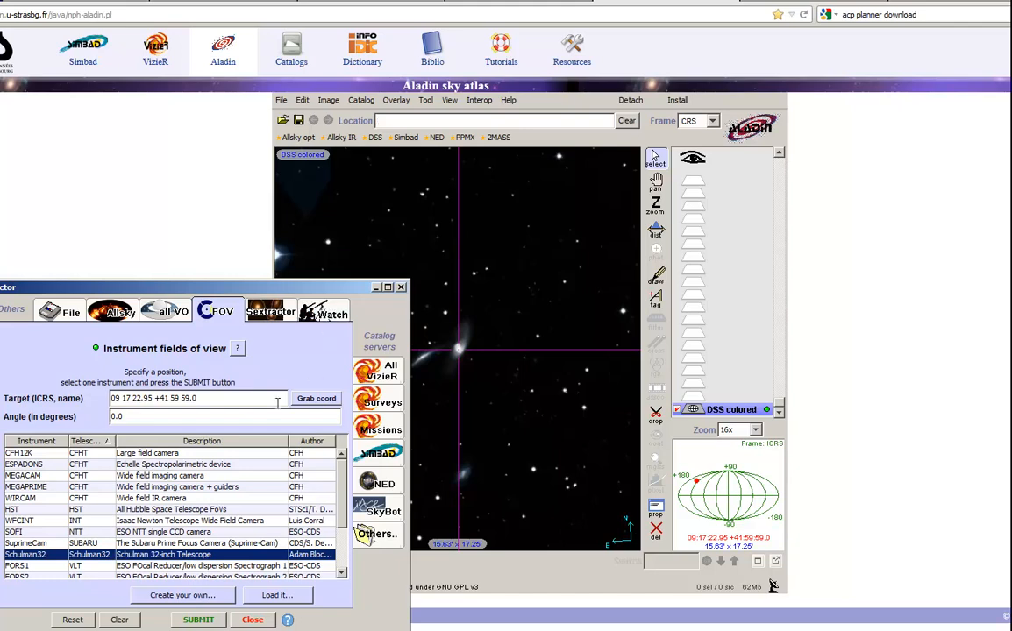
drag(204, 274, 306, 190)
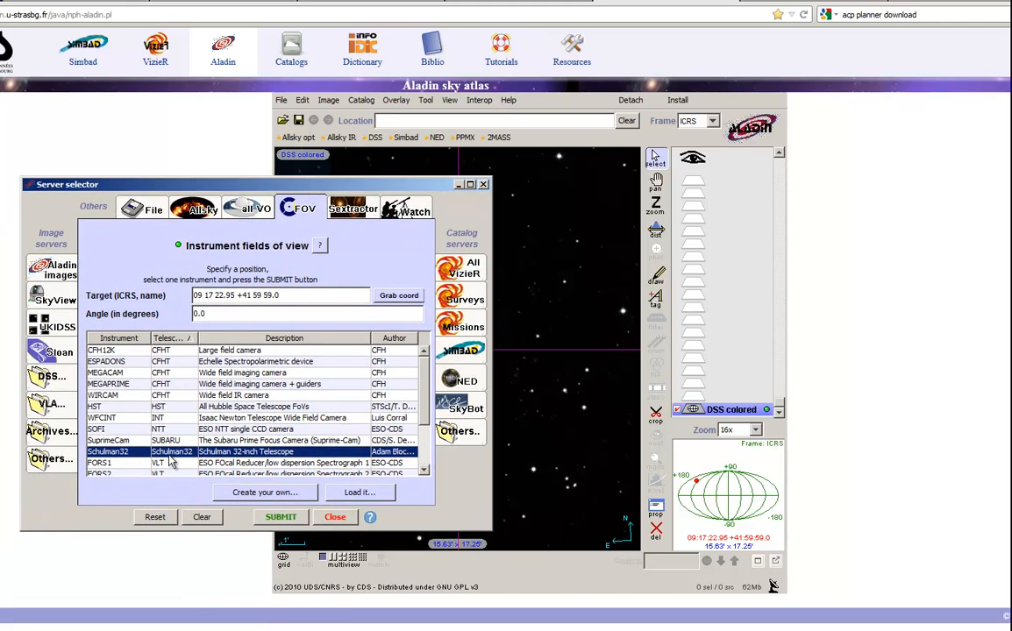
click(290, 517)
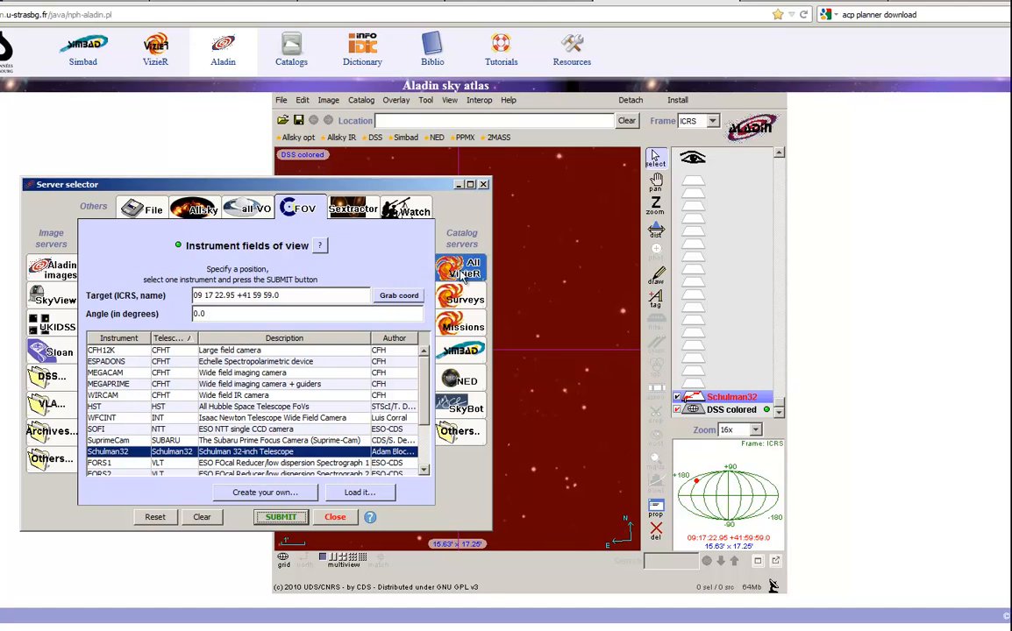
click(336, 518)
scroll(445, 417, down, 1)
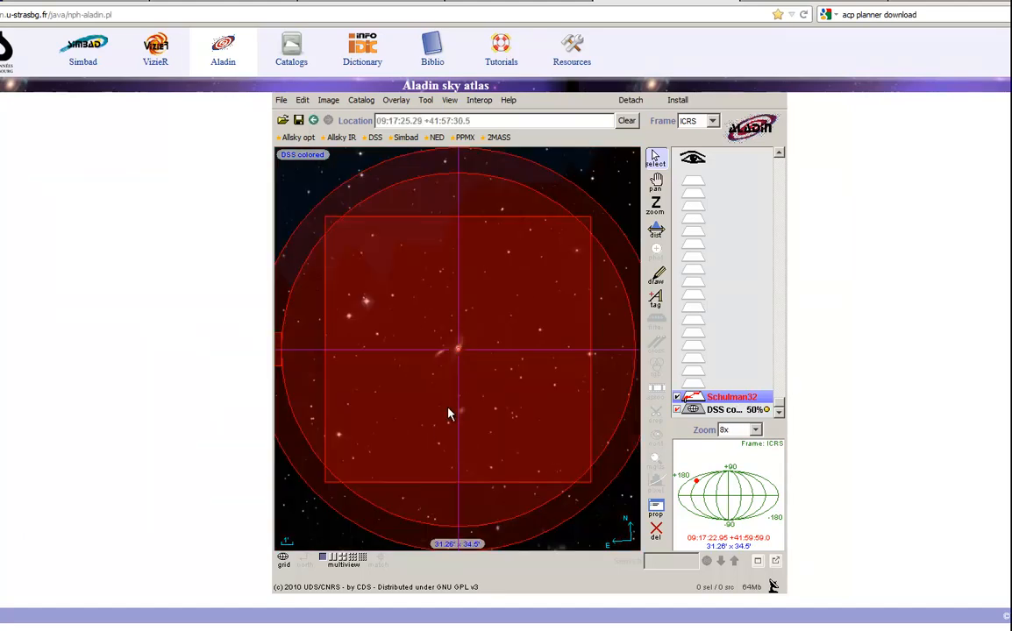
scroll(448, 414, down, 1)
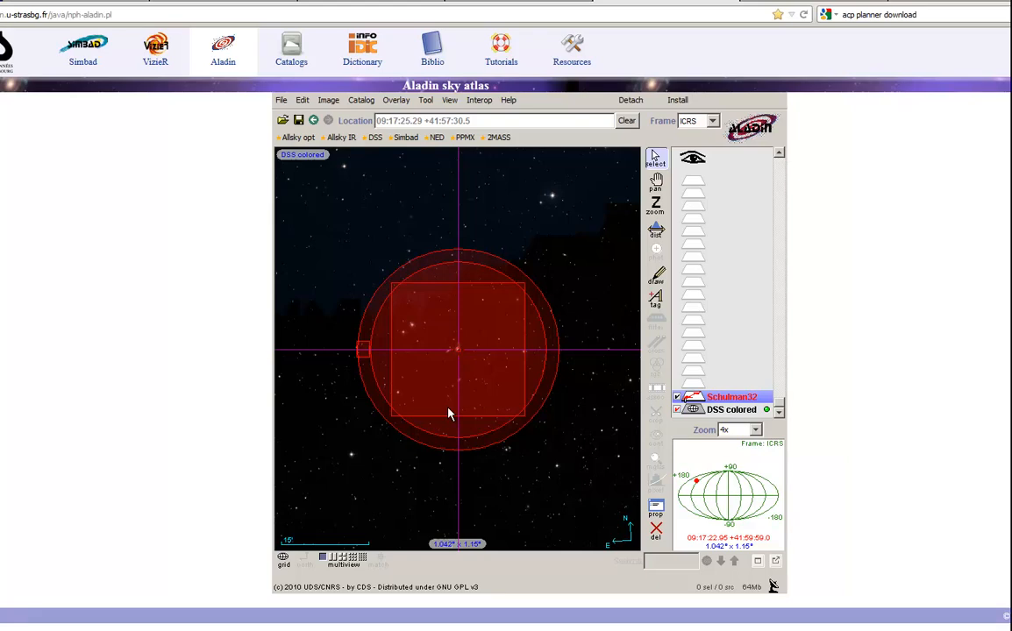
scroll(448, 414, up, 1)
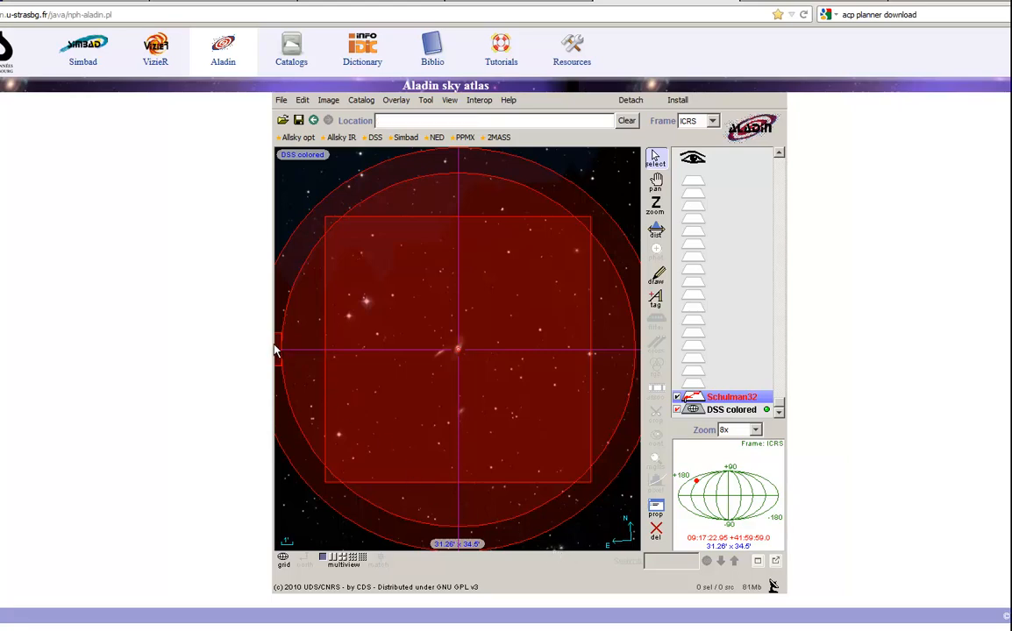
Set the Schulman32 field-of-view plane's roll to 117 degrees.
right_click(725, 402)
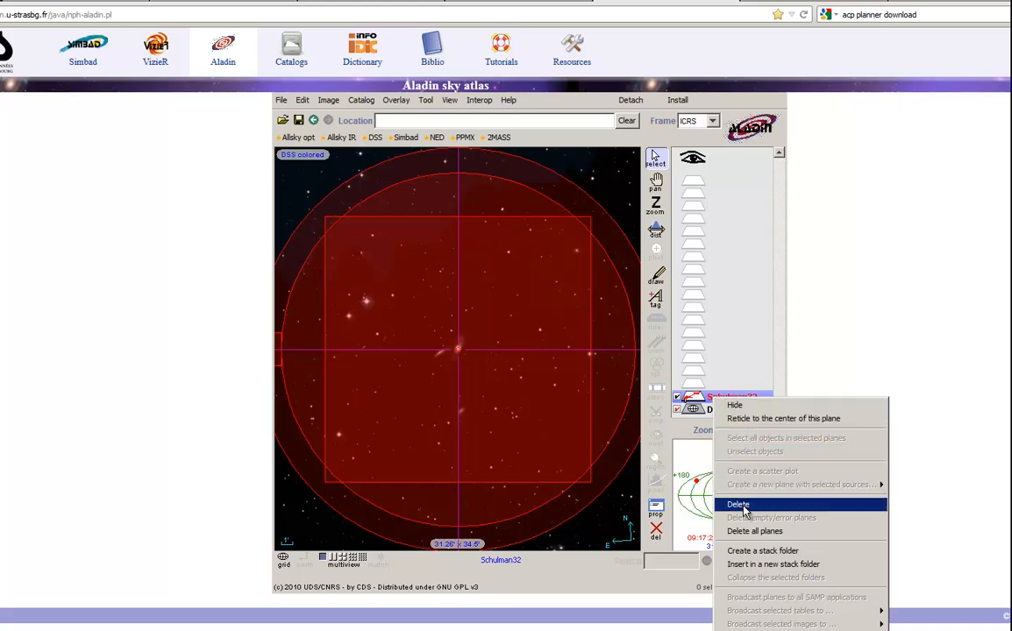
click(756, 629)
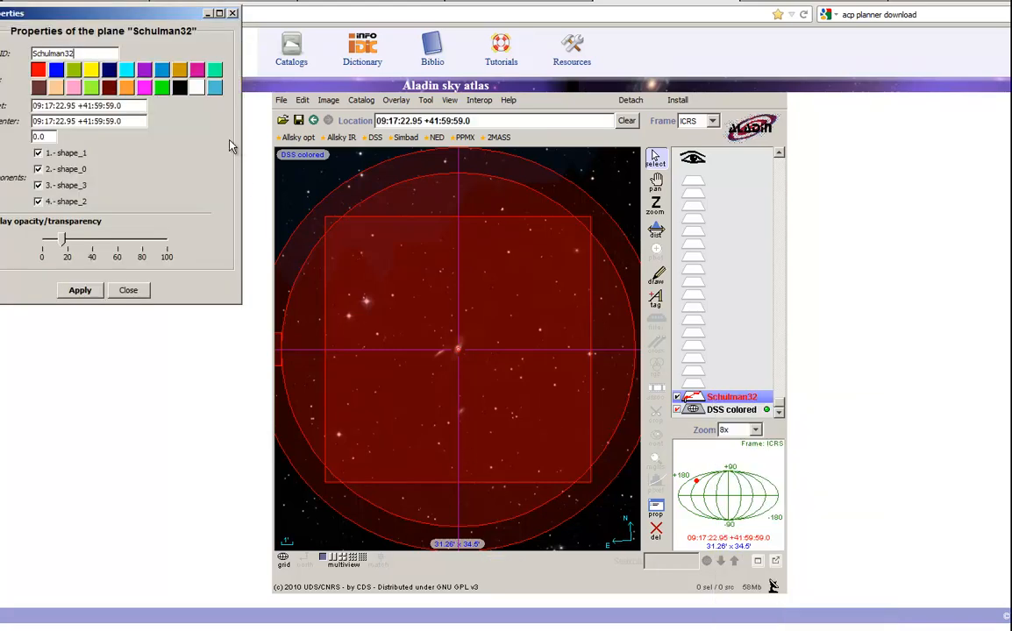
drag(147, 14, 275, 107)
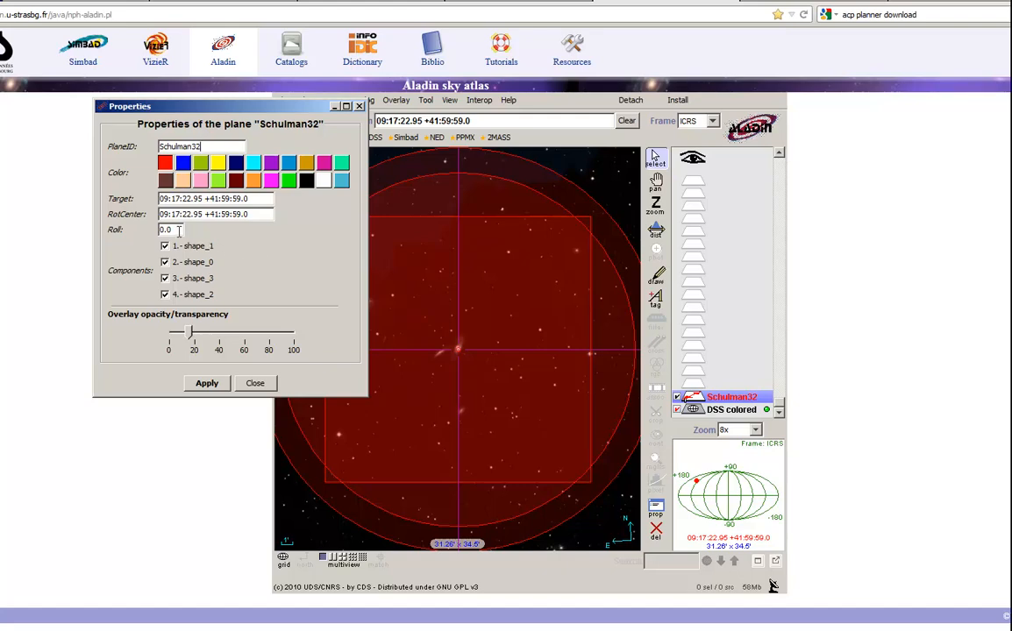
drag(179, 230, 117, 239)
text(117)
click(209, 384)
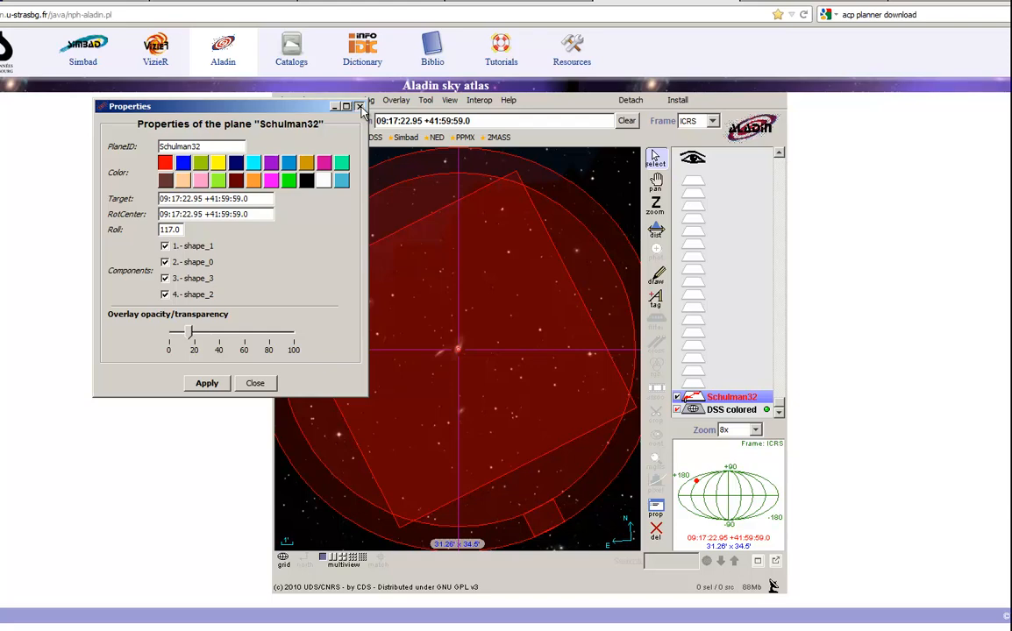
click(360, 107)
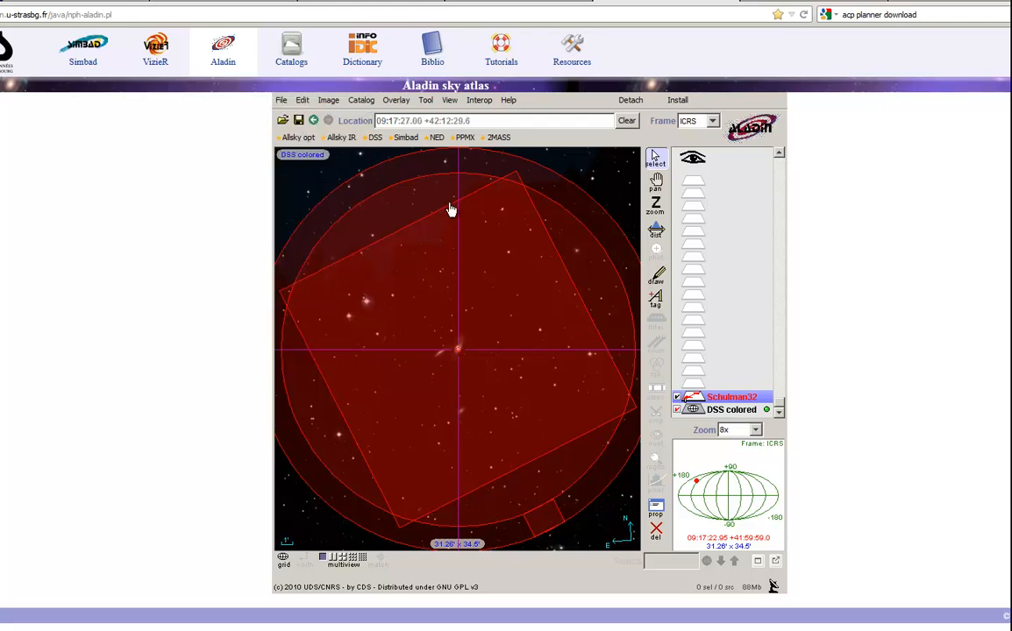
Shift the Schulman32 field of view to about 09:17:15.20 +41:57:20.6, placing the small outer box over bright stars.
drag(449, 210, 467, 239)
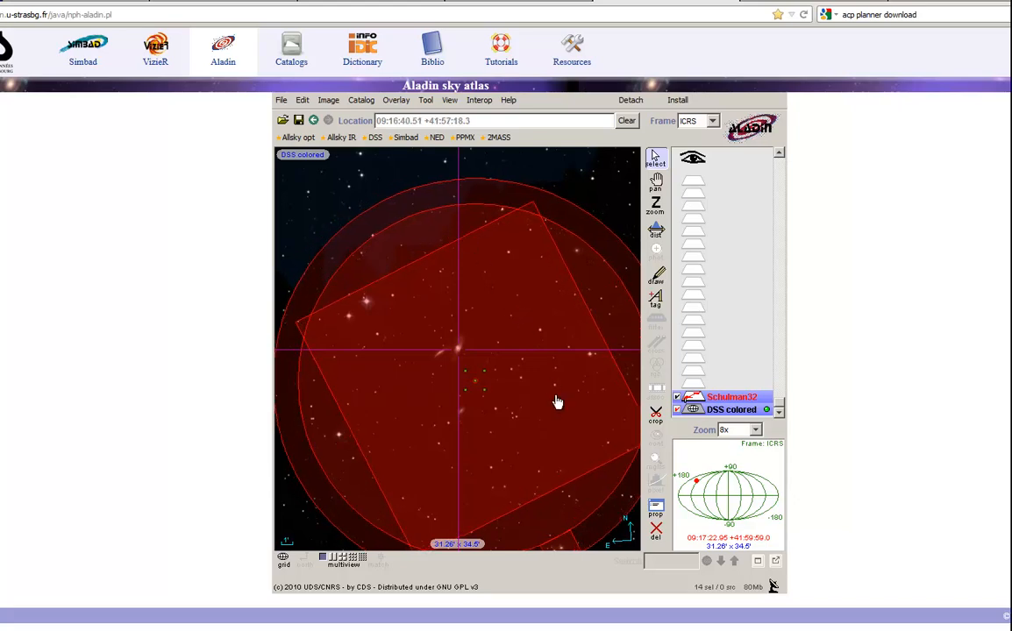
click(656, 179)
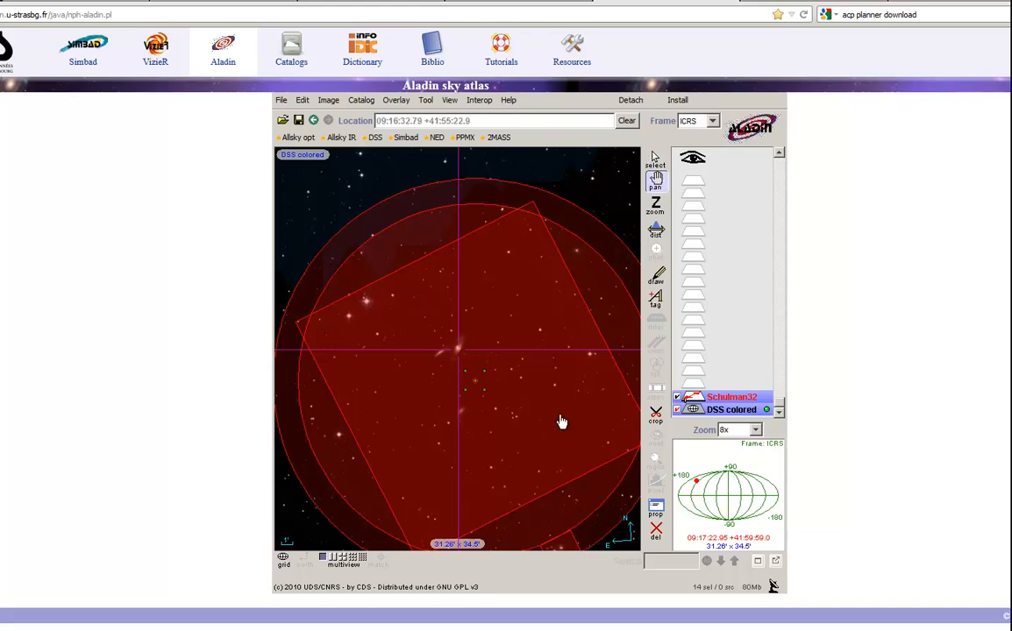
drag(562, 422, 565, 370)
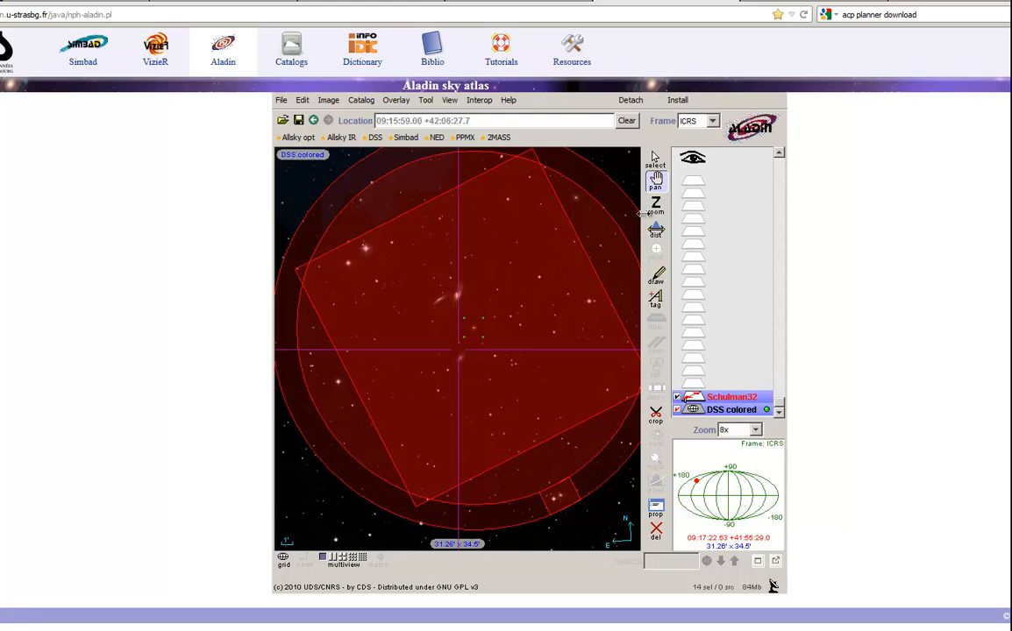
Show the Schulman32 plane's properties and place the ACP Planner plan window beside them.
right_click(724, 400)
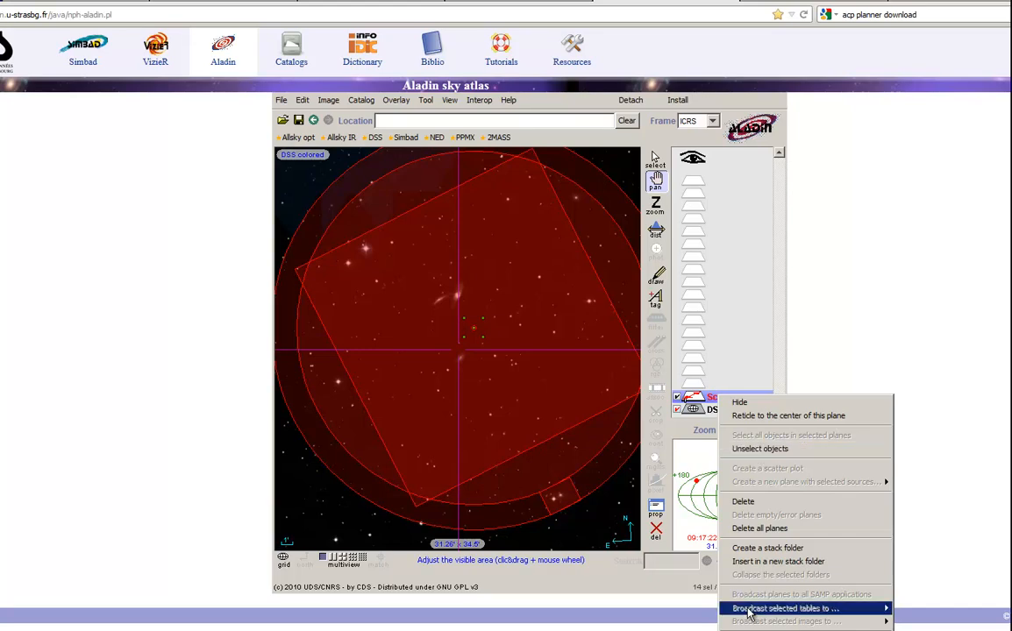
click(752, 630)
drag(155, 14, 333, 149)
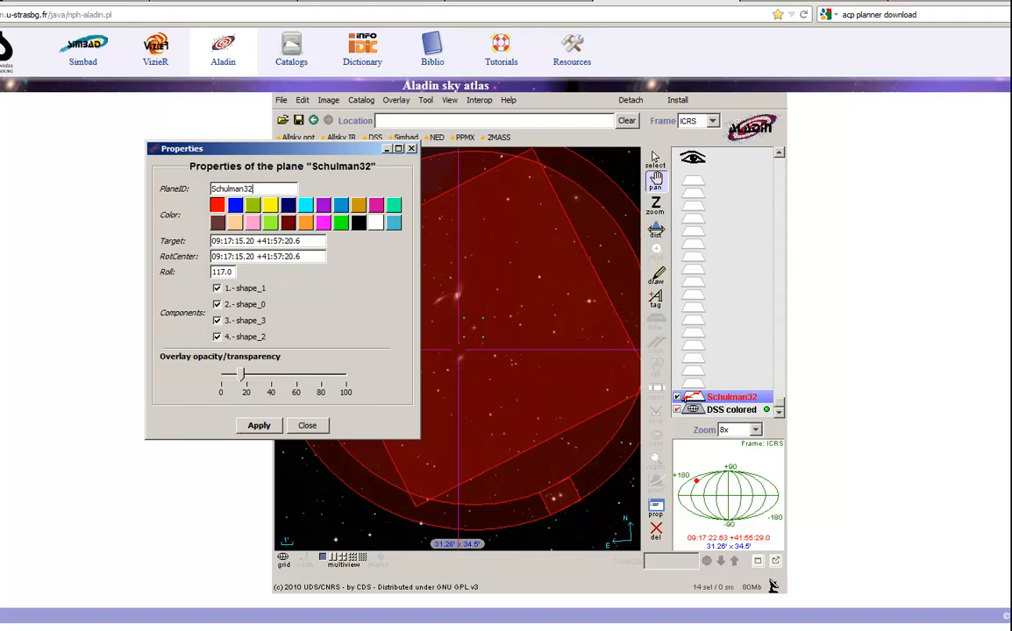
click(273, 630)
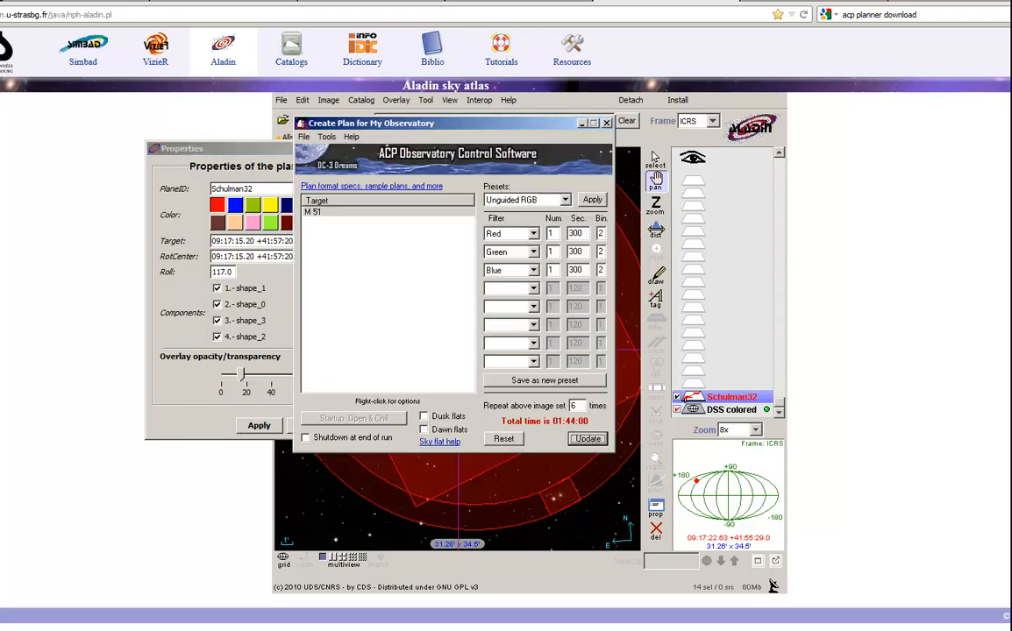
drag(430, 125, 607, 136)
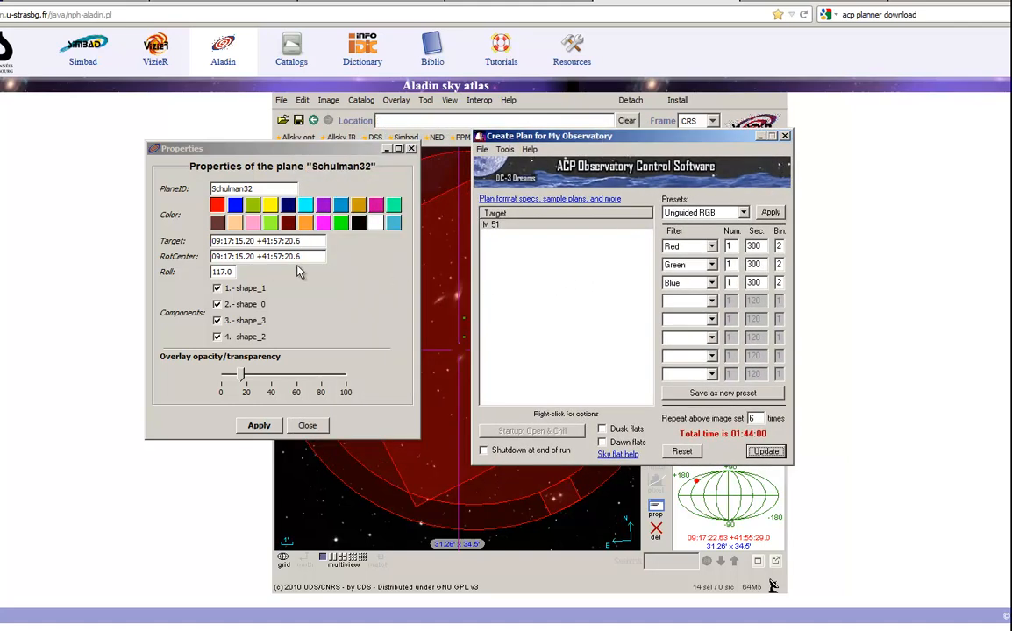
Add the new target ngc 2798 at RA 09 17 15.2, Dec +41 57 20.6, and enter its imager rotator angle.
right_click(528, 248)
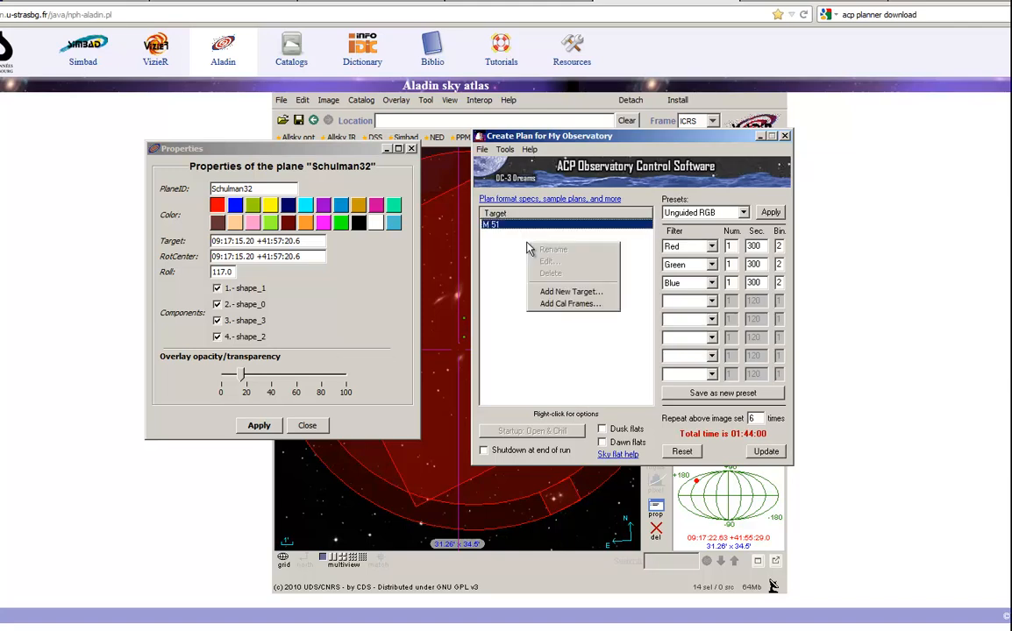
click(567, 289)
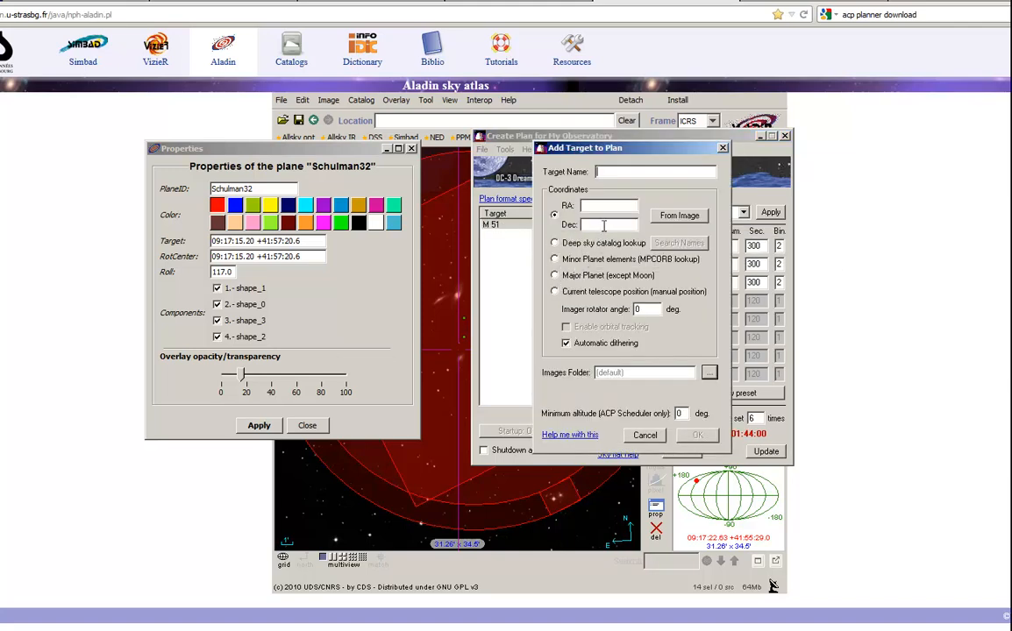
text(ngc 2798)
click(601, 204)
text(09 17 15.2)
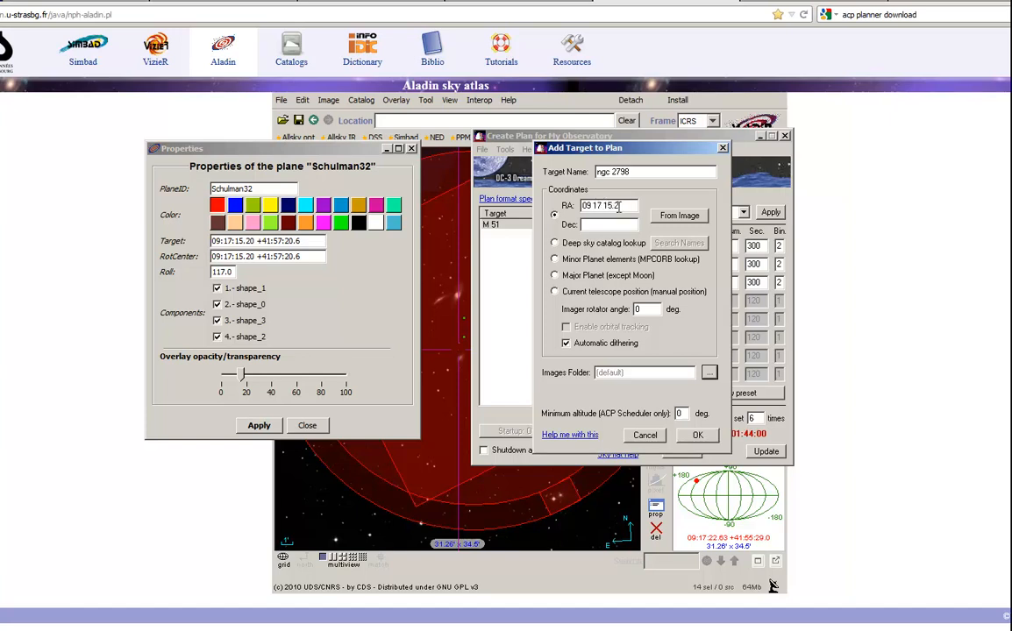
click(614, 226)
text(+41 57 20.6)
drag(646, 309, 625, 312)
click(697, 436)
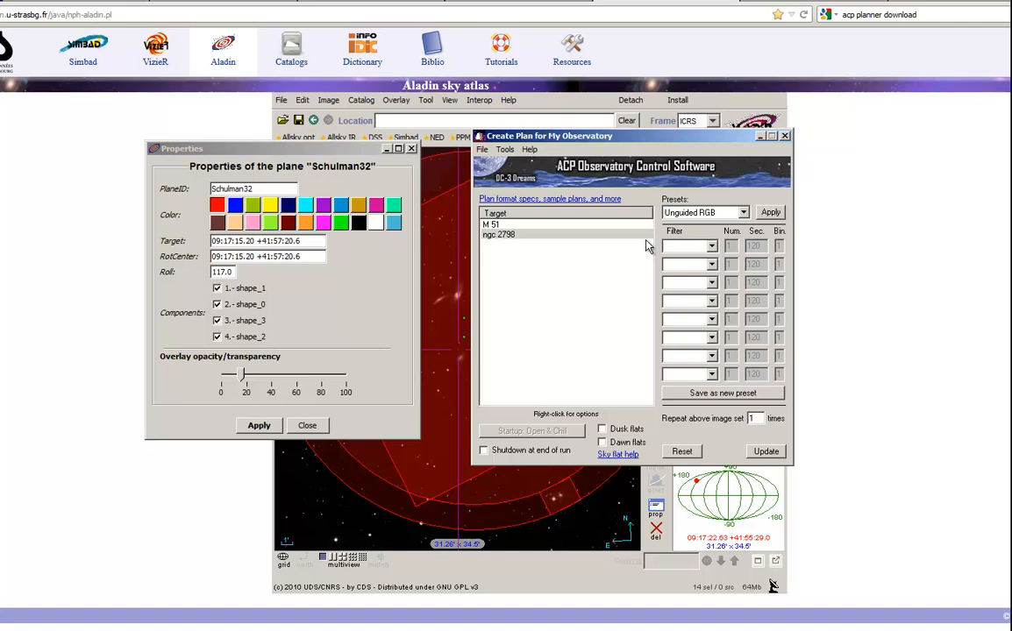
Set the ngc 2798 image set to 12 exposures of 900 seconds with the Clear filter and update the plan.
click(712, 249)
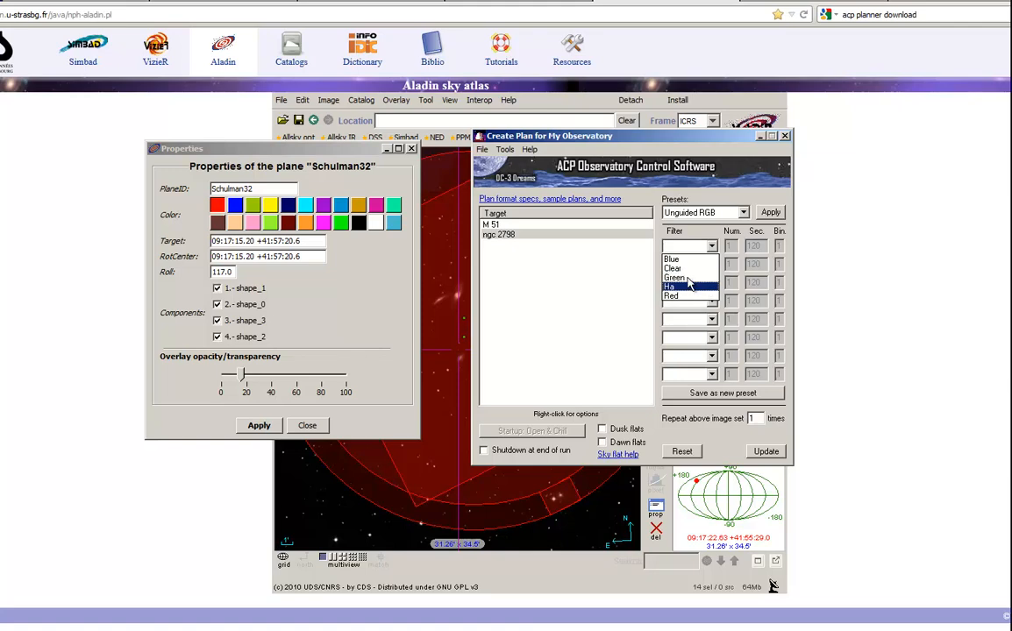
click(697, 269)
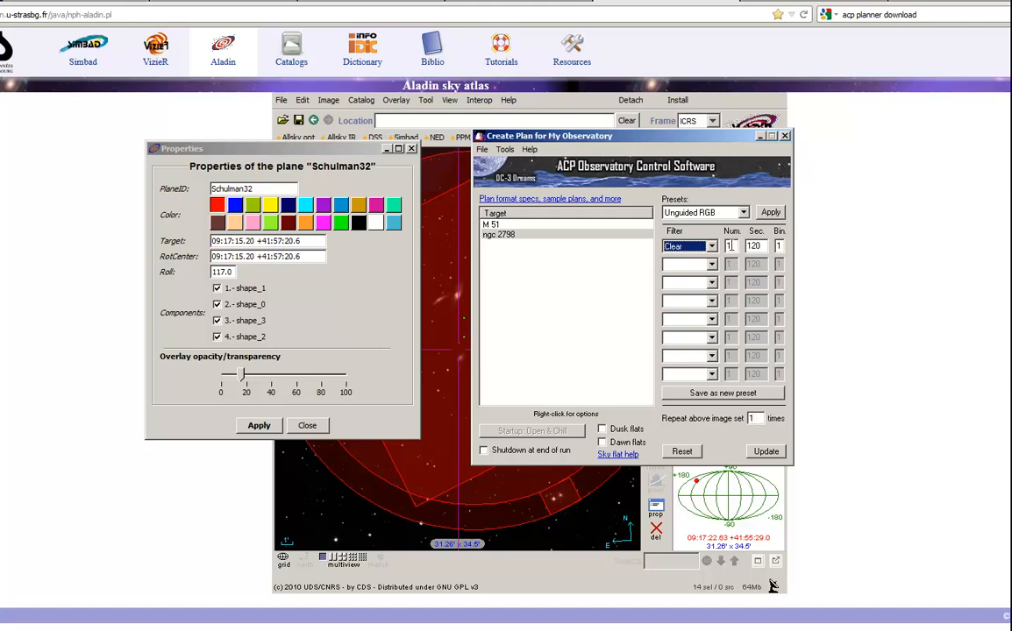
click(729, 246)
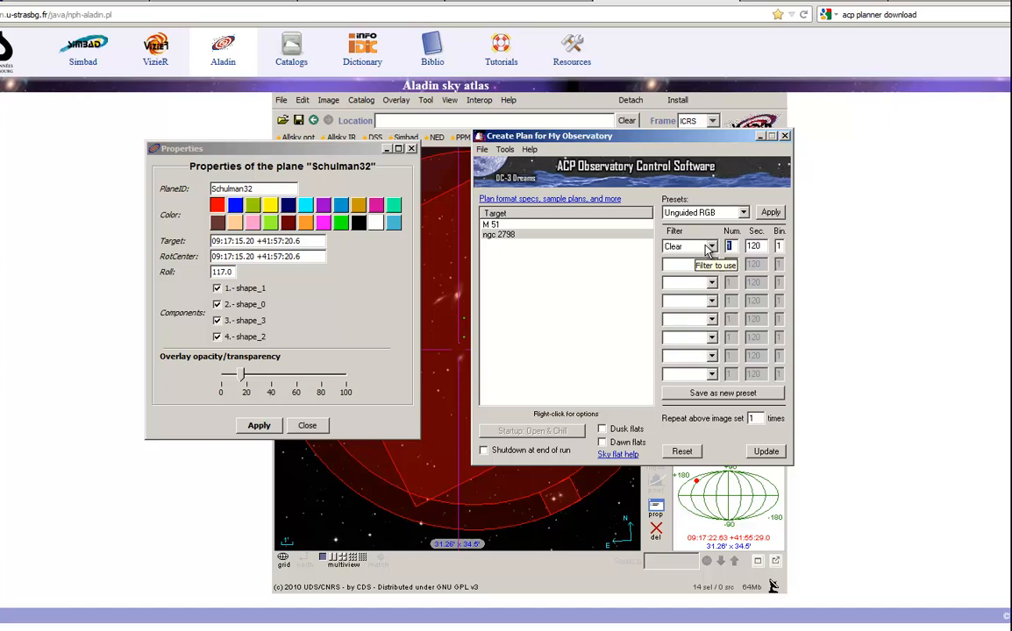
text(12)
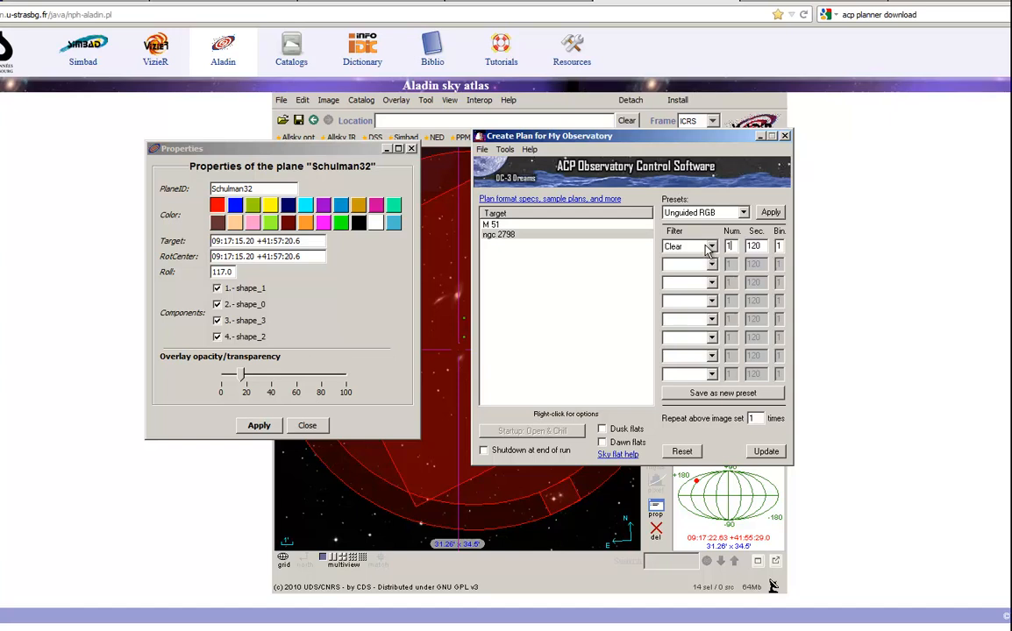
key(Tab)
text(900)
click(766, 452)
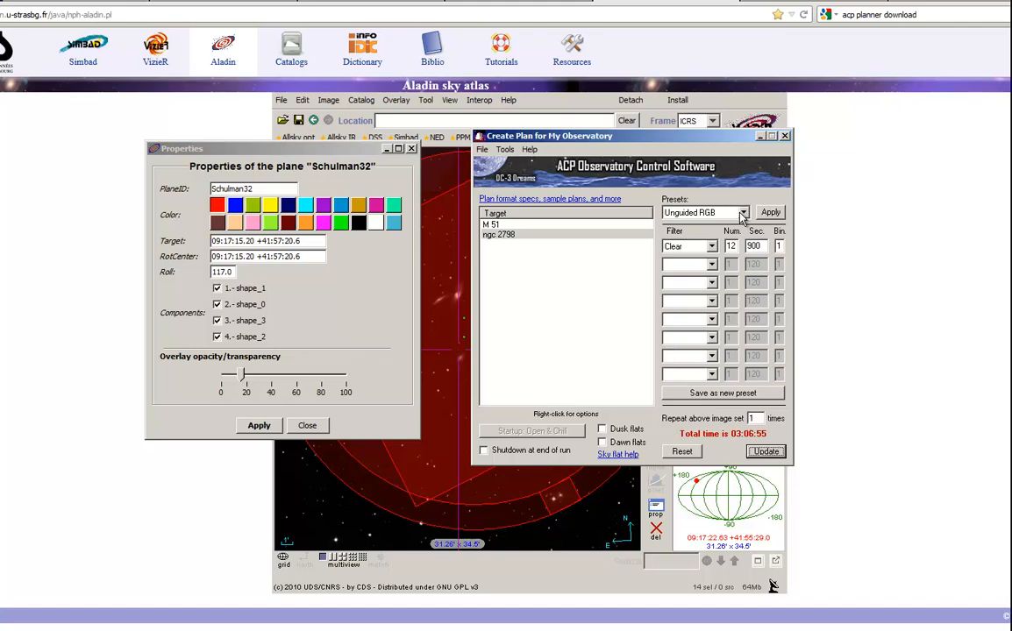
Save the current image set as a new preset named Luminance Guided and select that preset.
click(741, 396)
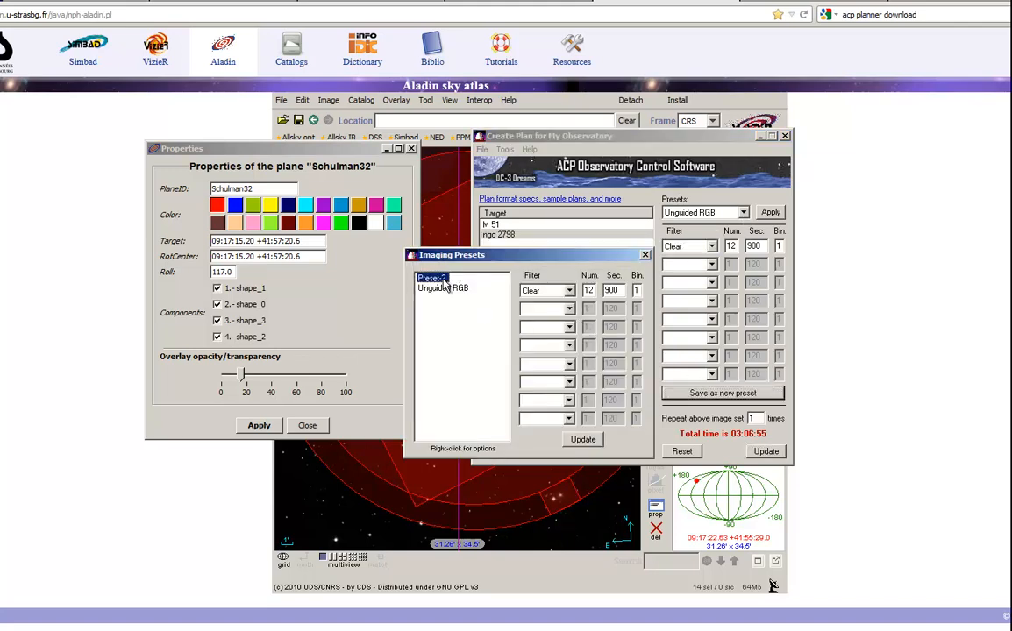
right_click(441, 279)
click(466, 299)
text(Luminance)
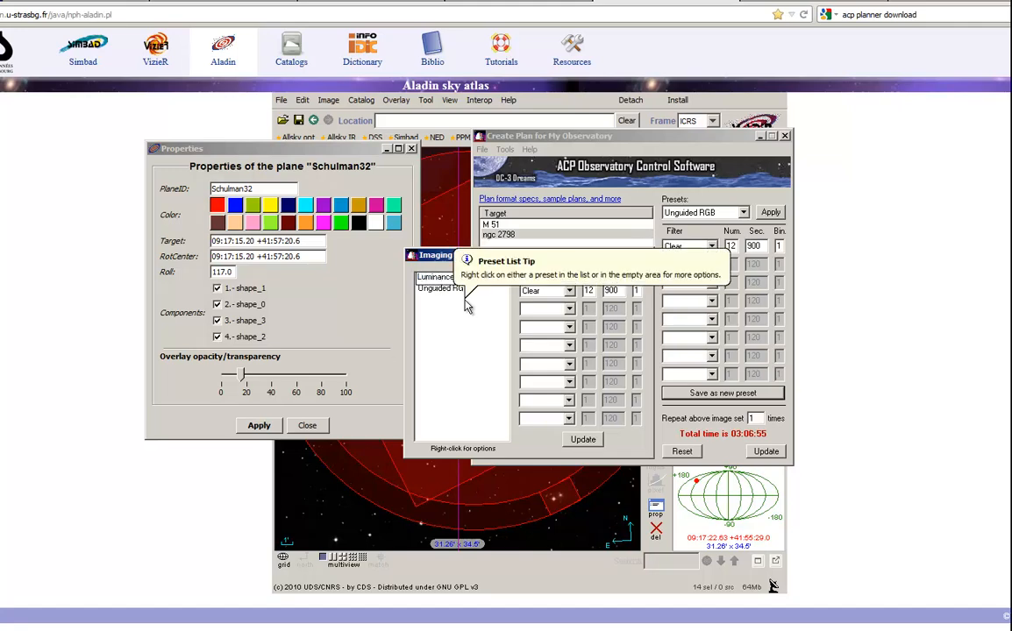
text( Guided)
click(587, 441)
click(646, 255)
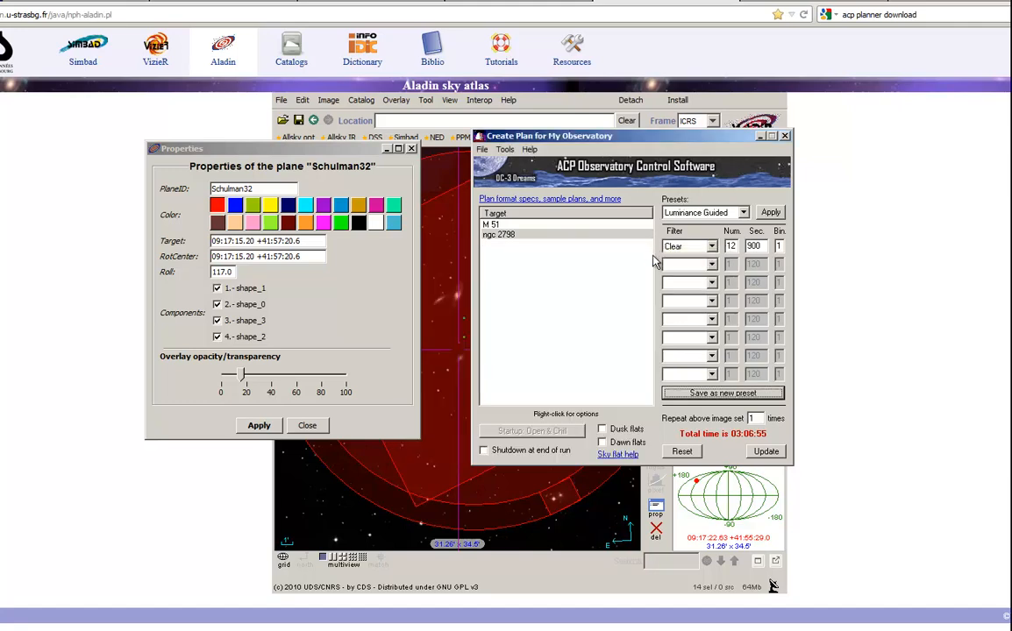
click(744, 213)
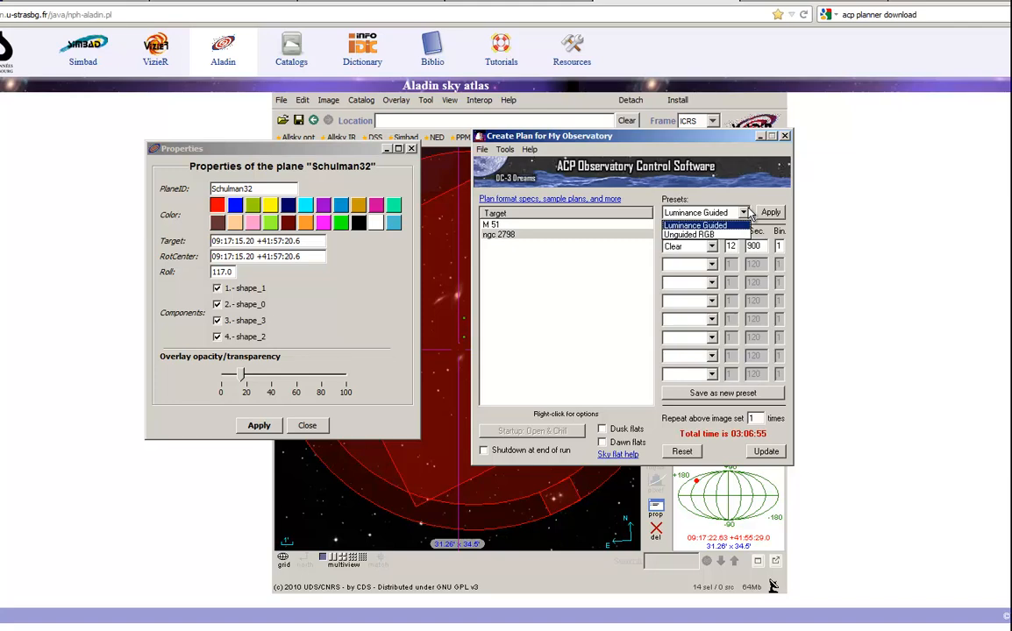
click(702, 226)
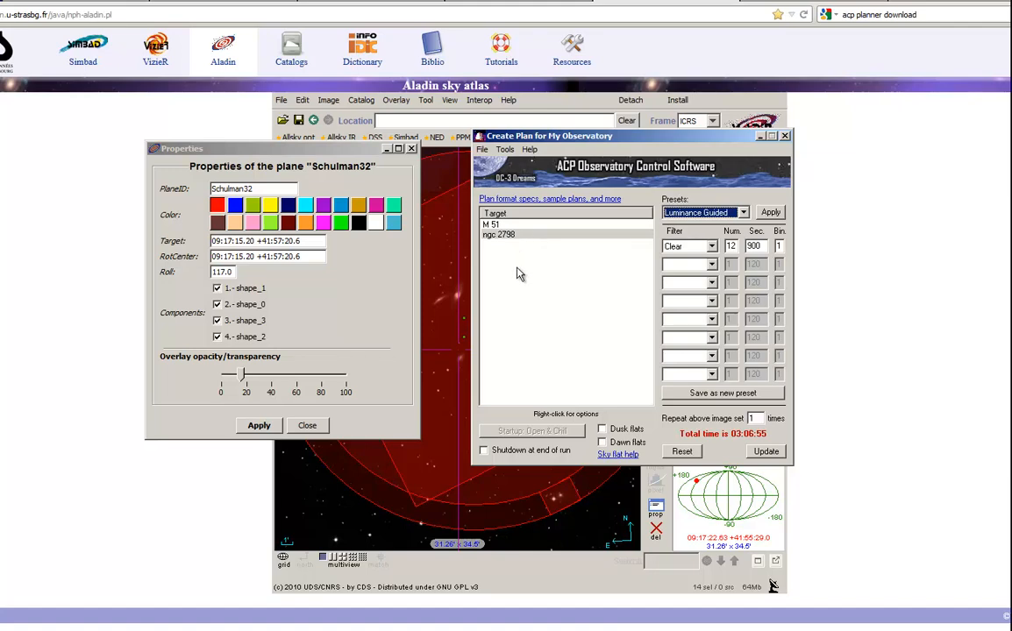
Save the observing plan as multipletargets.txt in the Plans folder, replacing the existing file.
click(482, 150)
click(512, 176)
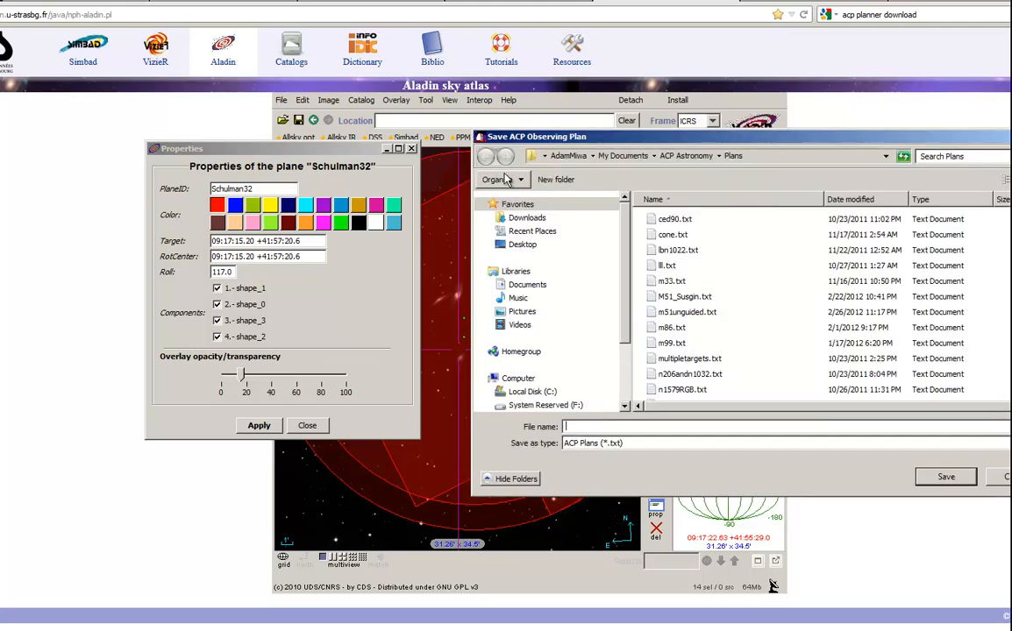
drag(562, 148, 330, 140)
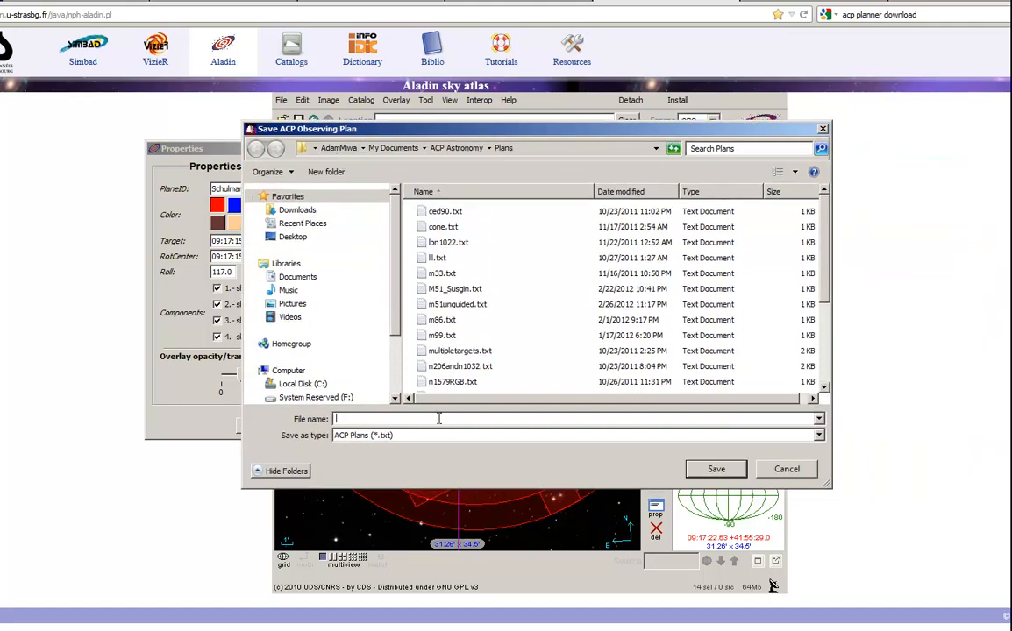
text(mul)
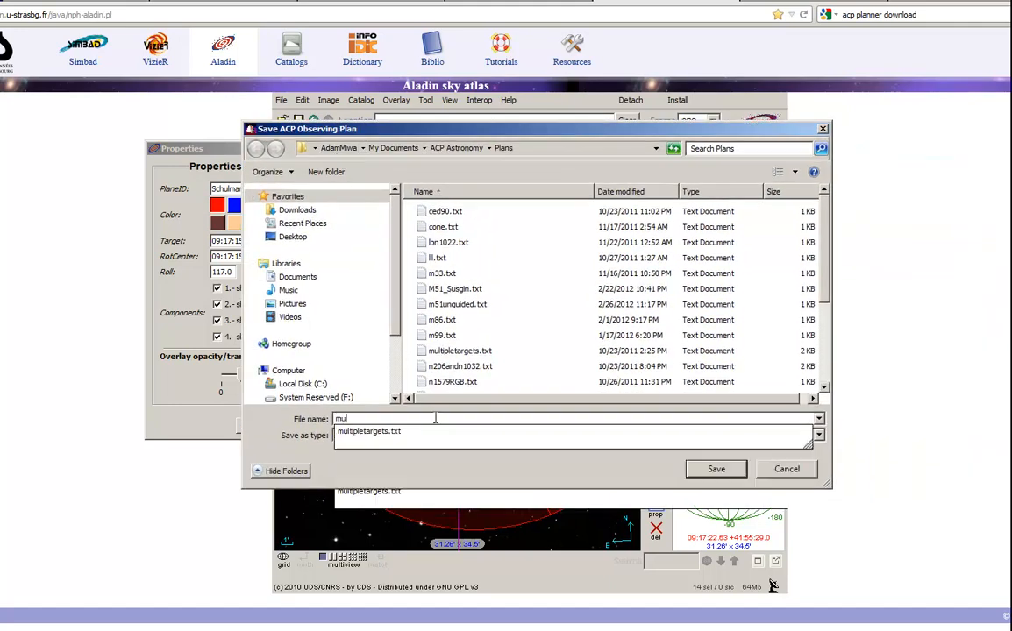
text(t)
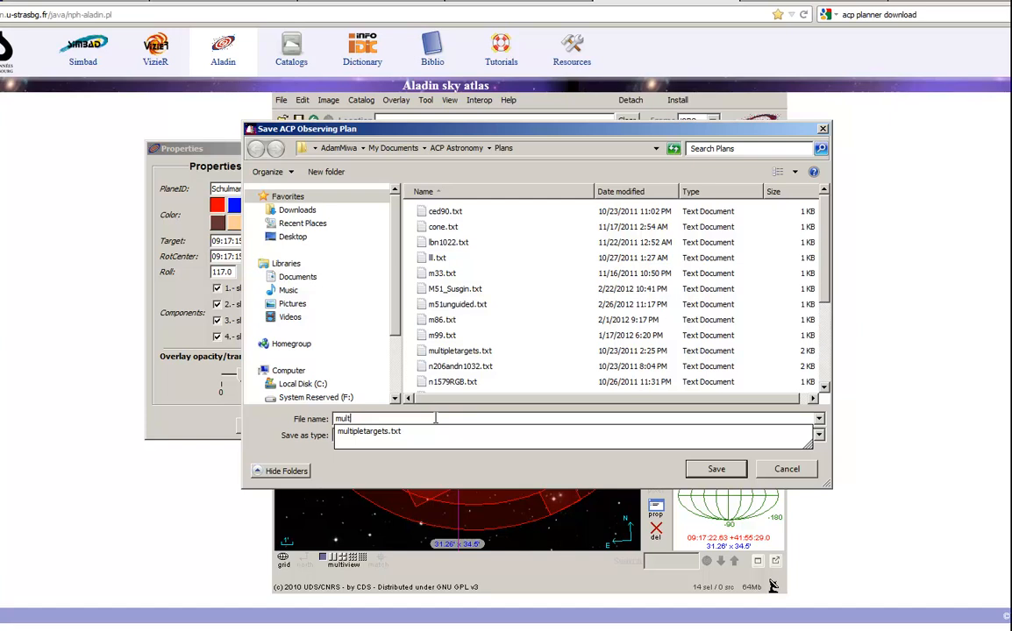
text(i)
key(Down)
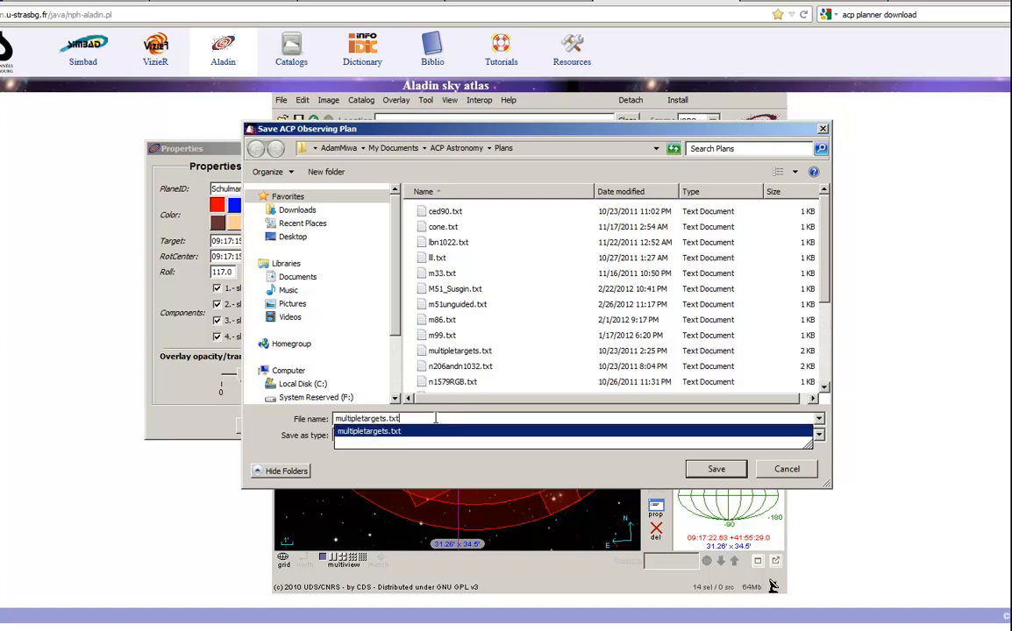
click(438, 432)
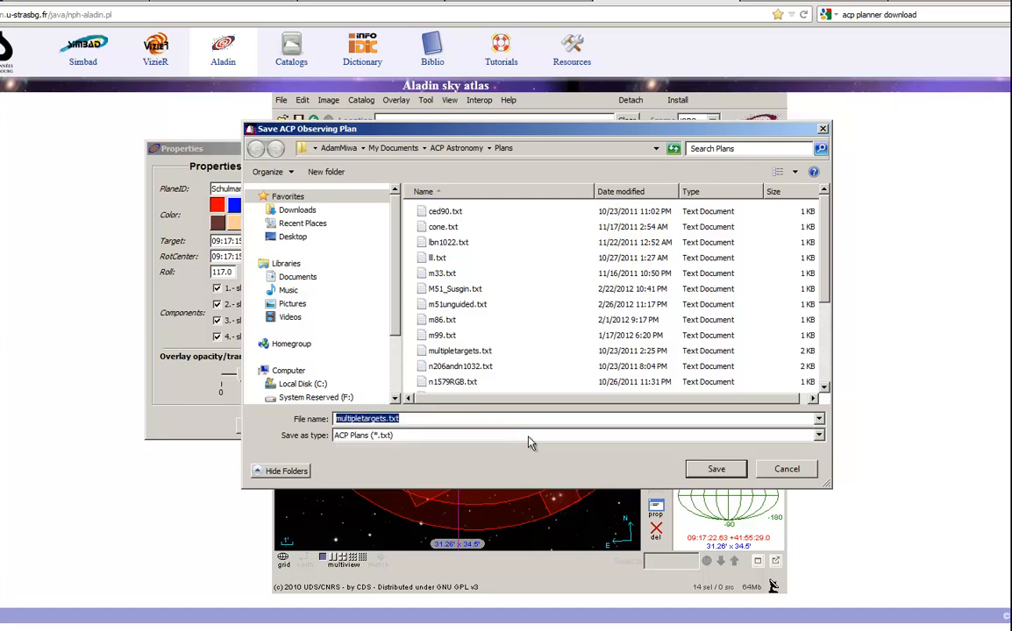
click(716, 470)
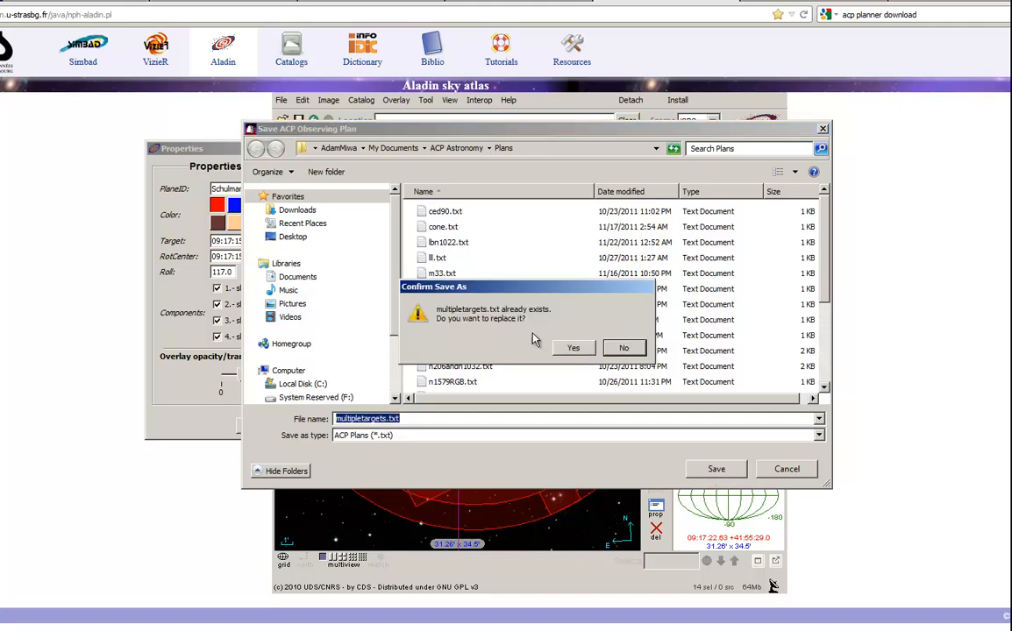
click(574, 349)
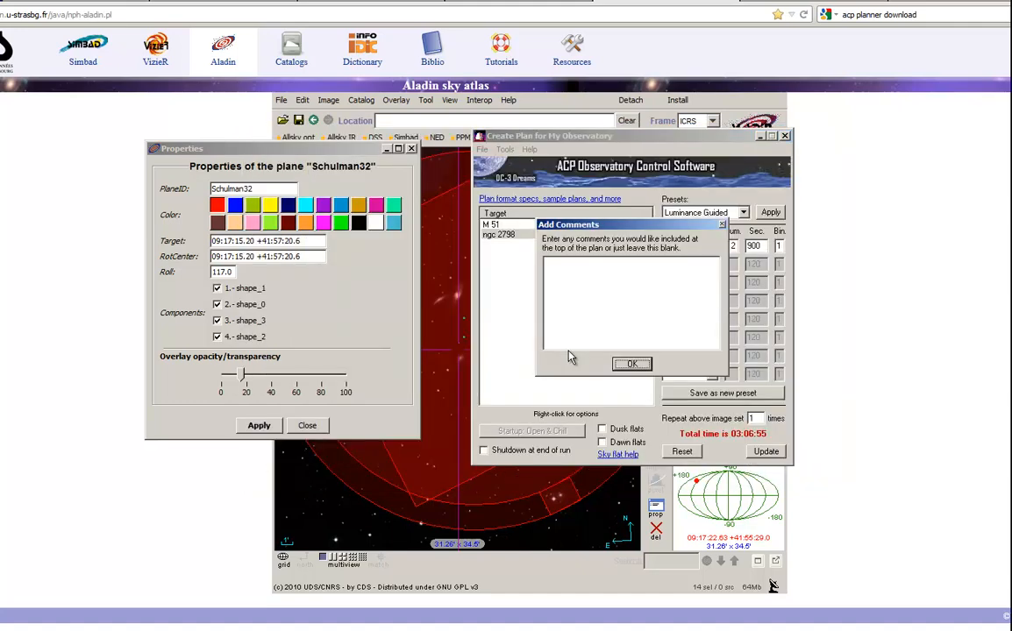
Add the plan comment "first multiple target plan!" and accept it.
click(594, 314)
text(first multiple )
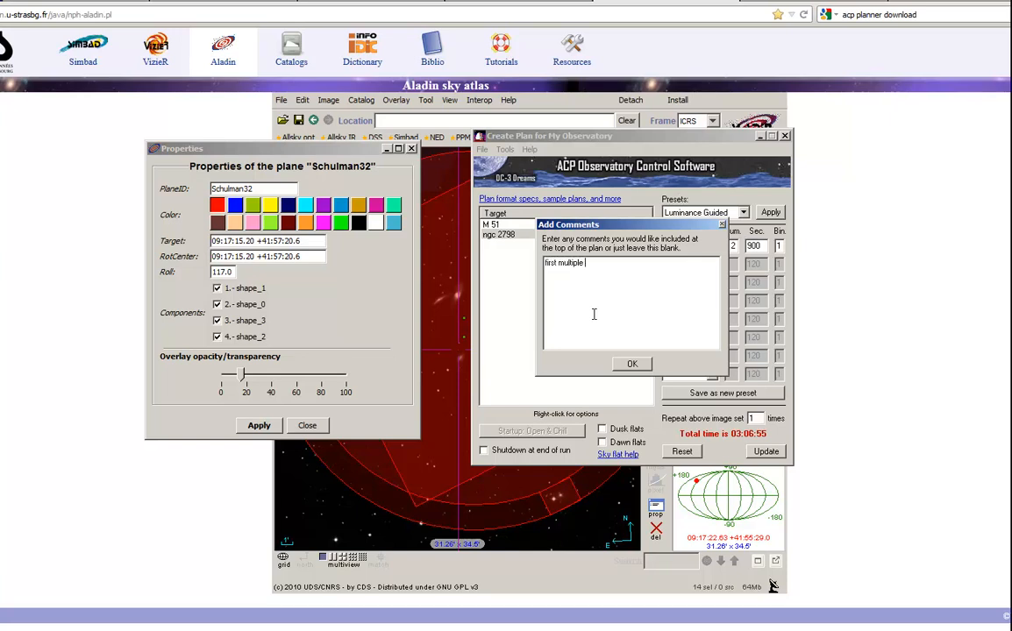
text(target plan!)
click(634, 363)
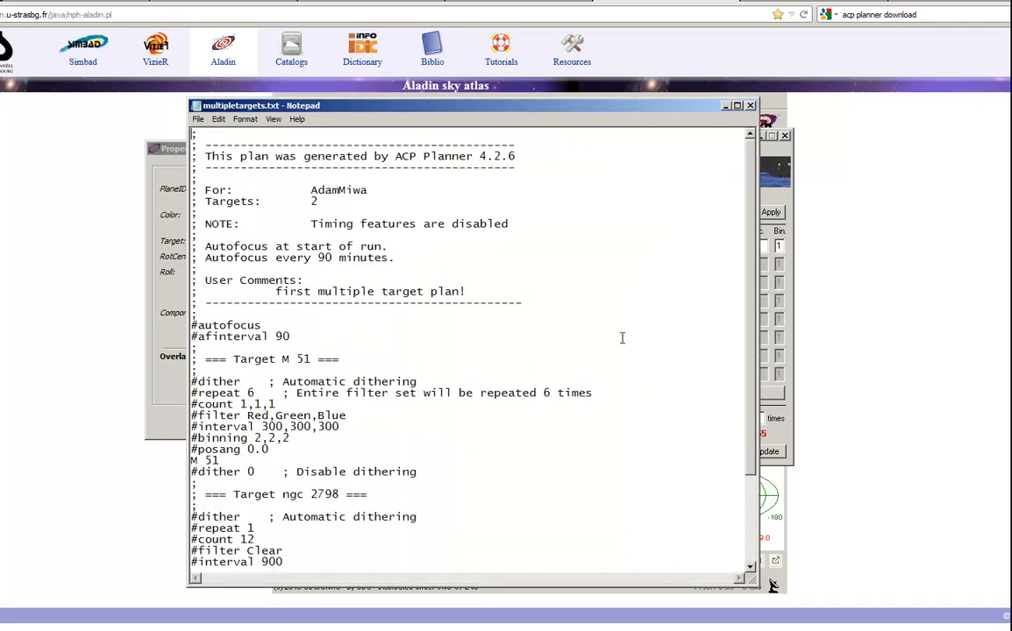
Review the generated multipletargets.txt plan, examining the M 51 and ngc 2798 target sections, and close it.
drag(395, 103, 427, 54)
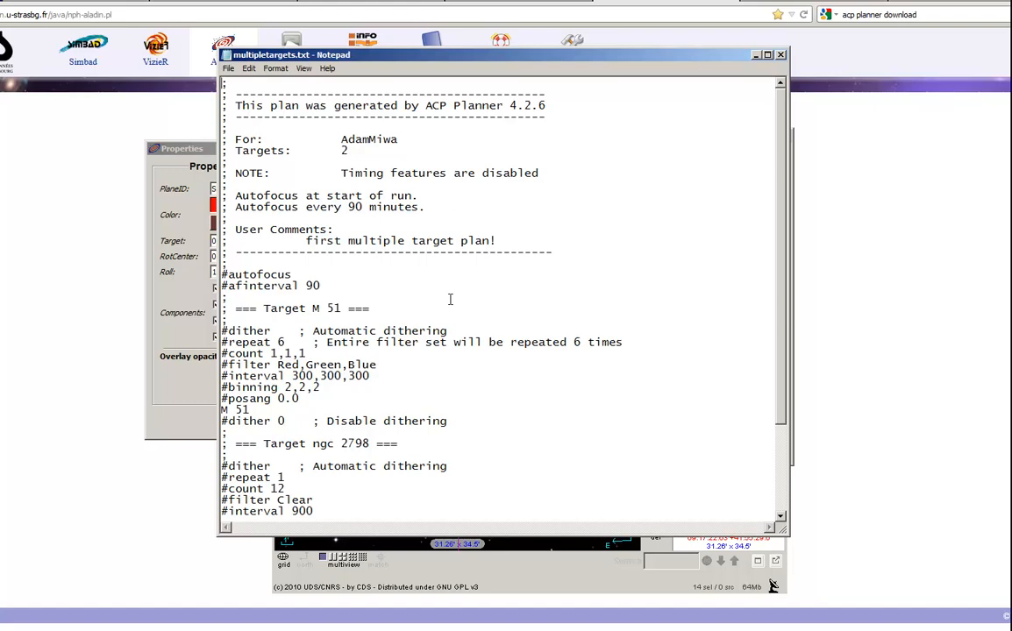
scroll(436, 286, down, 2)
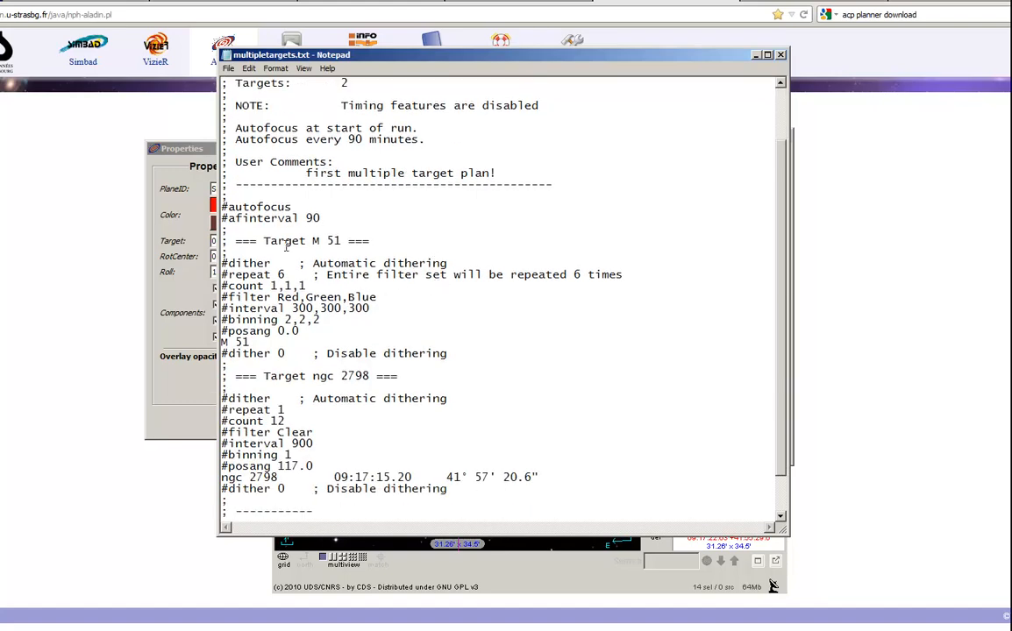
scroll(436, 287, down, 1)
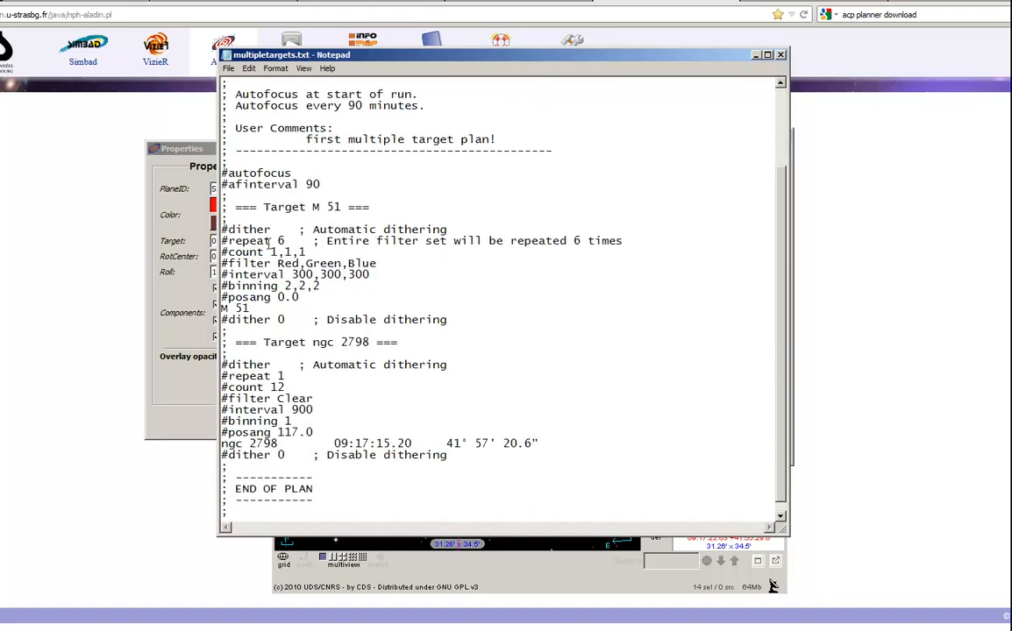
scroll(307, 501, down, 1)
scroll(309, 501, up, 1)
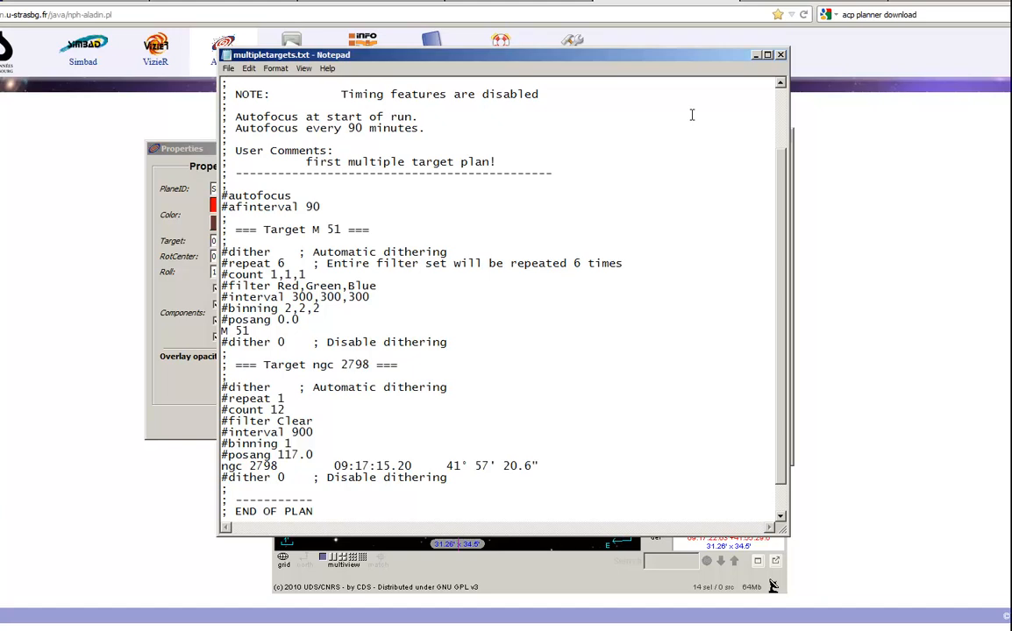
click(781, 55)
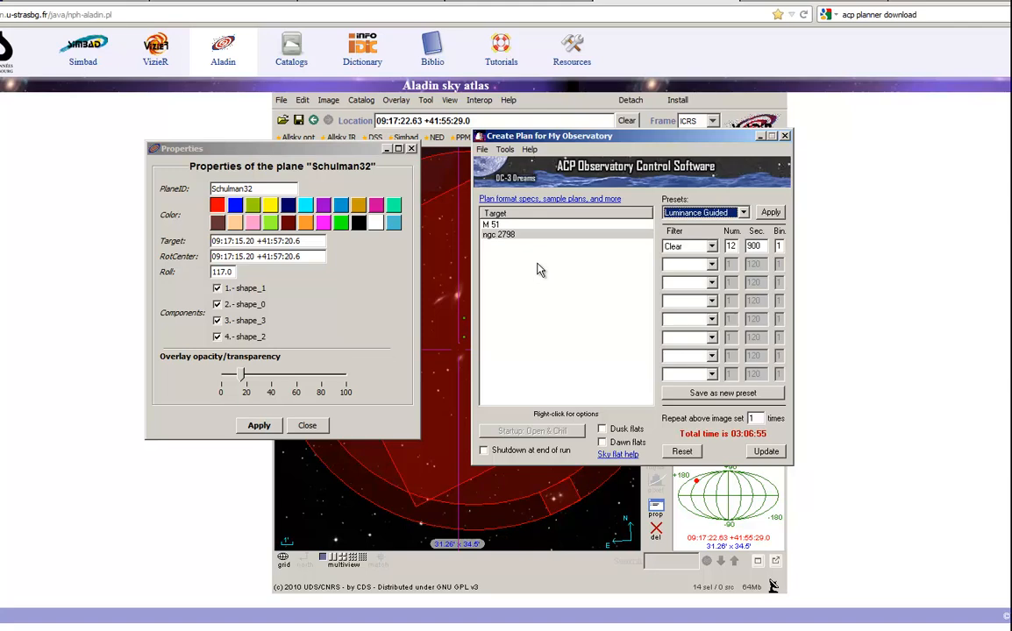
Start a new plan target named ngc 2798 RGB with RA 09 17 15.2 and Dec 41 57 20.2.
click(552, 234)
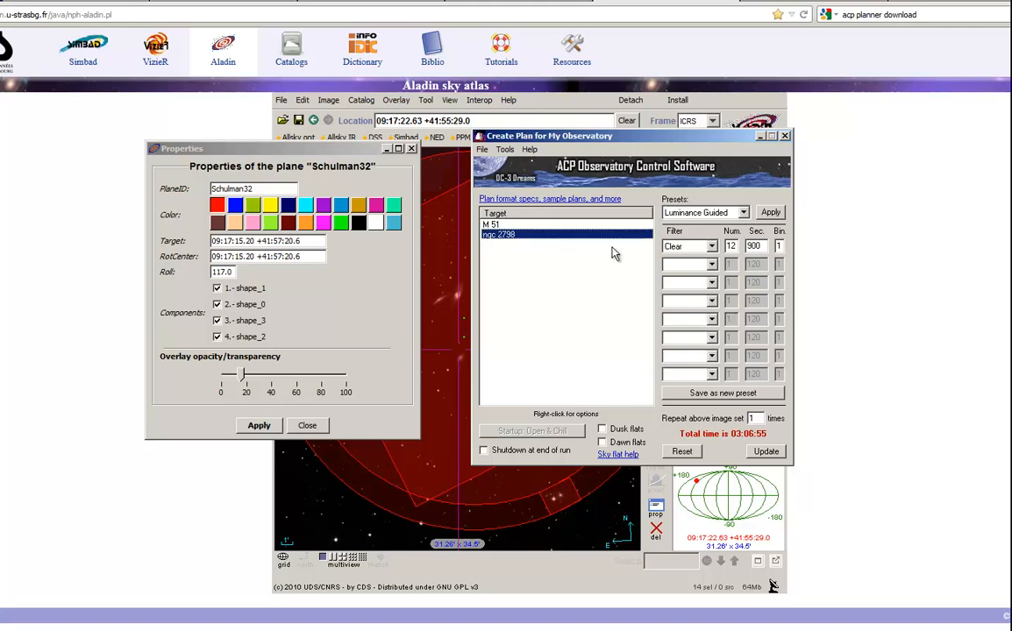
right_click(516, 273)
click(539, 313)
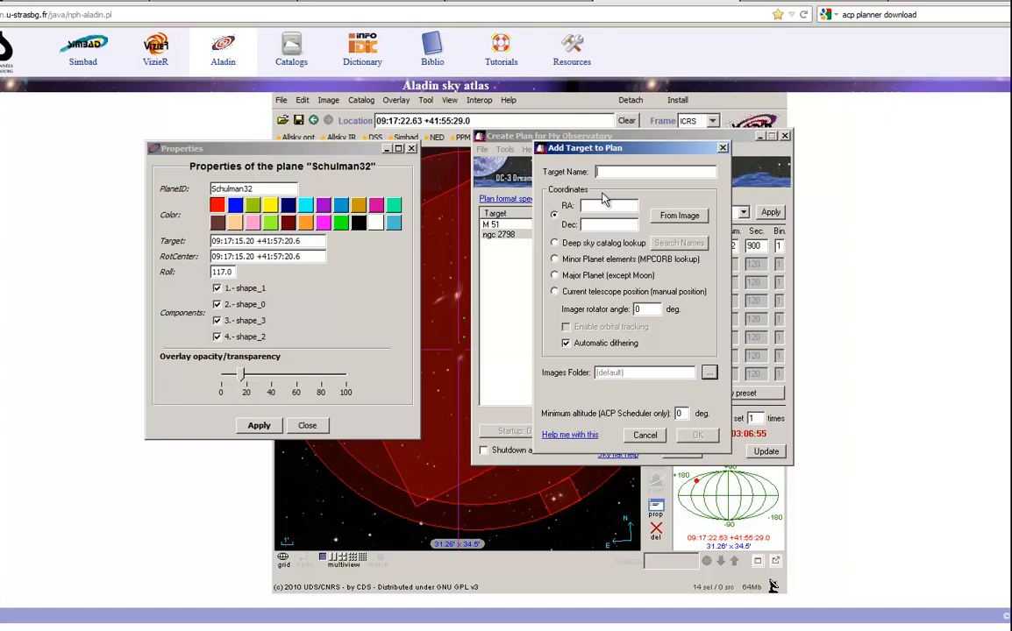
text(ngc 2798RGB)
click(617, 204)
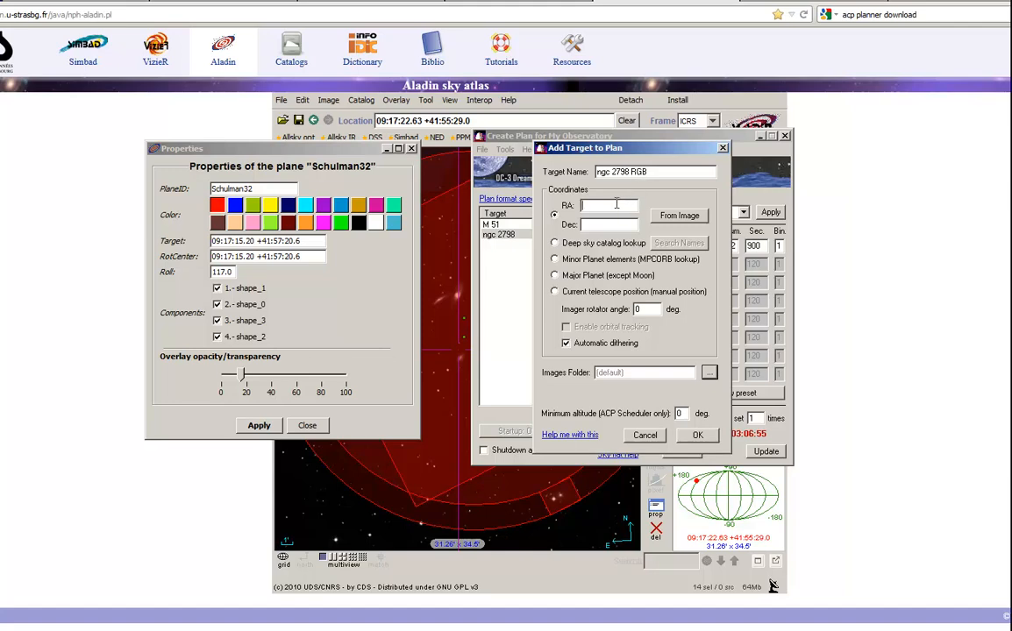
text(09 17 15.2)
click(621, 224)
text(41 57 20)
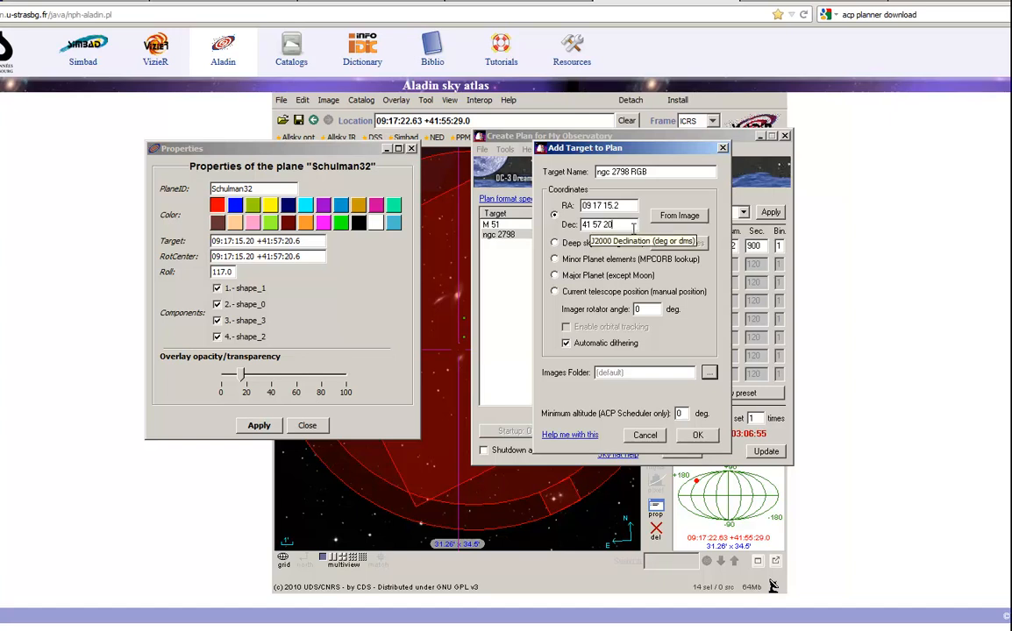
text(.2)
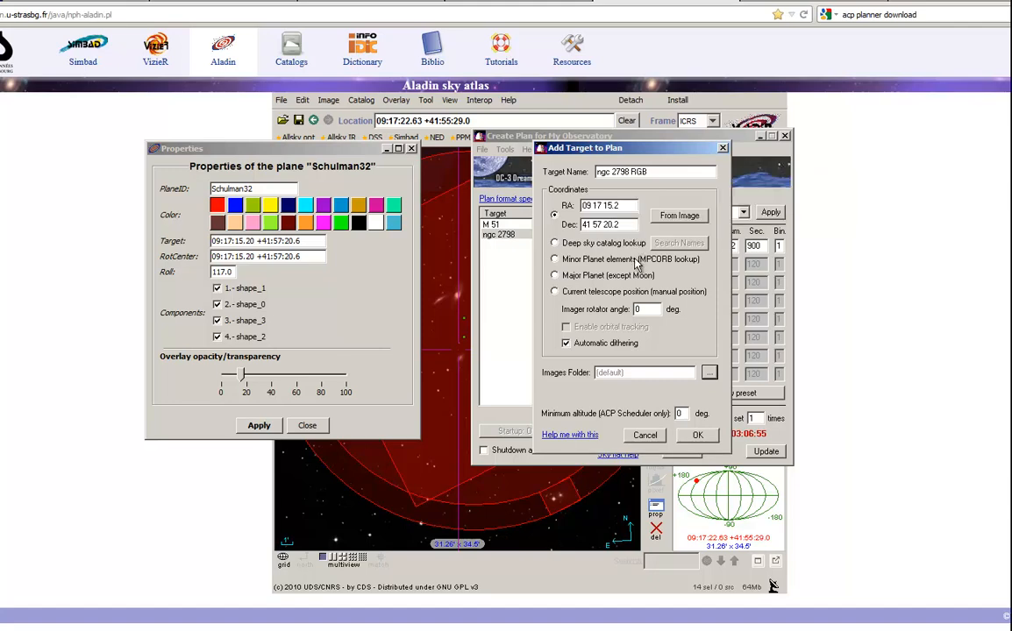
Set the imager rotator angle of the ngc 2798 RGB target to 117 degrees and add the target to the plan.
click(698, 437)
click(698, 438)
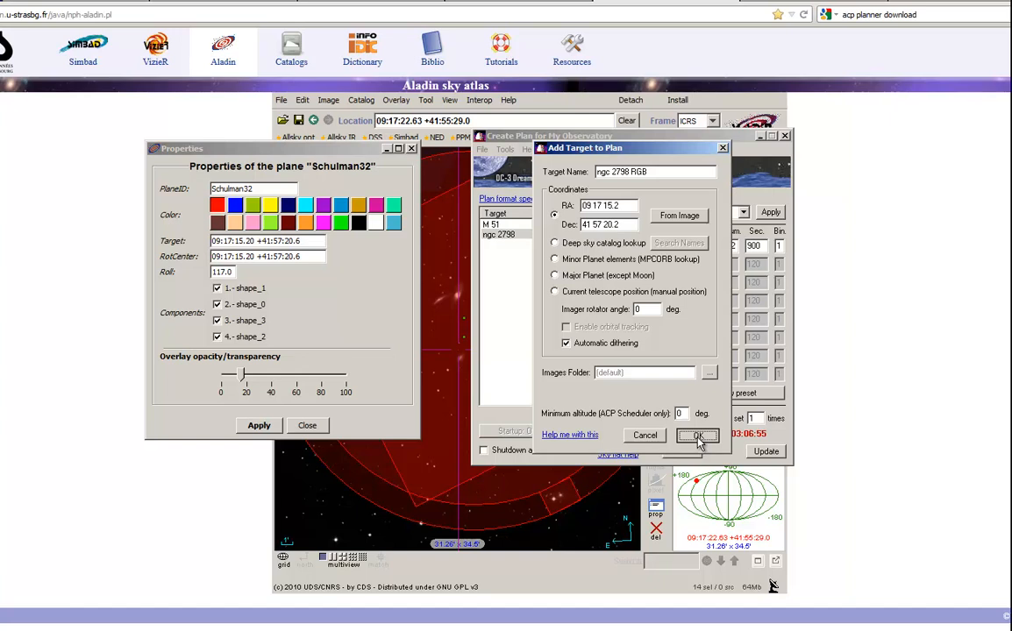
drag(653, 309, 619, 315)
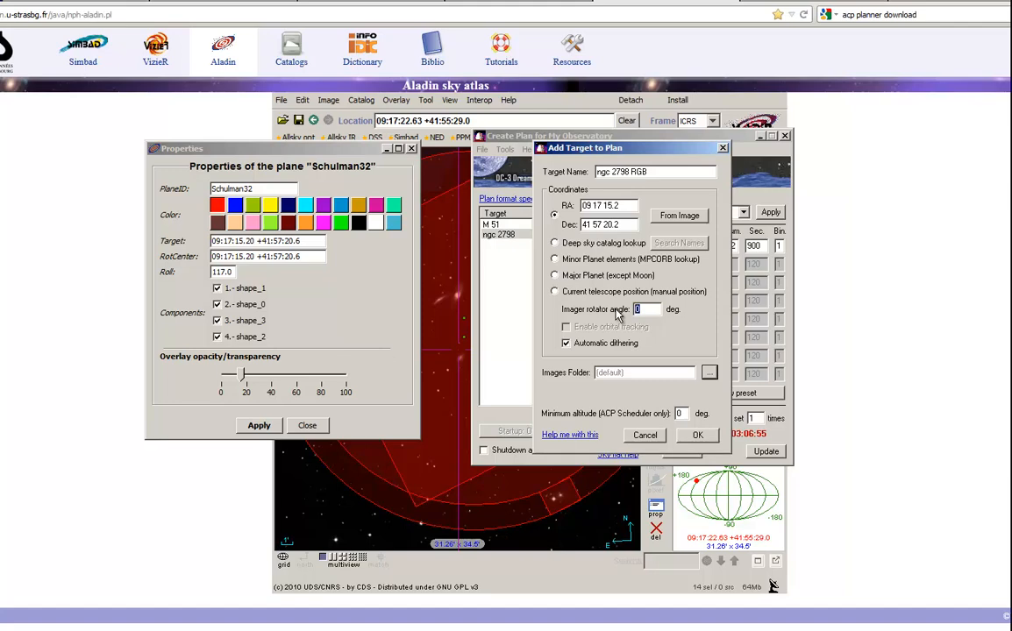
text(117)
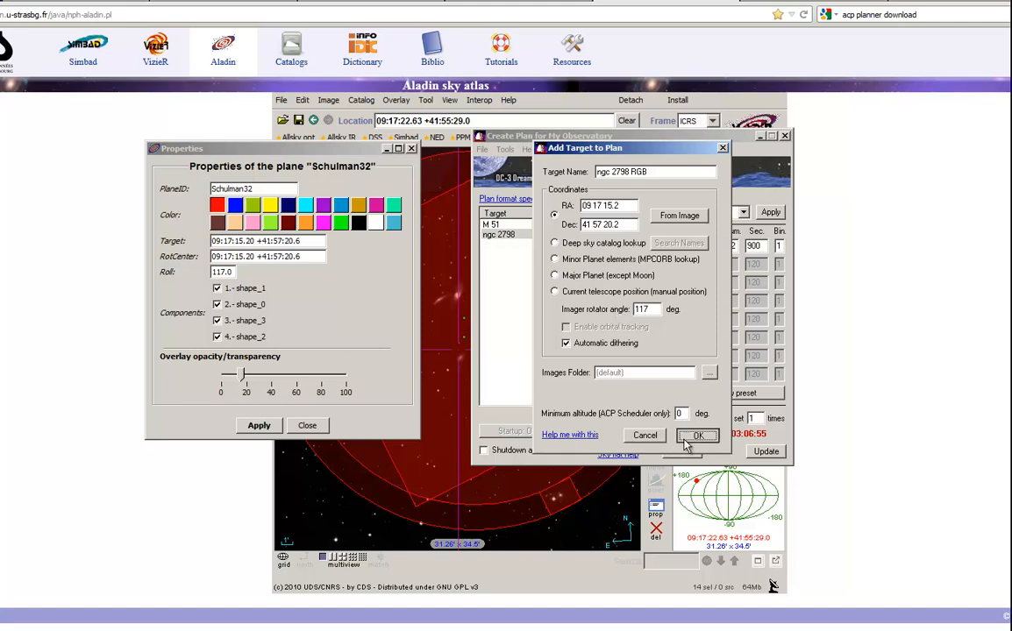
click(697, 435)
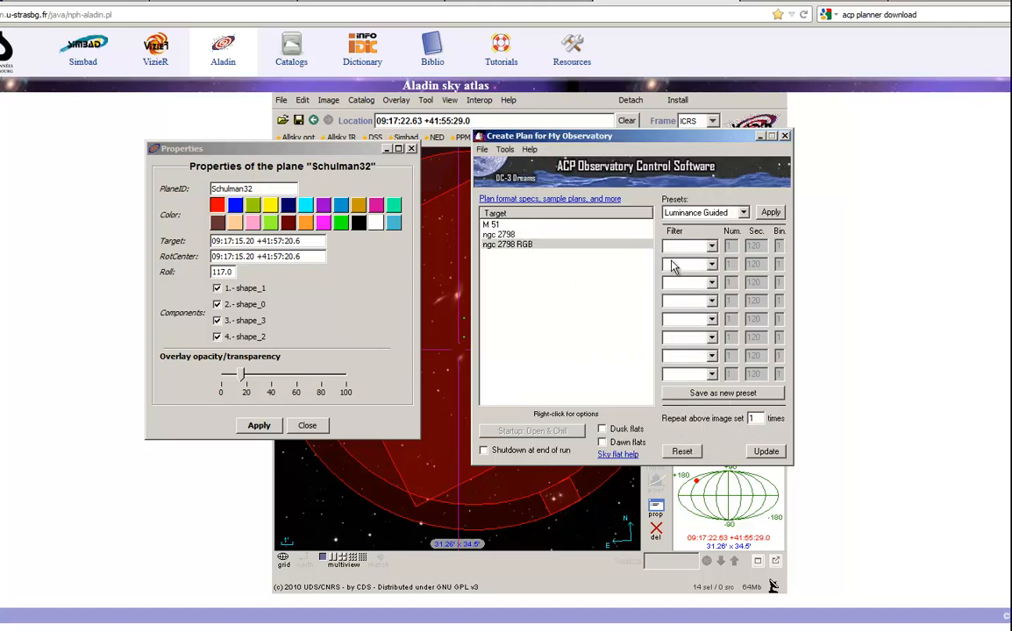
Apply the Unguided RGB preset to the ngc 2798 RGB target and set the Red, Green and Blue exposures to 600 seconds each.
click(741, 215)
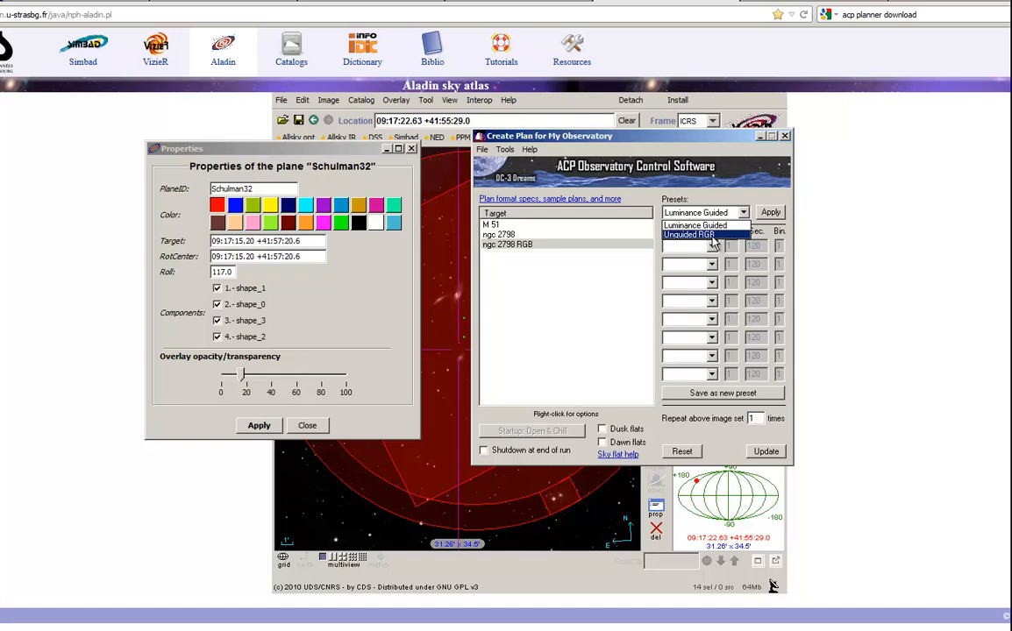
click(712, 235)
click(770, 212)
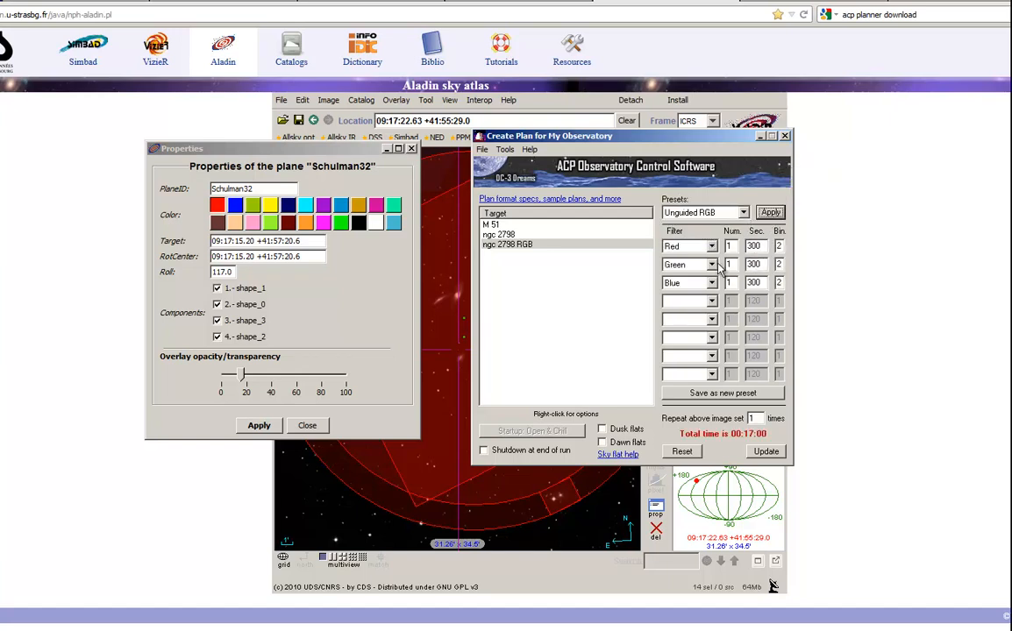
drag(766, 247, 734, 247)
text(600)
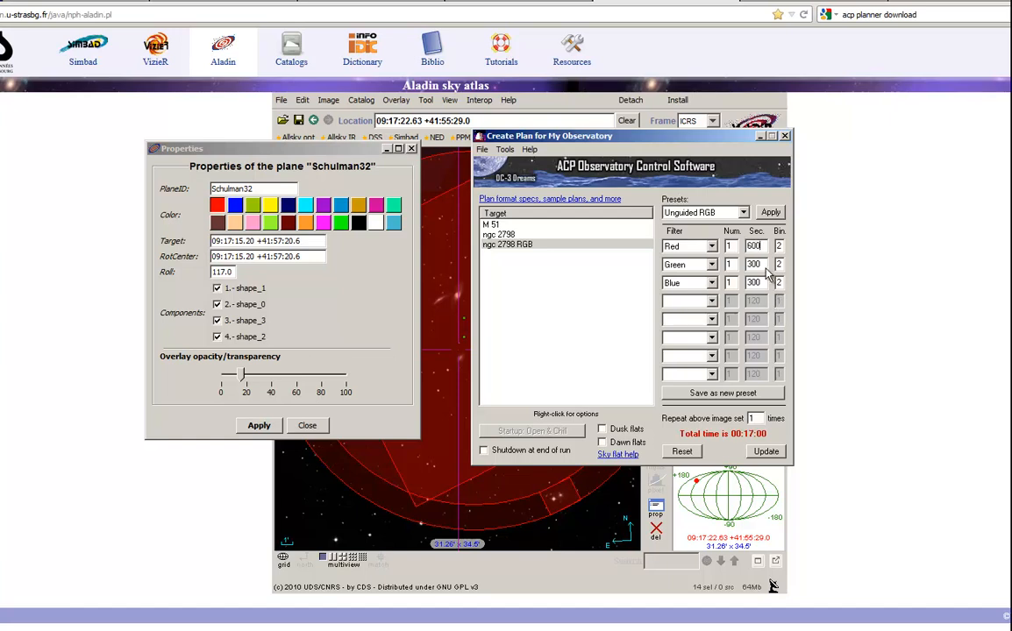
drag(762, 265, 720, 283)
text(600)
text(600)
Set the ngc 2798 RGB image set to repeat 6 times and update the target.
drag(758, 418, 737, 416)
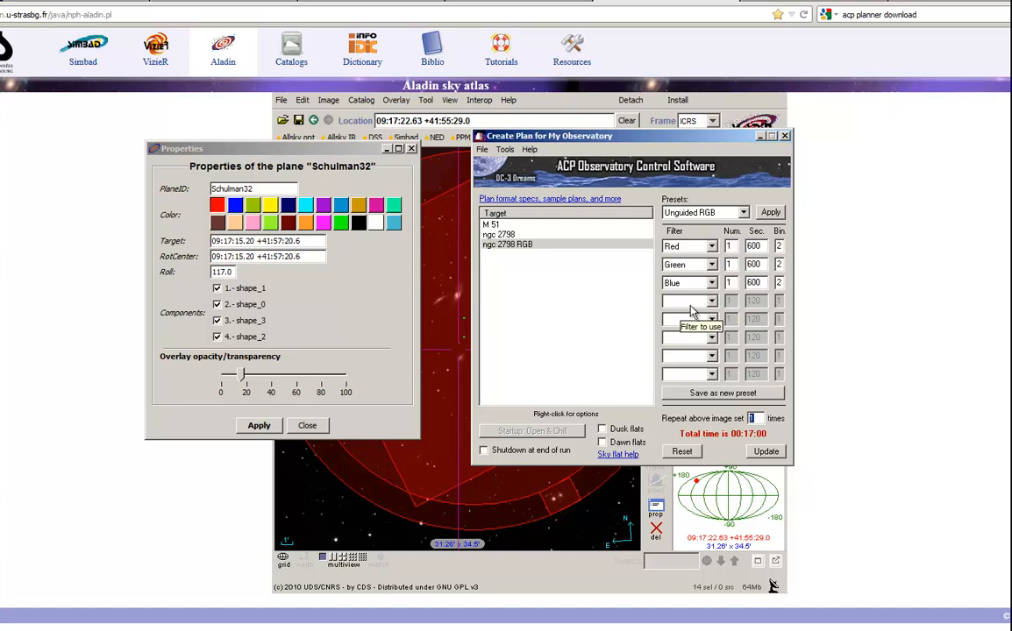
text(6)
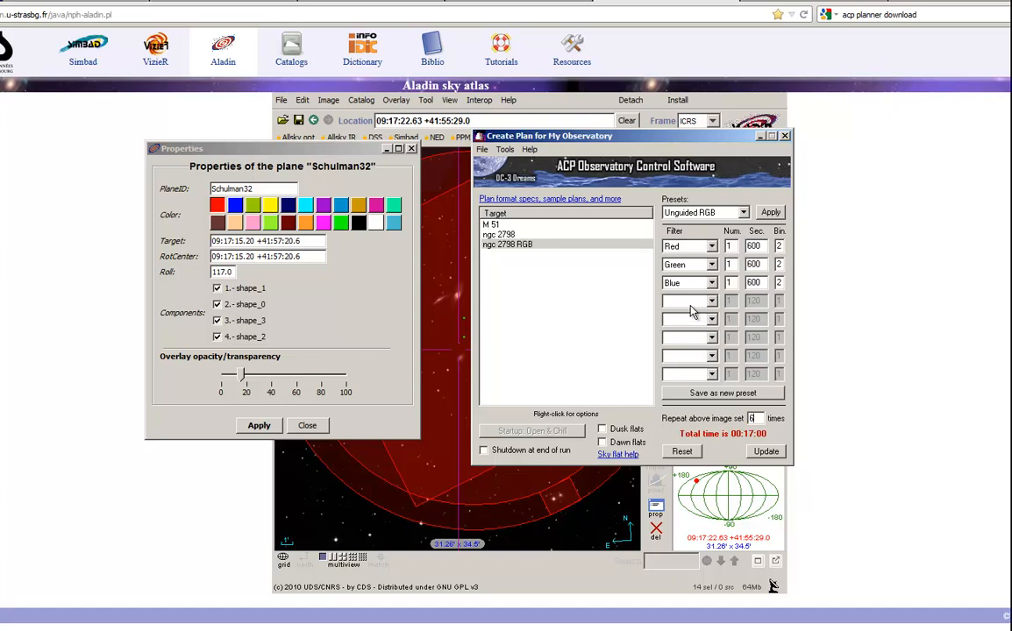
click(765, 451)
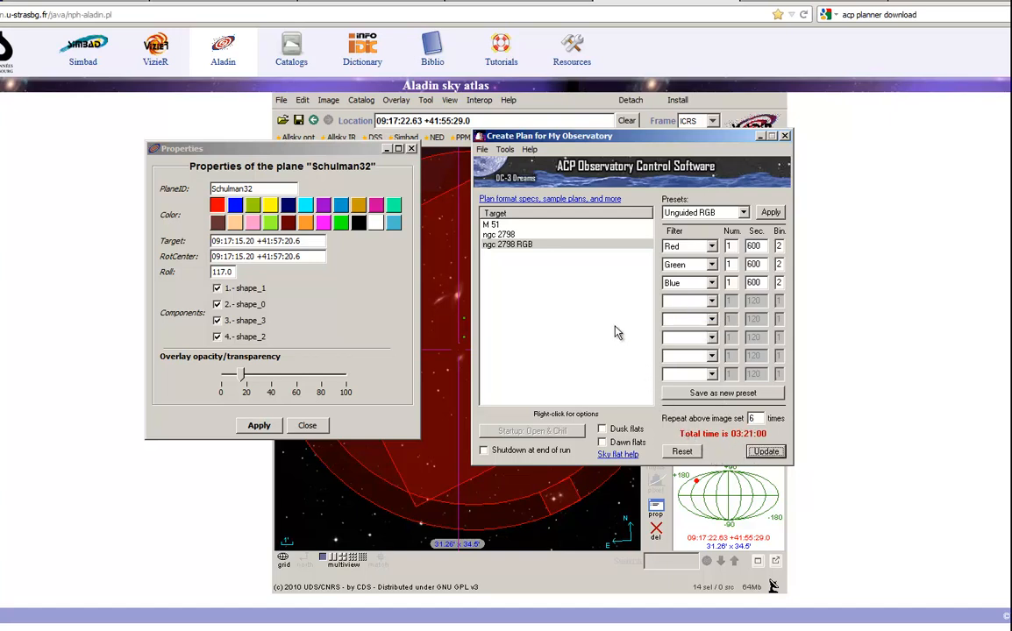
Check the filter and exposure settings of the M 51, ngc 2798 and ngc 2798 RGB targets in turn.
click(496, 224)
click(500, 234)
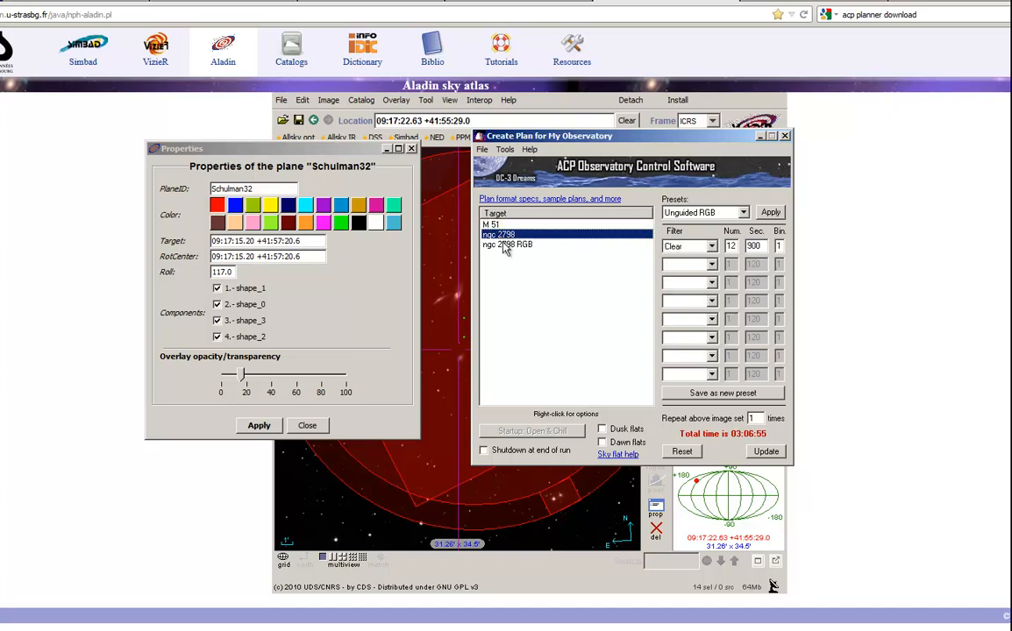
click(506, 243)
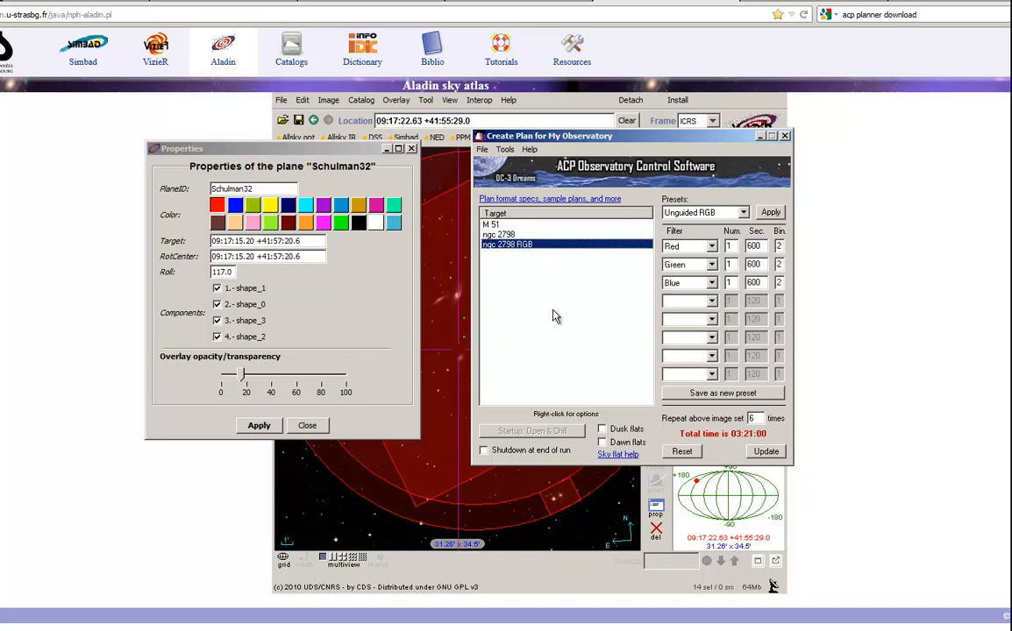
Save the observing plan as multipletargets.txt, replacing the existing file.
click(483, 150)
click(457, 173)
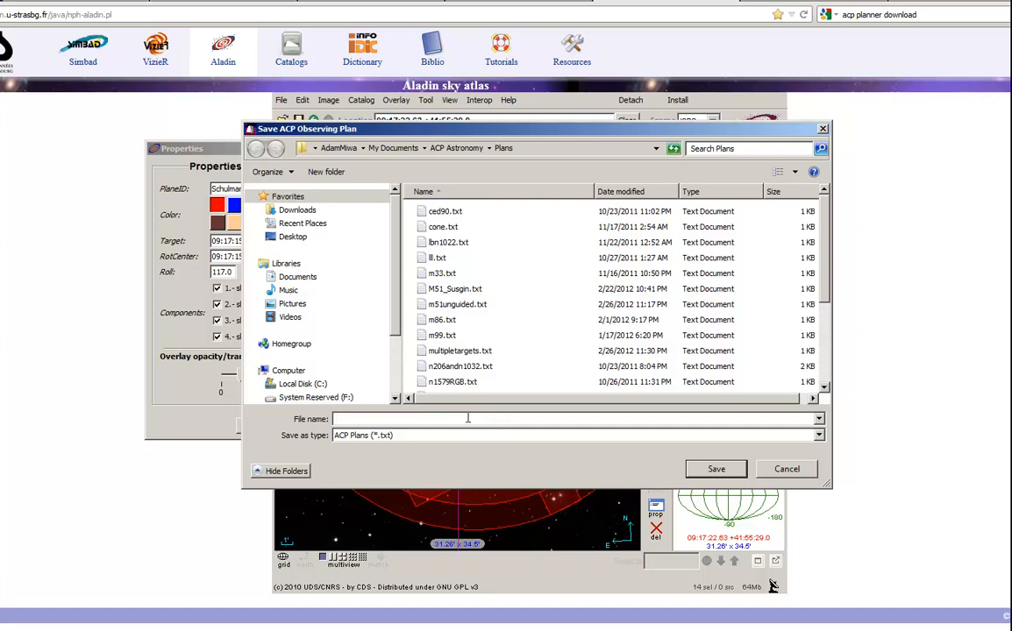
text(mul)
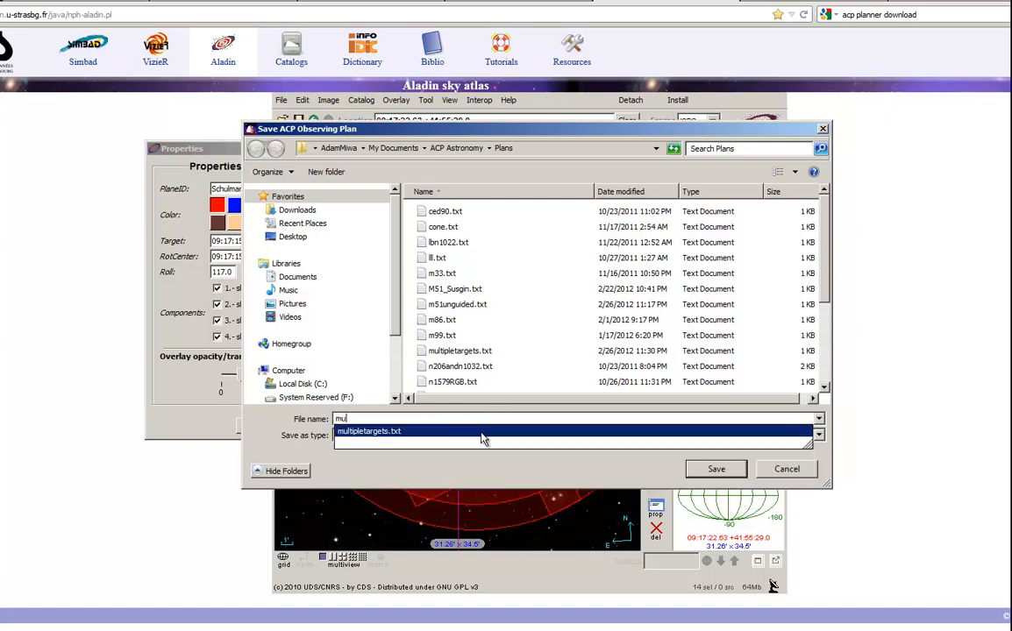
click(465, 432)
click(693, 470)
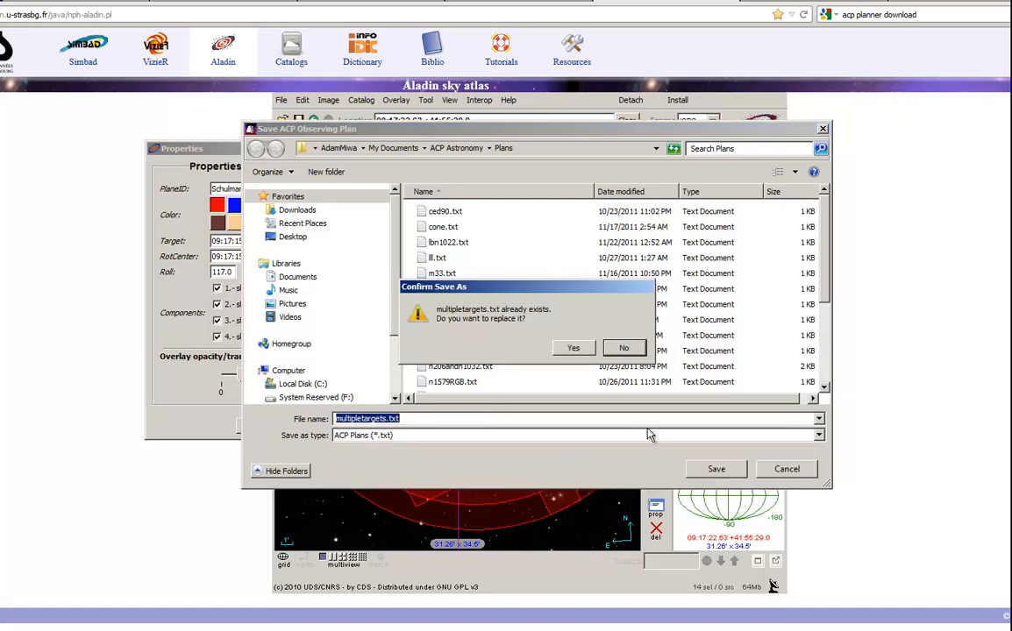
click(578, 348)
Add the plan comment "final plan!" and accept it.
click(598, 322)
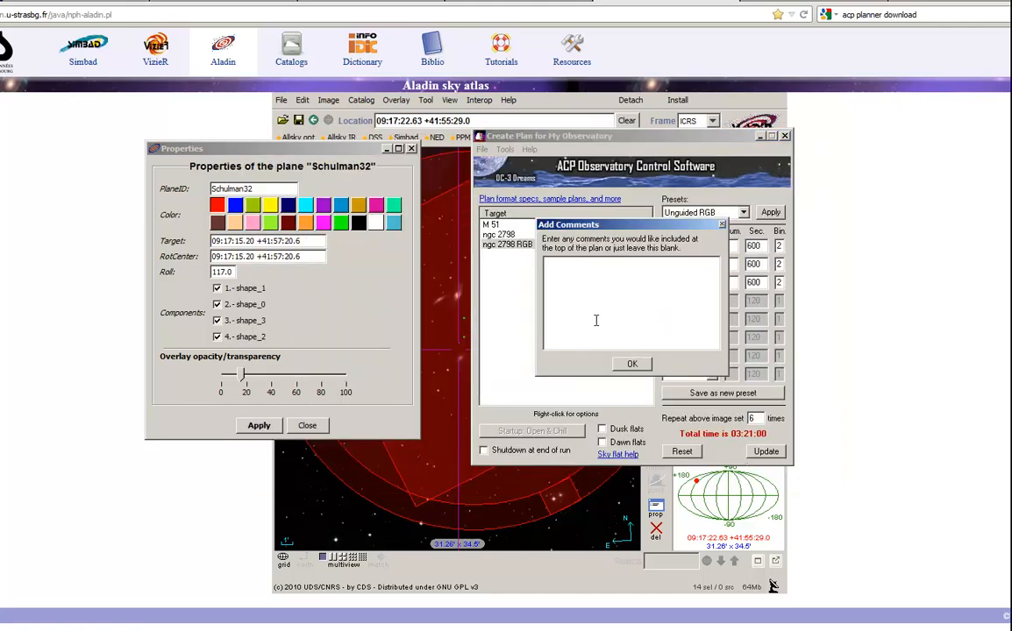
text(fani)
key(BackSpace)
key(BackSpace)
key(BackSpace)
text(inal plan)
click(633, 363)
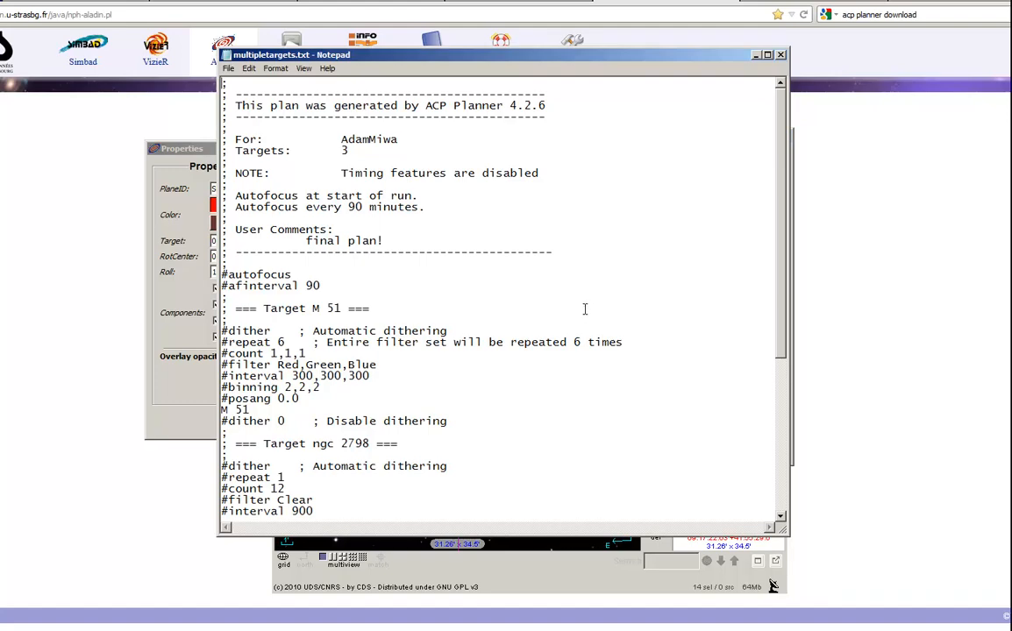
Review the generated multipletargets.txt plan, examining the M 51, ngc 2798 and ngc 2798 RGB target sections through to the end.
scroll(587, 311, down, 2)
scroll(585, 309, down, 1)
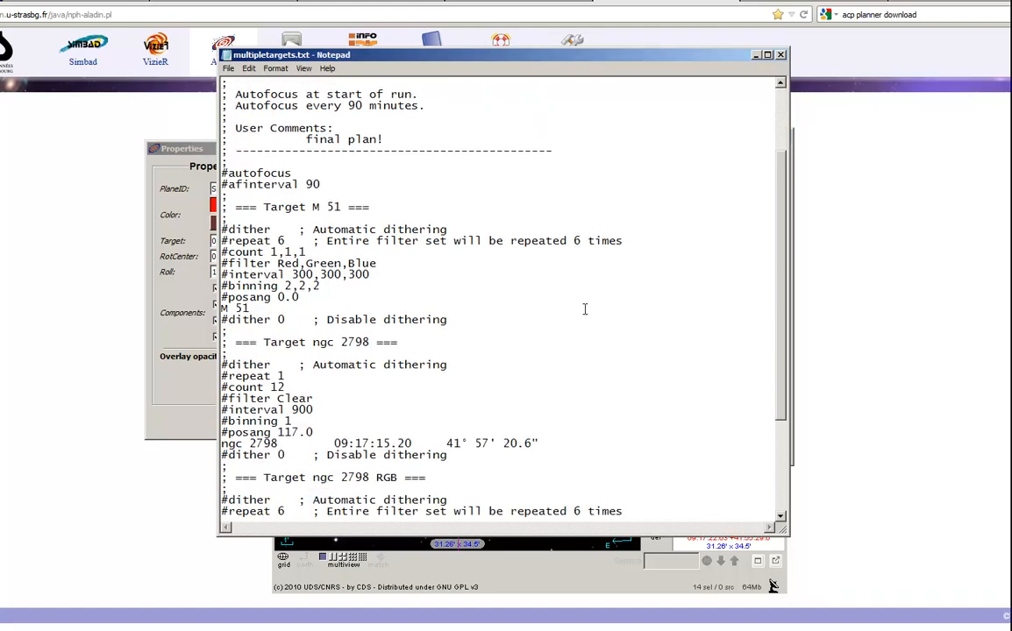
scroll(585, 309, down, 1)
scroll(585, 309, down, 1)
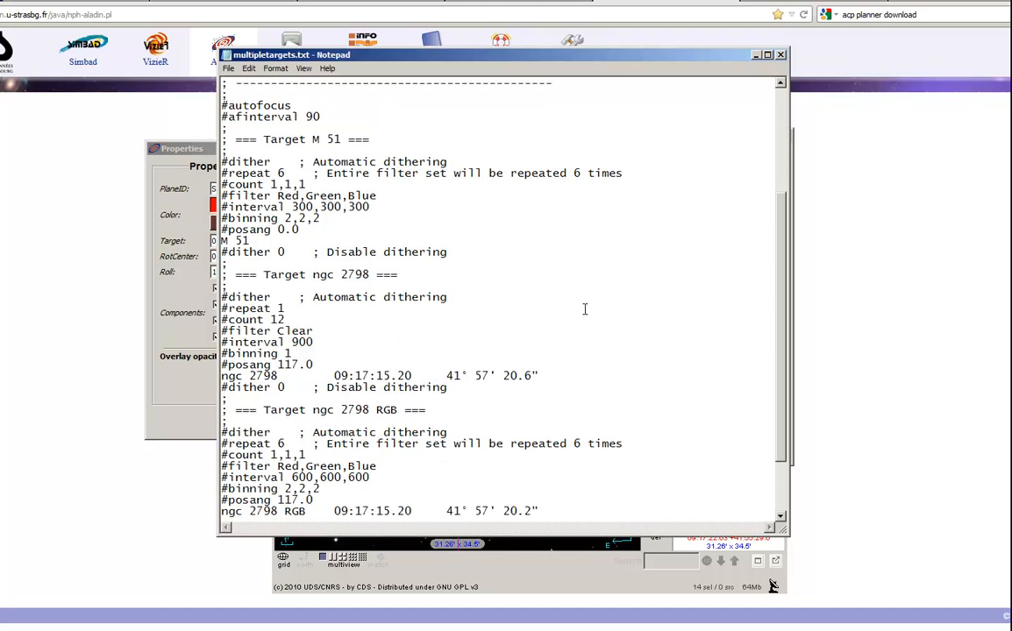
scroll(585, 309, down, 1)
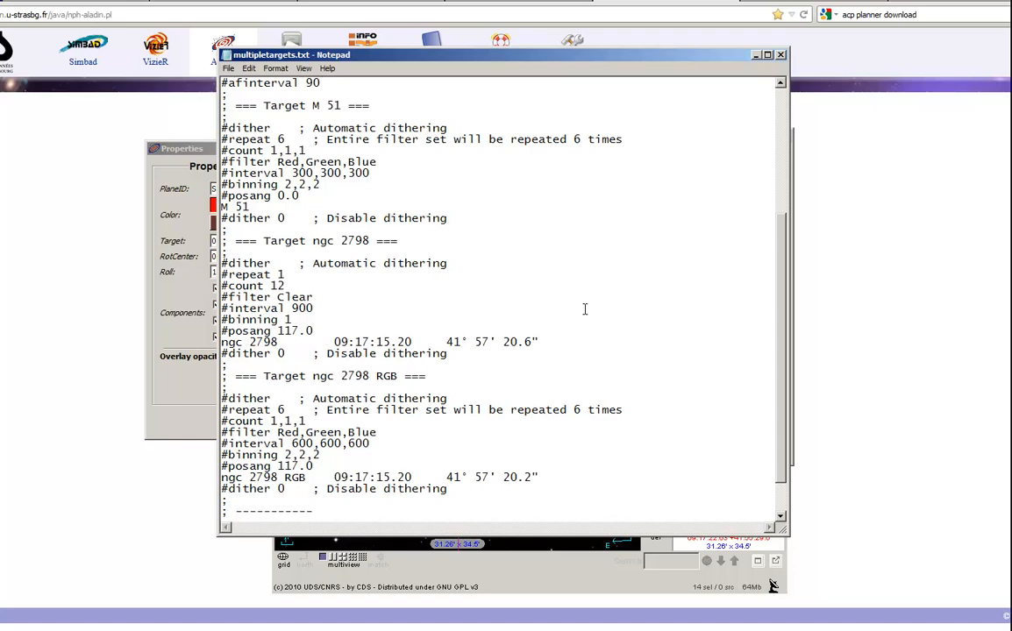
scroll(585, 309, down, 1)
scroll(585, 309, up, 2)
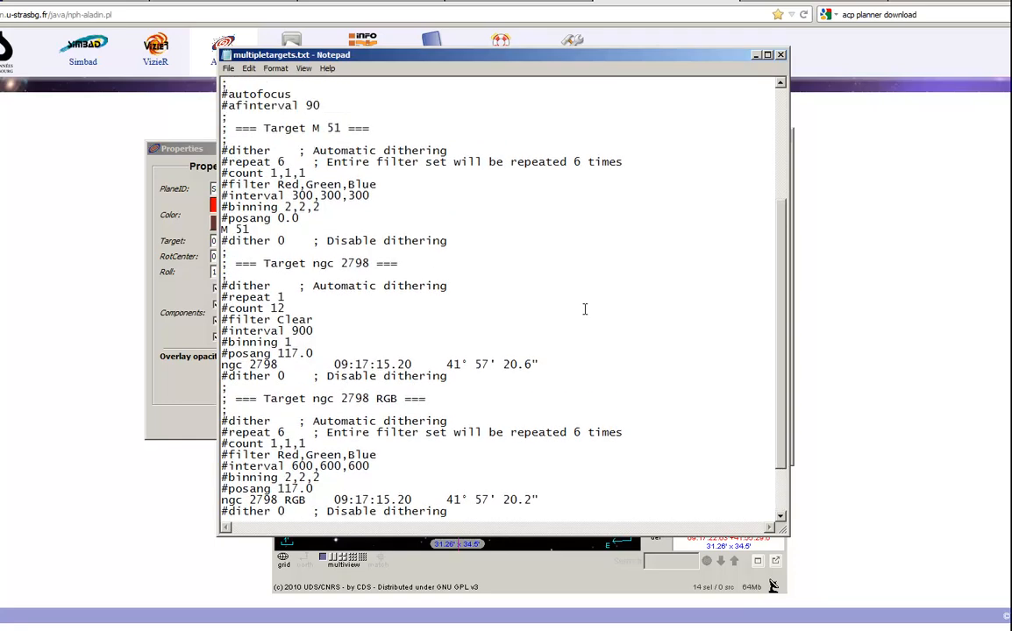
scroll(585, 308, up, 1)
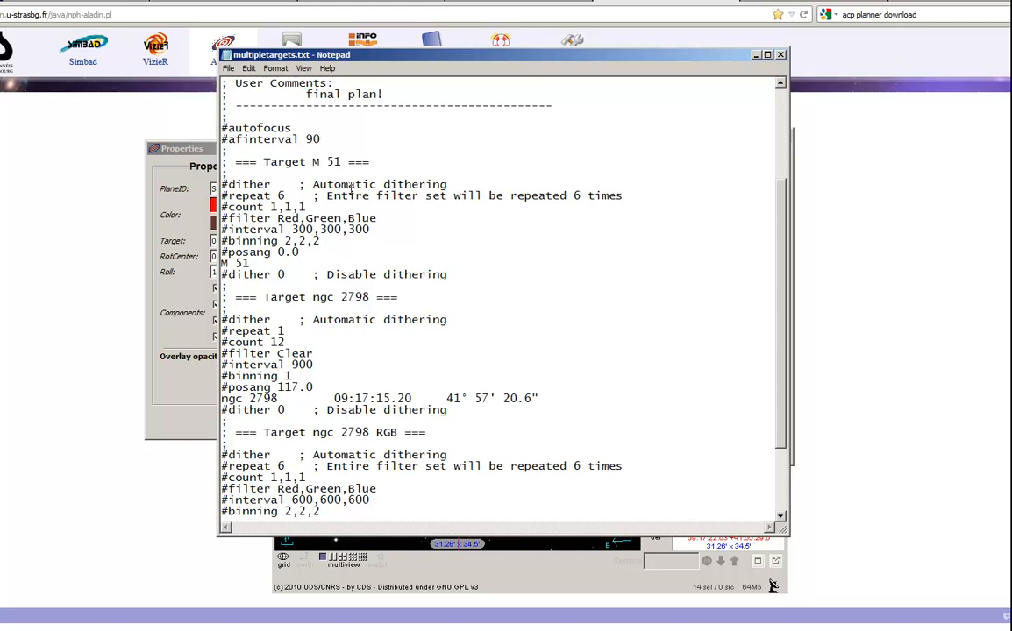
scroll(351, 186, down, 2)
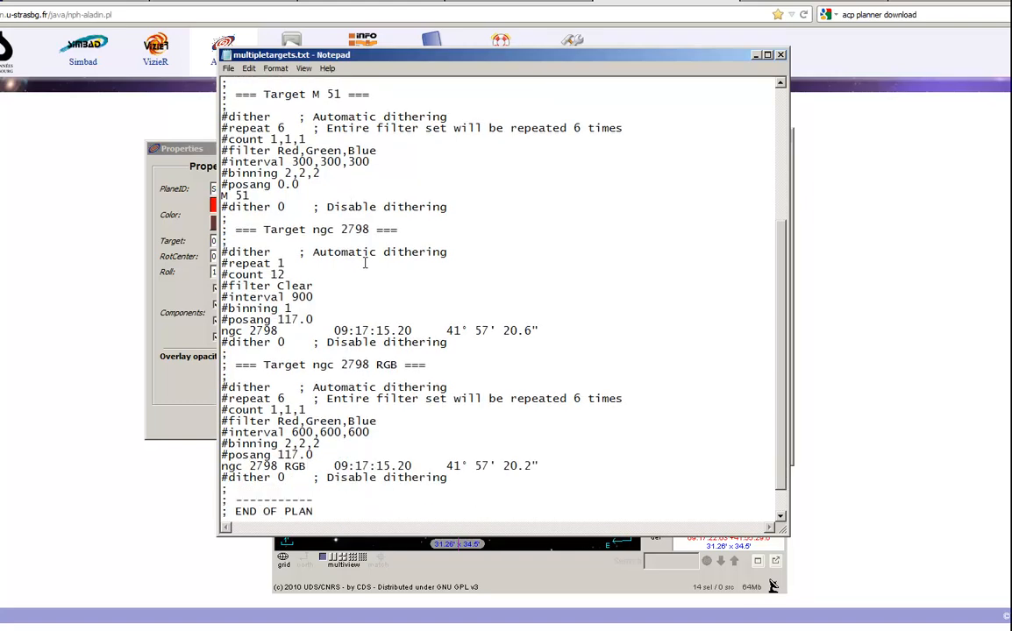
scroll(363, 269, down, 1)
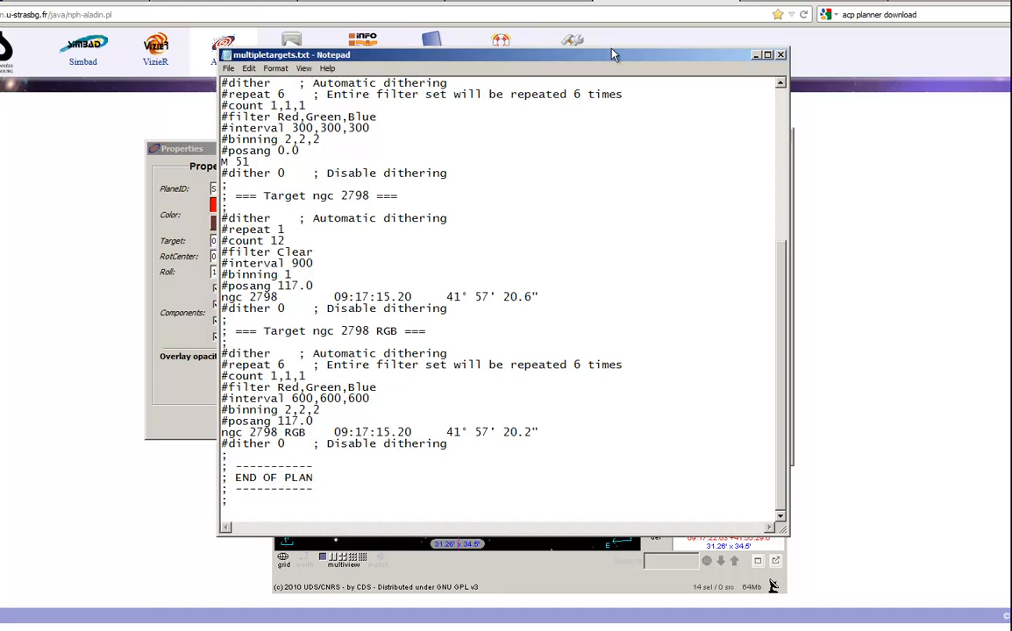
click(466, 265)
scroll(466, 266, up, 7)
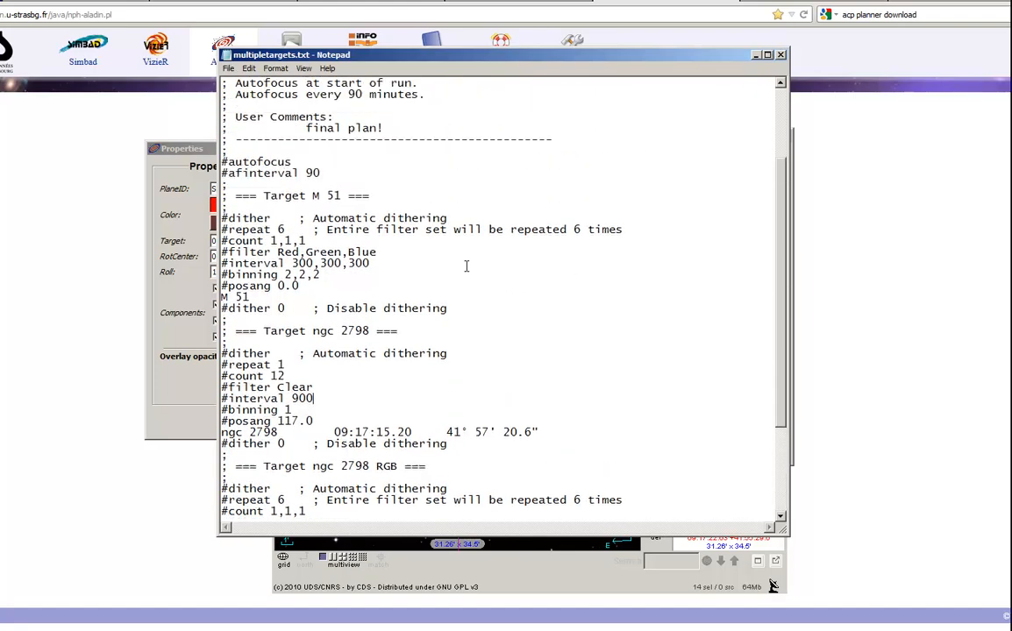